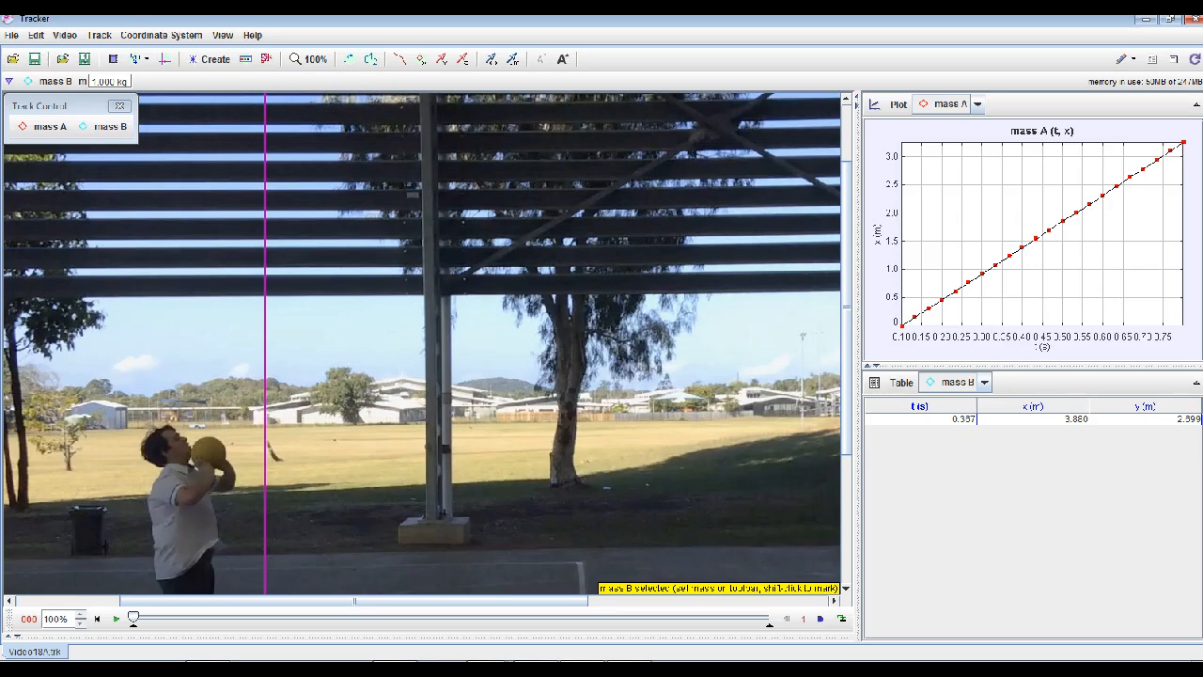
# Copy all of mass A's x and y values from the data table and paste them into a blank Excel sheet at A1
pyautogui.click(984, 383)
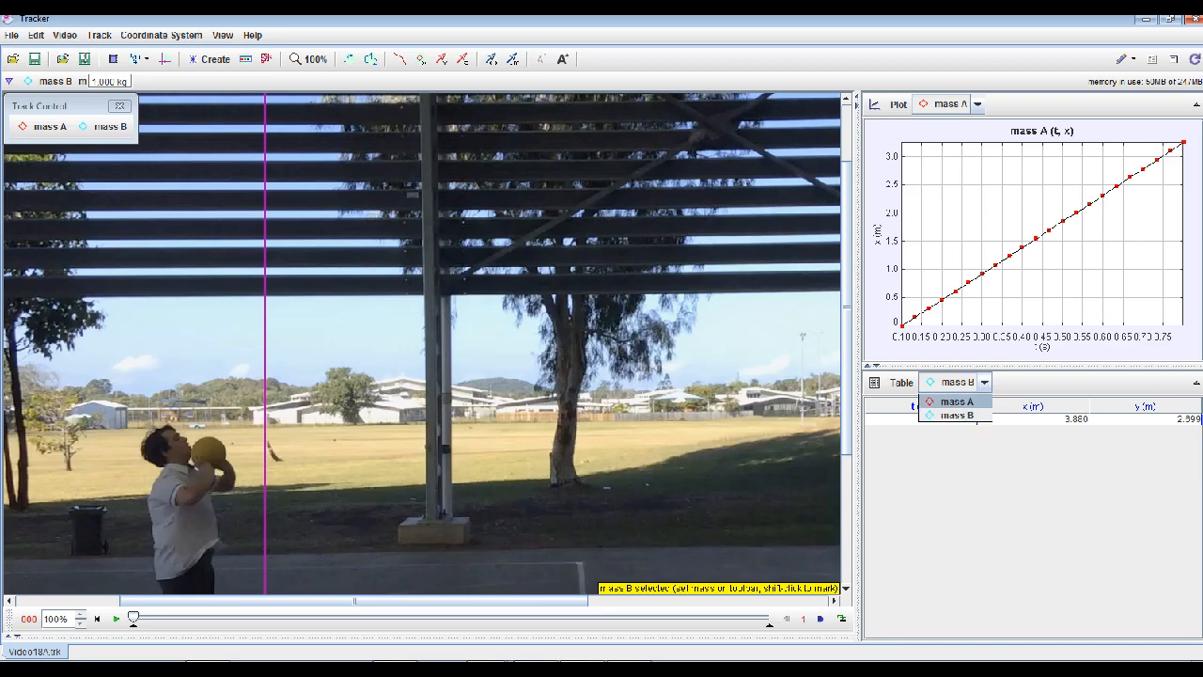
pyautogui.click(957, 401)
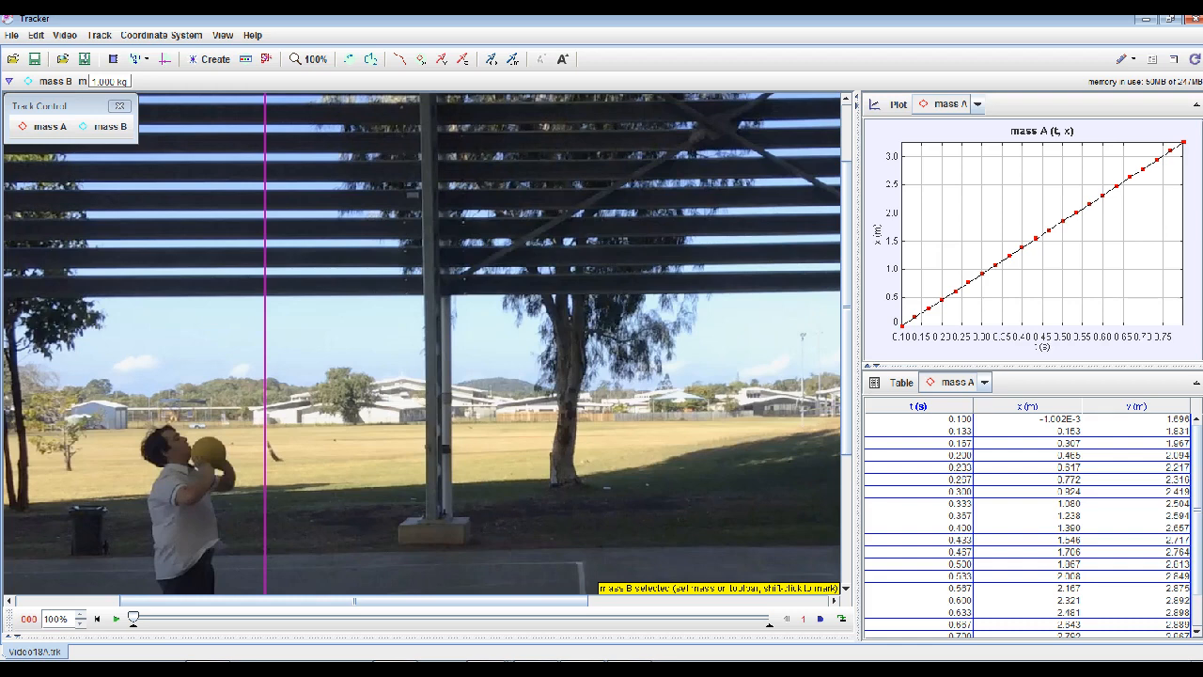
pyautogui.moveTo(1027, 407); pyautogui.dragTo(1135, 632)
pyautogui.click(1028, 420)
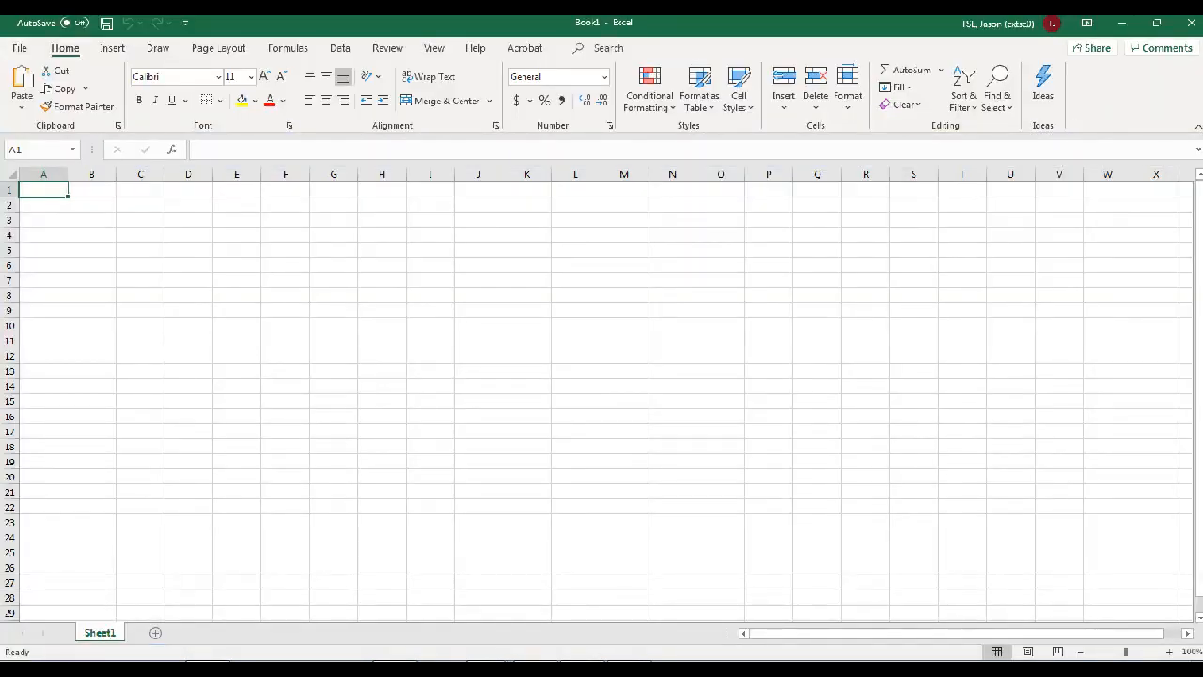
pyautogui.write('mass_A x\ty 1.00E-03\t1.70E+00 1.53E-01\t1.83E+00 3.07E-01\t1.97E+00 4.65E-01\t2.09E+00 6.17E-01\t2.22E+00 7.72E-01\t2.32E+00 9.24E-01\t2.42E+00 1.08E+00\t2.50E+00 1.24E+00\t2.59E+00 1.39E+00\t2.66E+00 1.55E+00\t2.72E+00 1.71E+00\t2.76E+00 1.87E+00\t2.81E+00 2.01E+00\t2.85E+00 2.17E+00\t2.88E+00 2.32E+00\t2.89E+00 2.48E+00\t2.90E+00 2.63E+00\t2.89E+00 2.79E+00\t2.87E+00 2.95E+00\t2.84E+00 3.11E+00\t2.80E+00 3.27E+00\t2.76E+00')
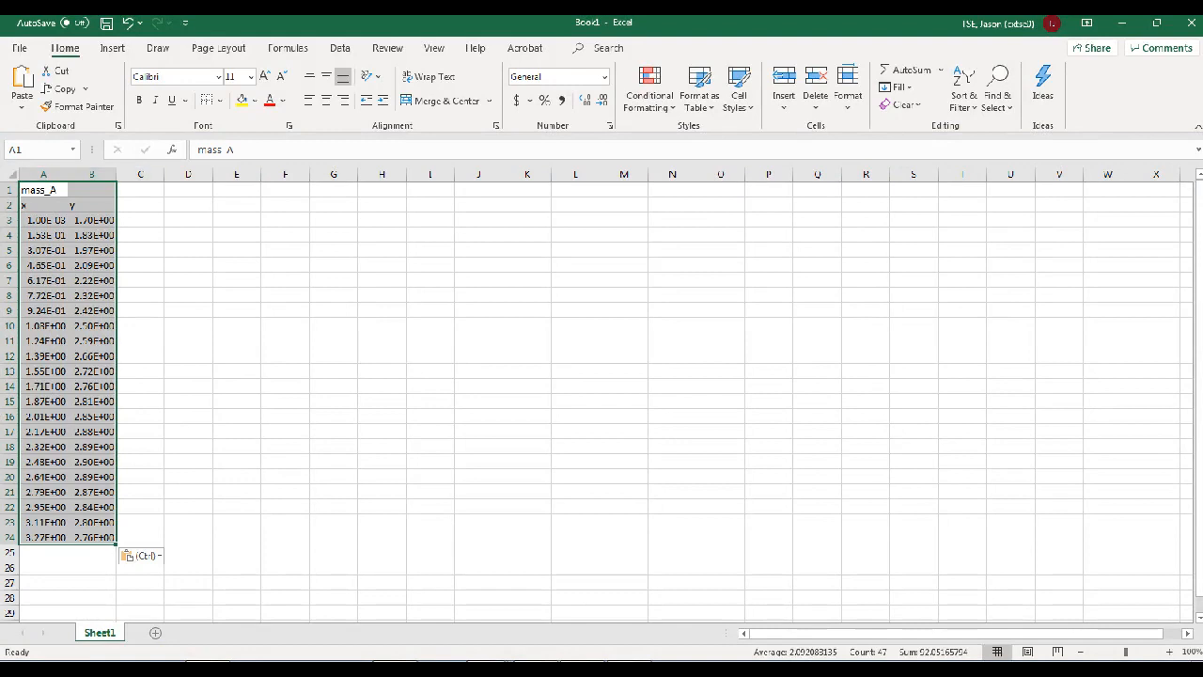
# Widen column B and rename the heading in cell A1 as "basketball"
pyautogui.moveTo(117, 175); pyautogui.dragTo(141, 175)
pyautogui.click(165, 205)
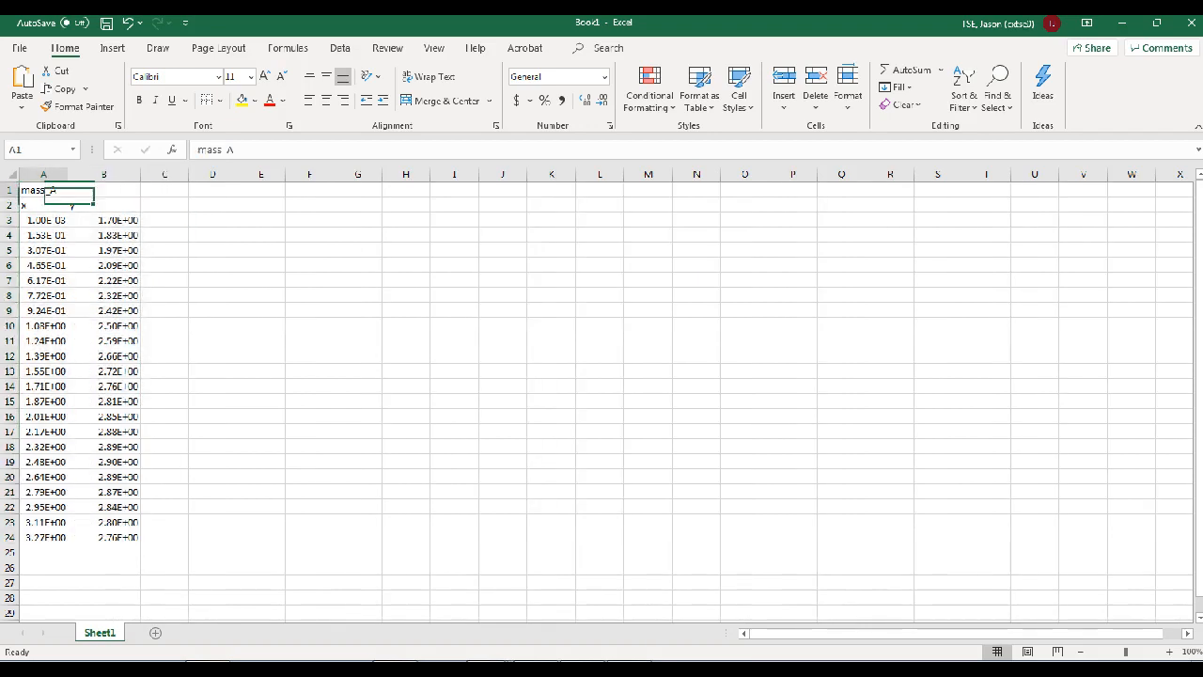
pyautogui.doubleClick(50, 190)
pyautogui.doubleClick(49, 190)
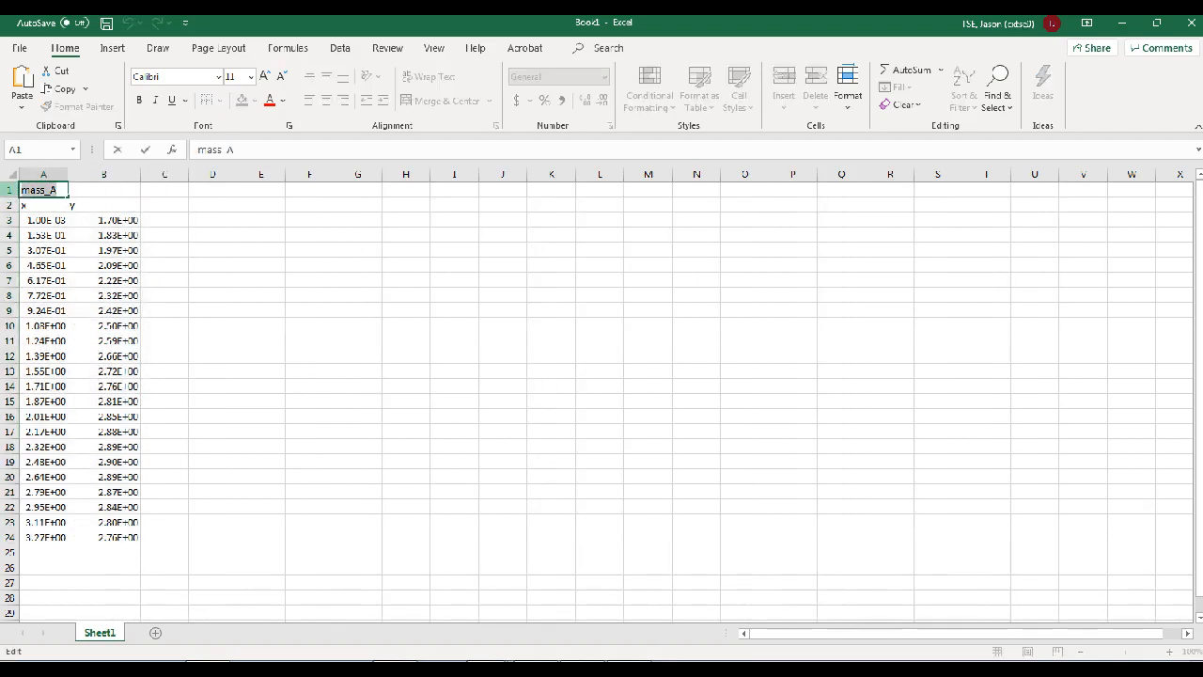
pyautogui.write('bask')
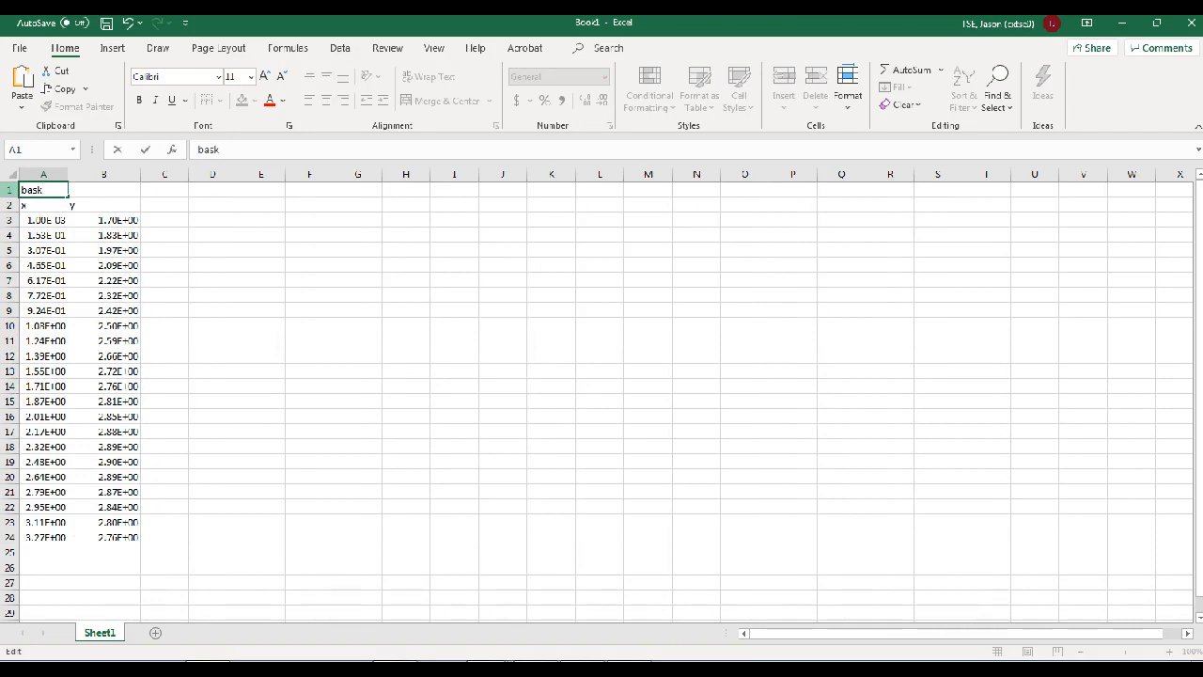
pyautogui.write('etball')
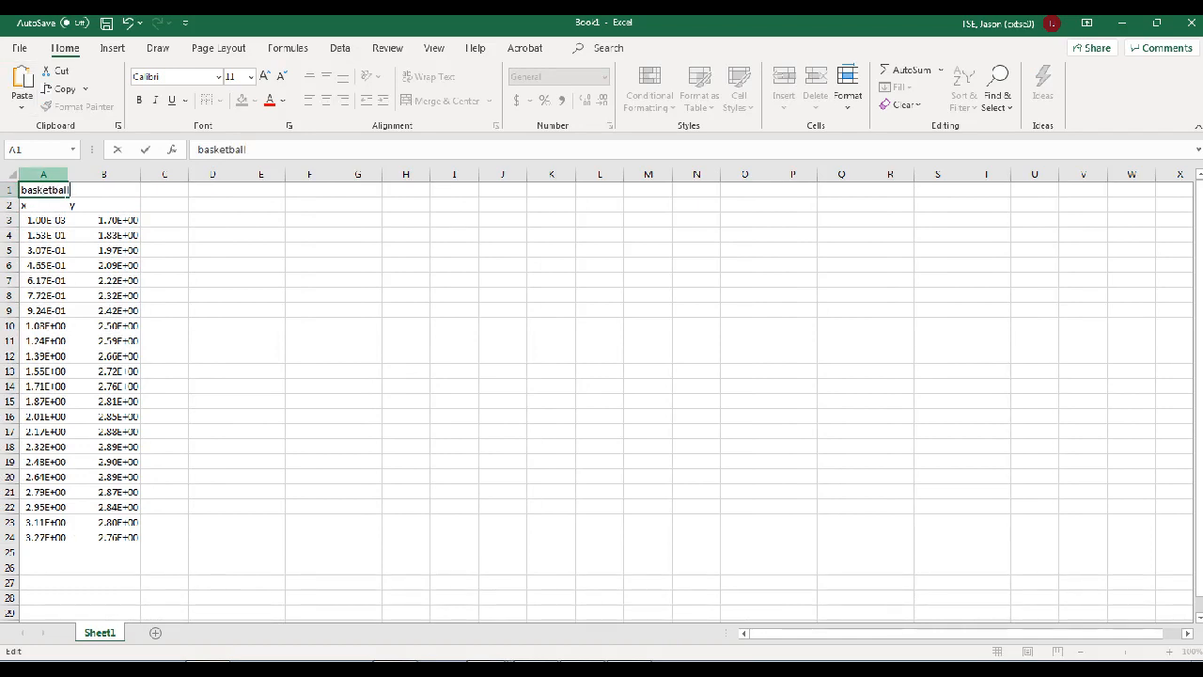
pyautogui.click(164, 205)
pyautogui.click(358, 325)
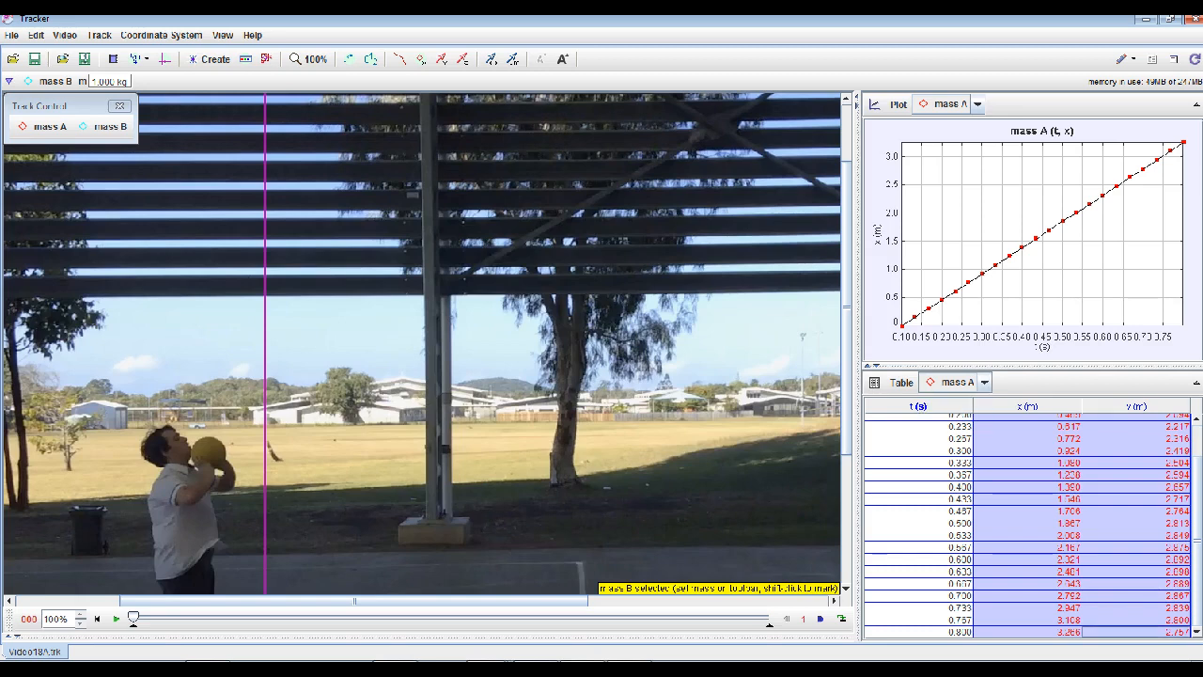
# Switch to Tracker, copy mass B's x and y values from its table, and paste them into the Excel sheet at C1
pyautogui.click(978, 382)
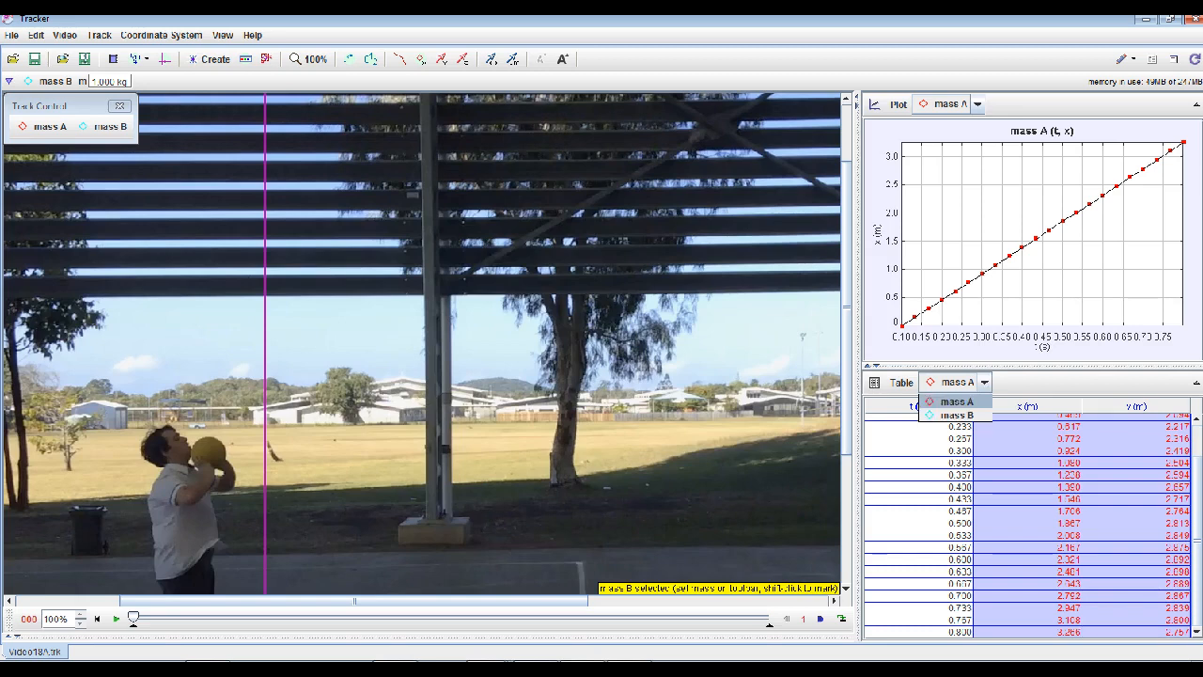
pyautogui.click(954, 414)
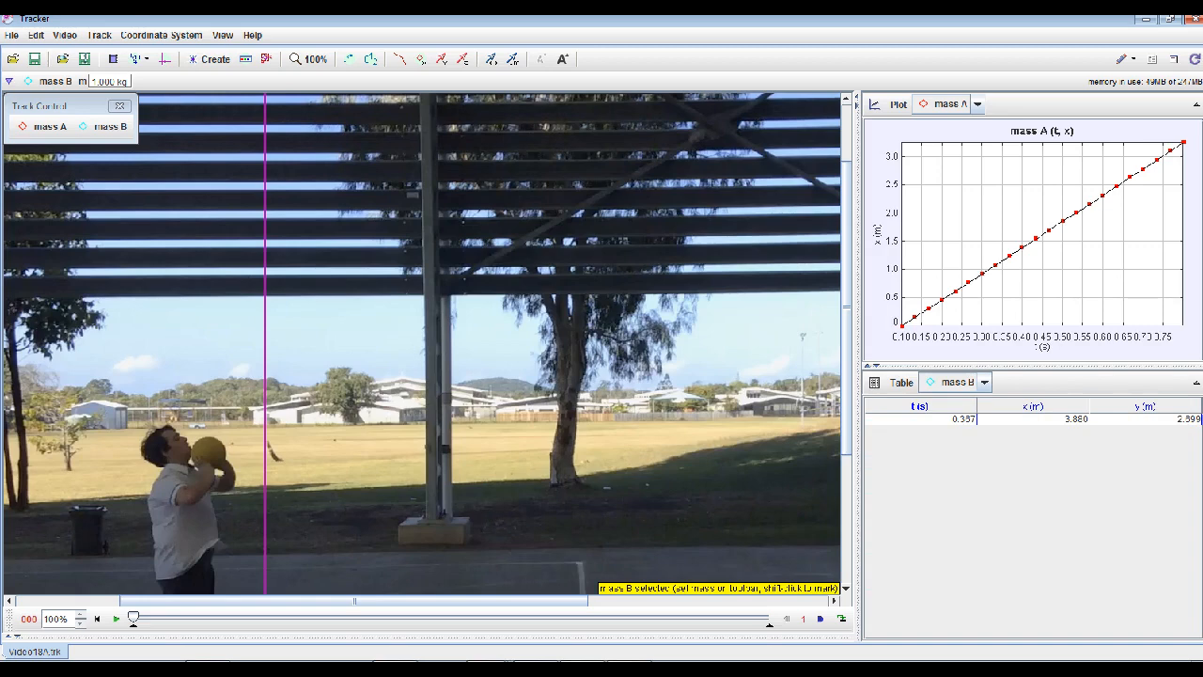
pyautogui.click(1034, 419)
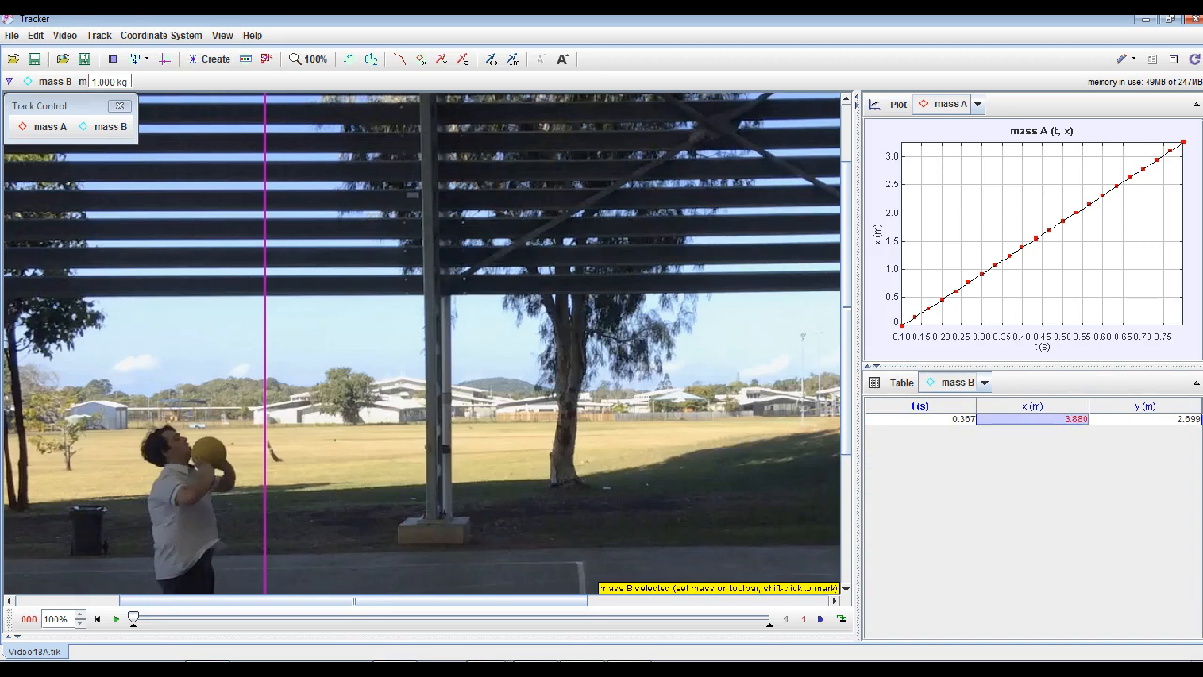
pyautogui.hotkey('shift', 'Right')
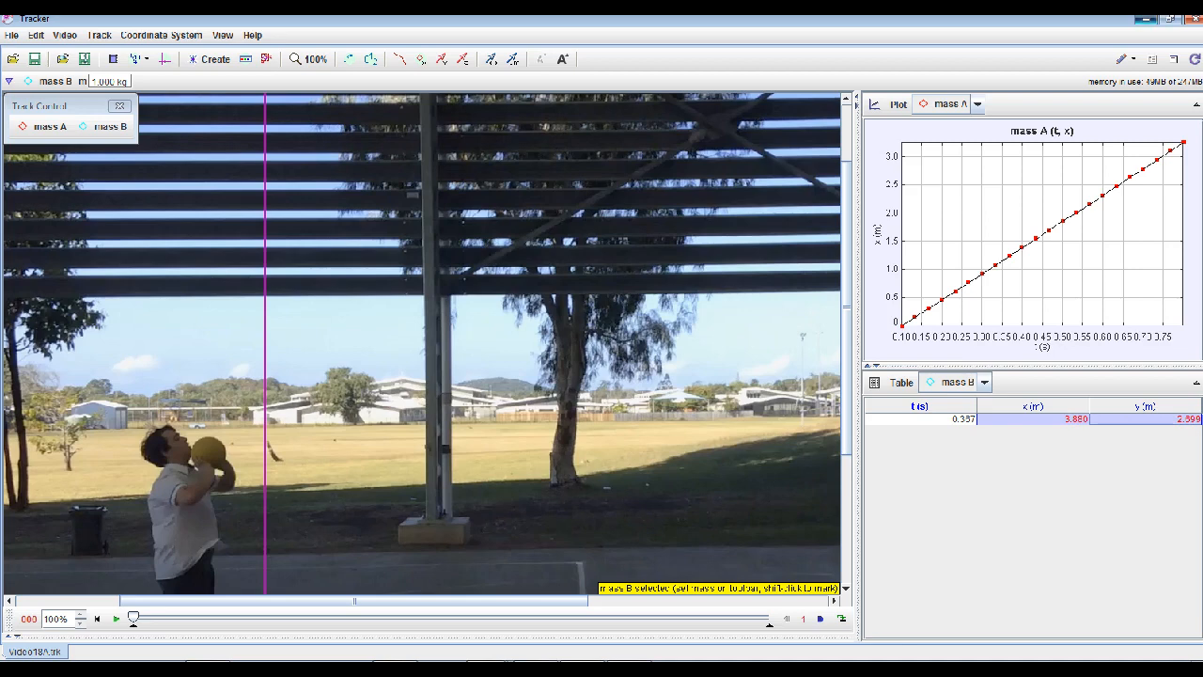
pyautogui.click(1146, 19)
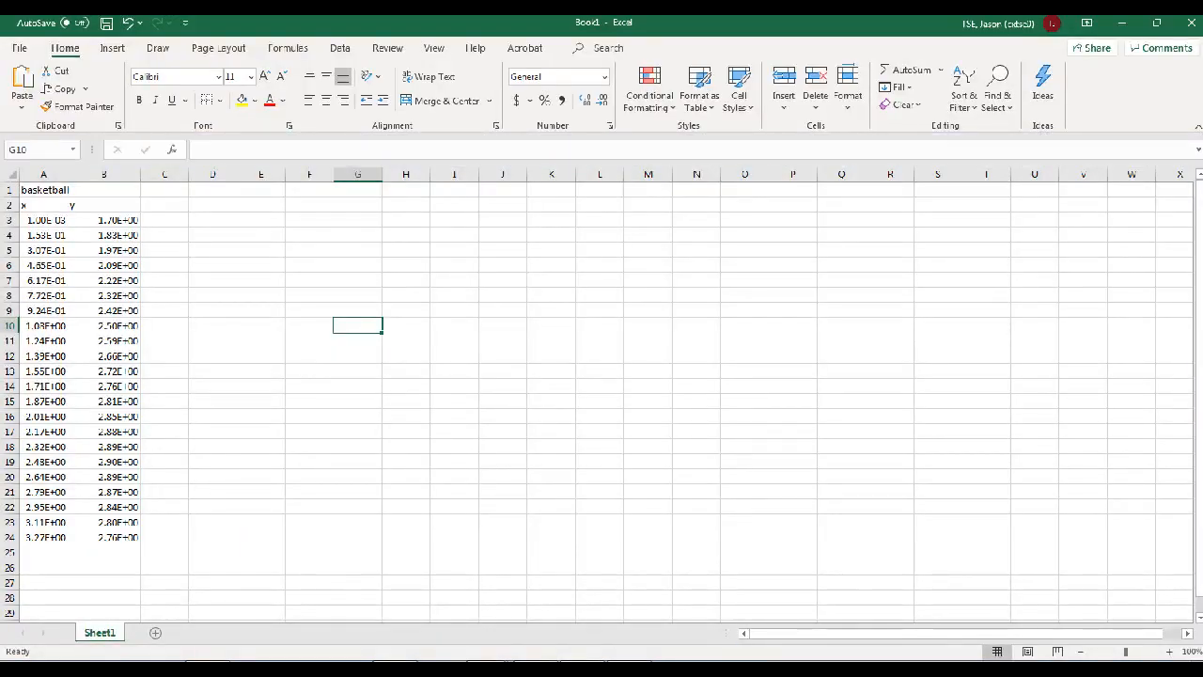
pyautogui.click(165, 190)
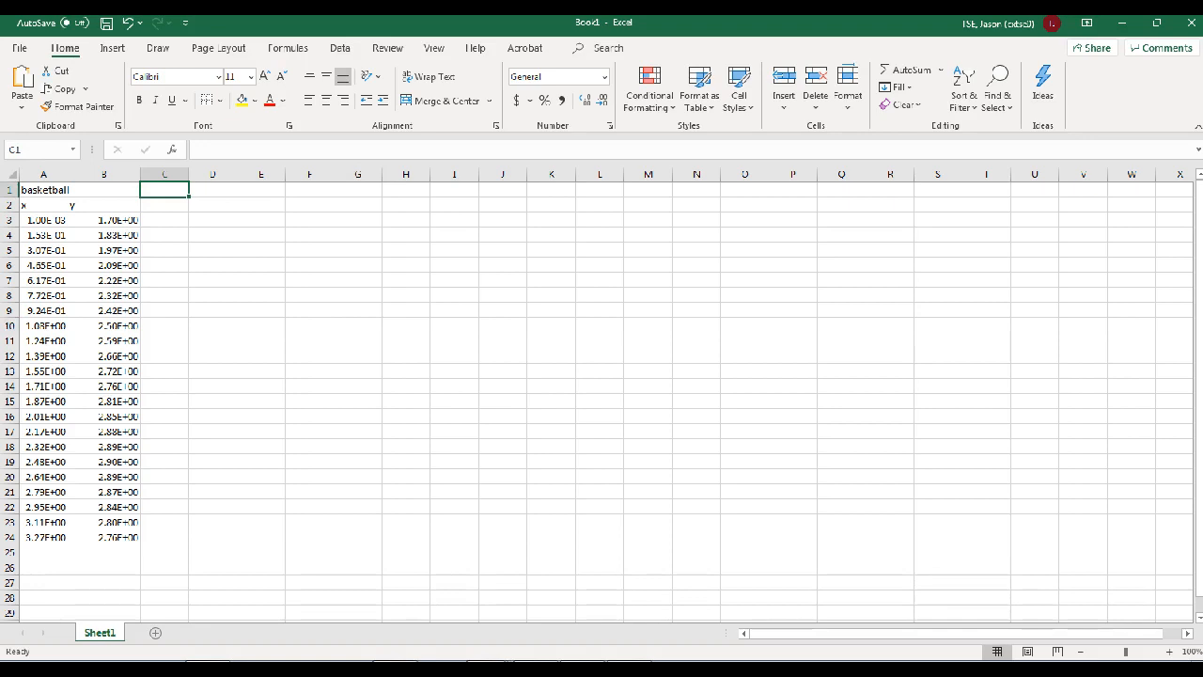
pyautogui.write('mass_B\t x\ty 3.38E+00\t2.70E+00')
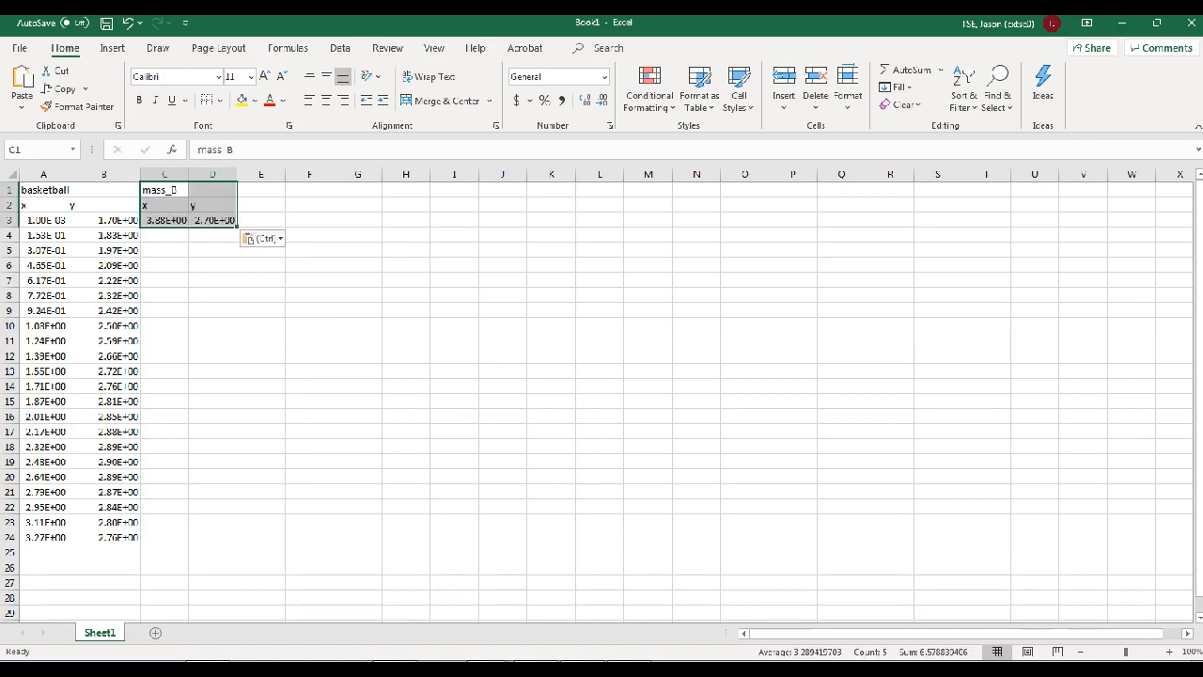
# Rename the heading in cell C1 as "basket"
pyautogui.click(262, 340)
pyautogui.doubleClick(169, 190)
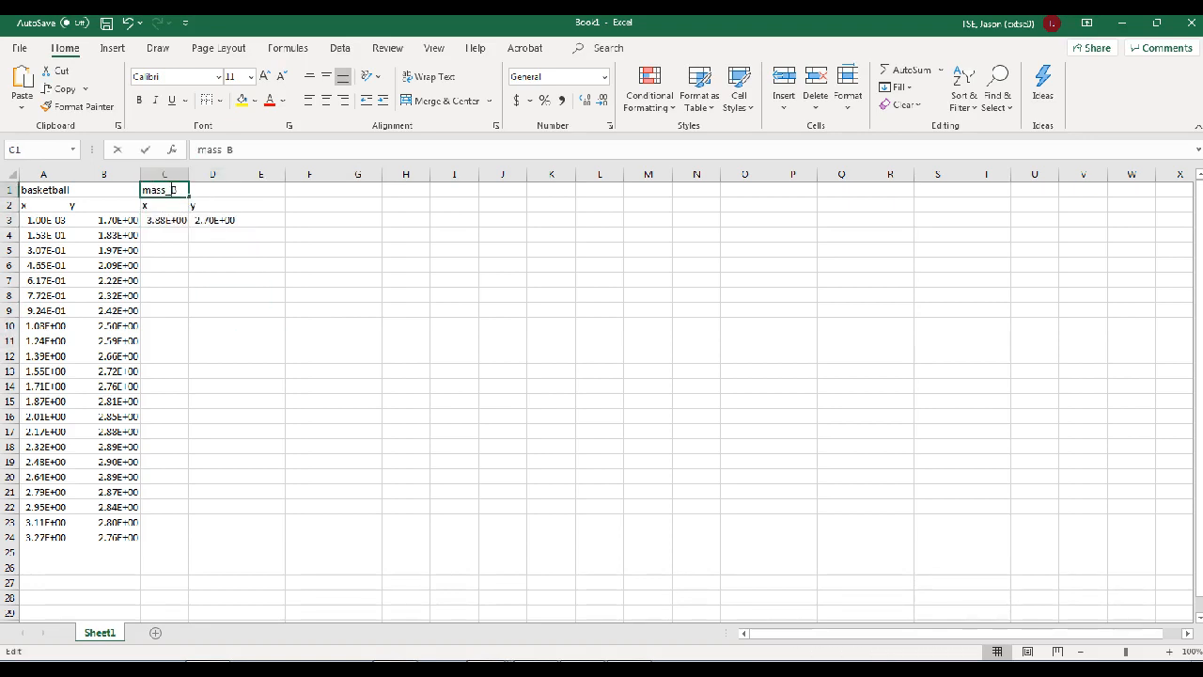
pyautogui.moveTo(178, 190); pyautogui.dragTo(142, 190)
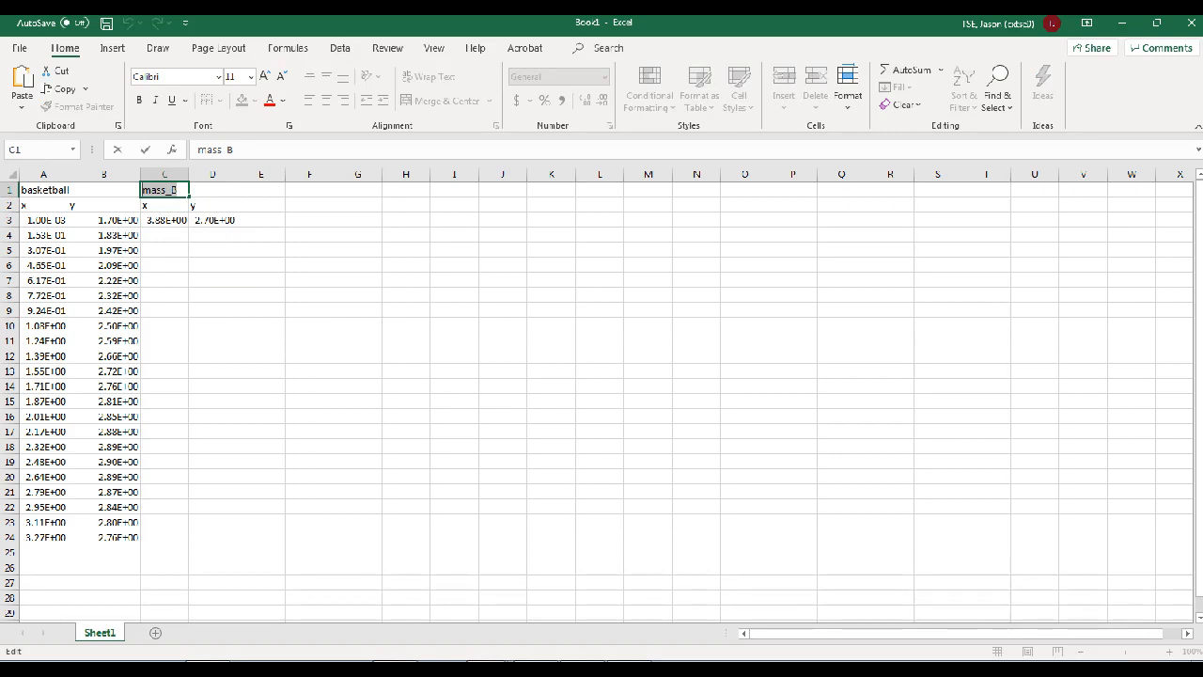
pyautogui.write('basket')
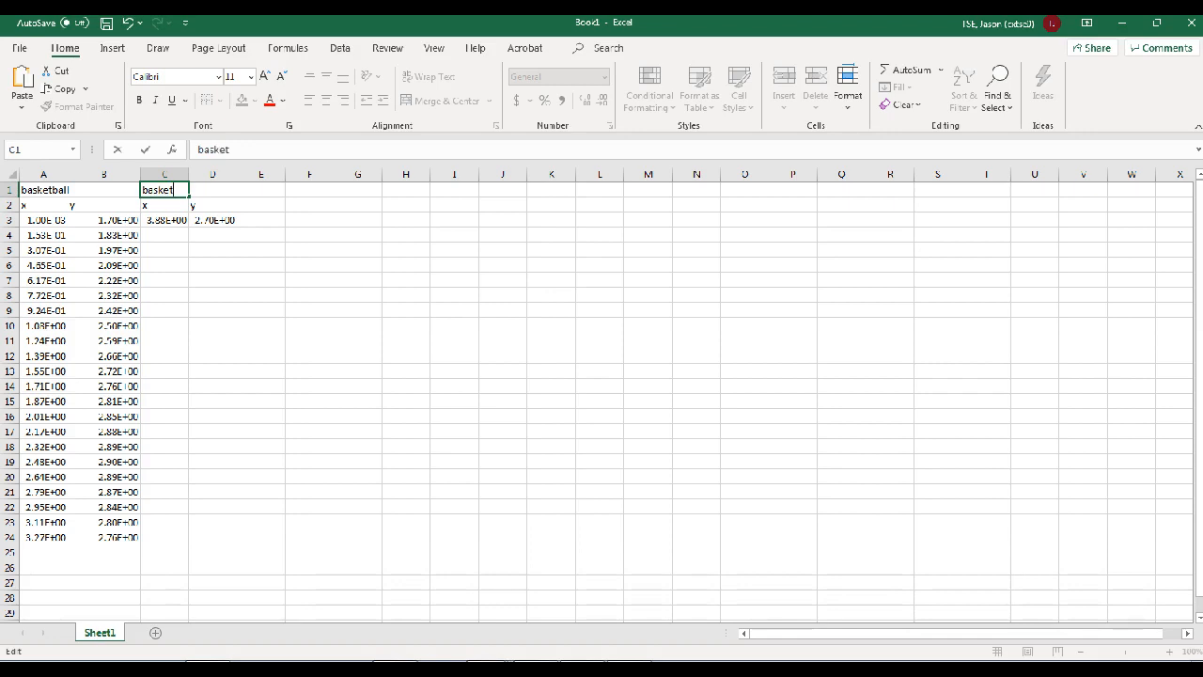
pyautogui.click(260, 340)
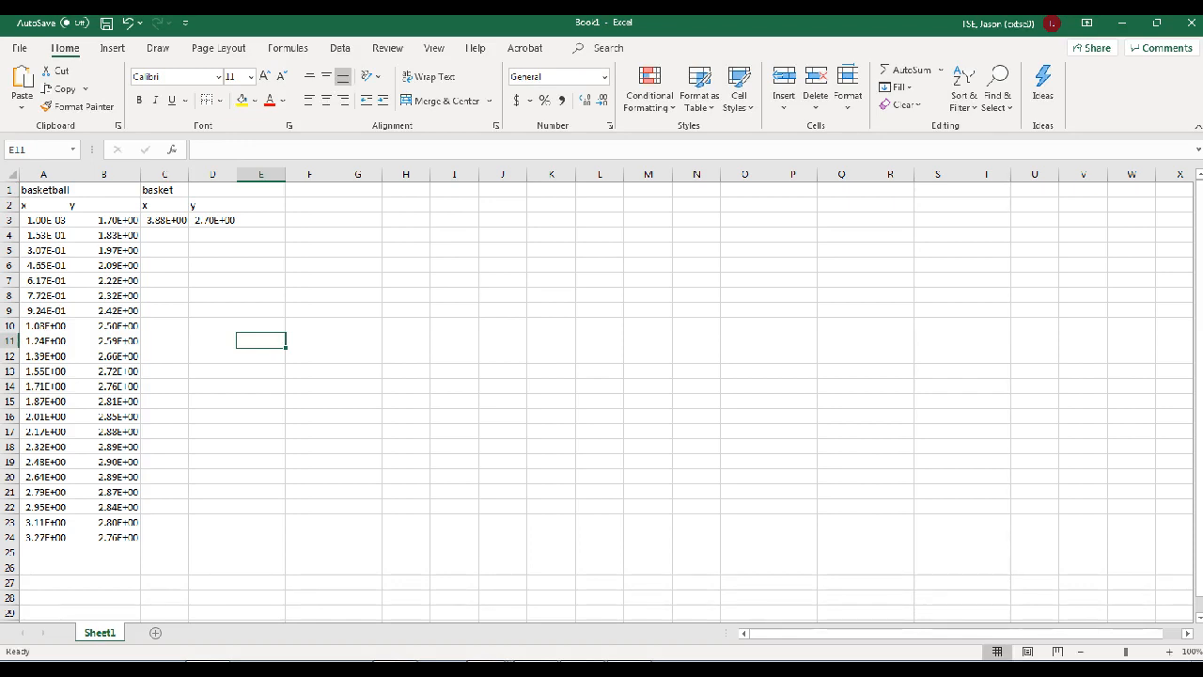
# Format the coordinate values in A3:D24 as Number with 2 decimal places
pyautogui.moveTo(43, 220); pyautogui.dragTo(218, 538)
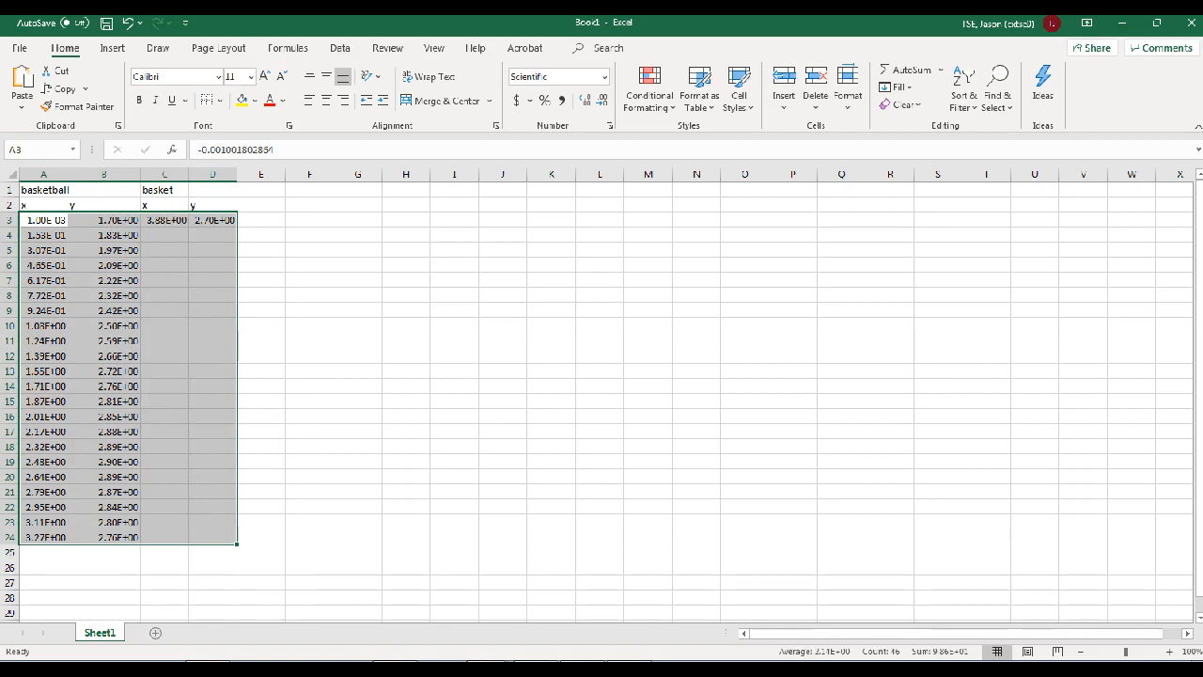
pyautogui.rightClick(169, 256)
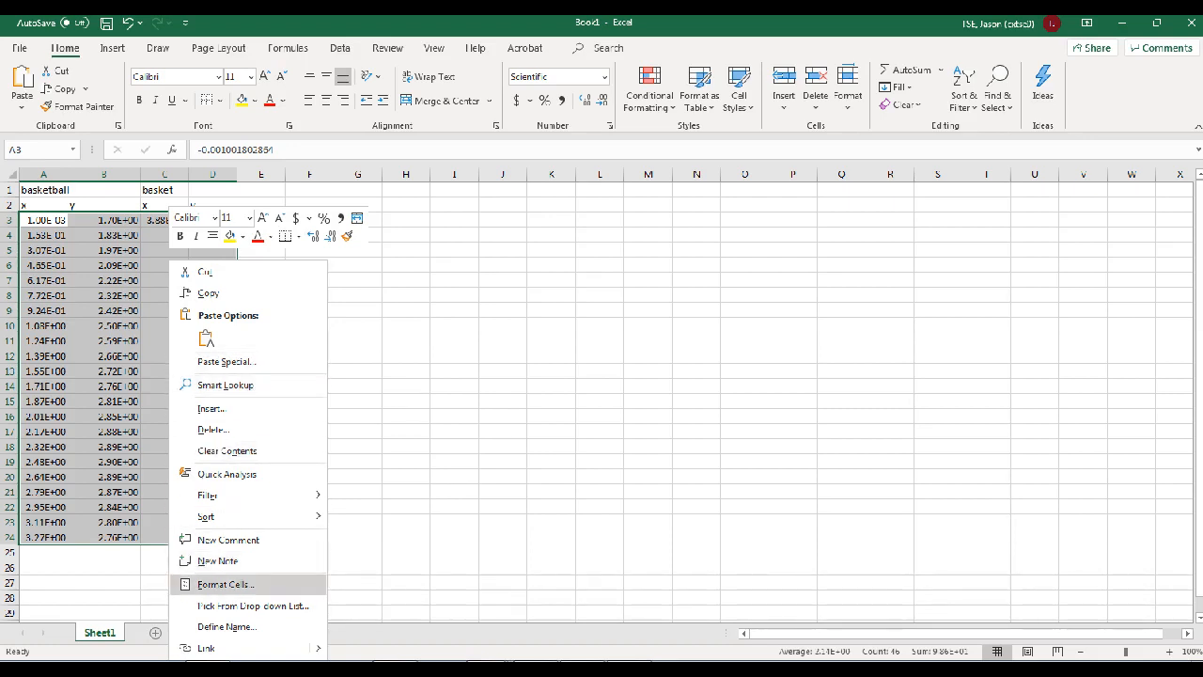
pyautogui.click(224, 584)
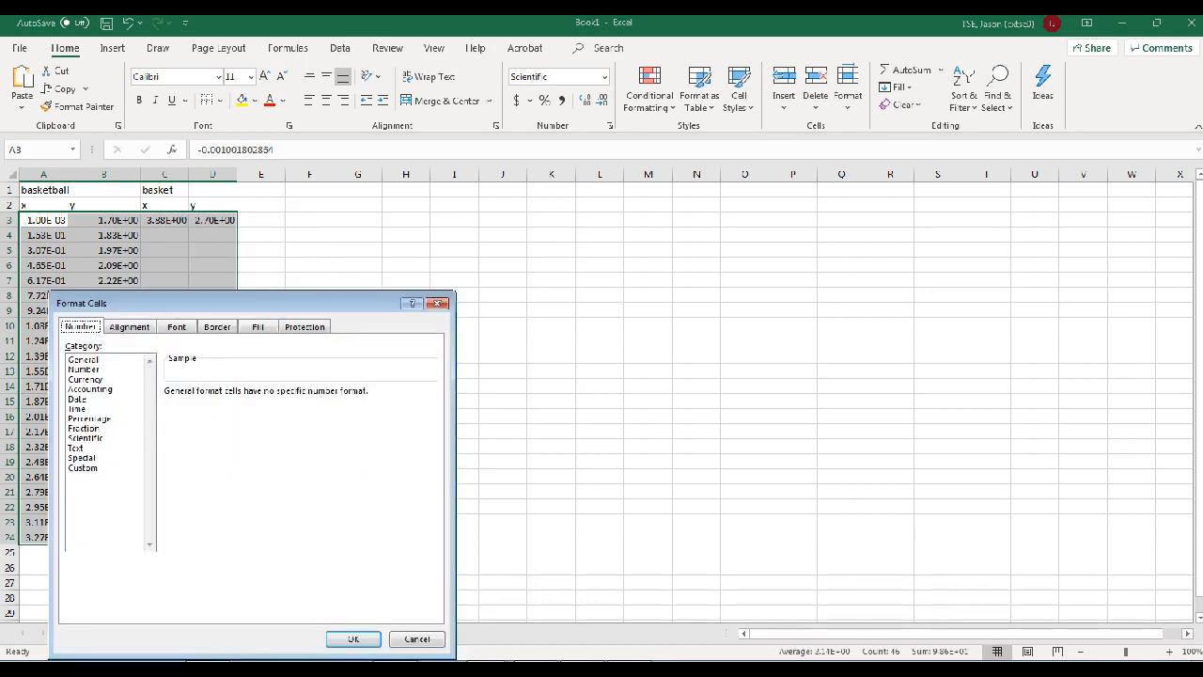
pyautogui.moveTo(235, 303); pyautogui.dragTo(473, 209)
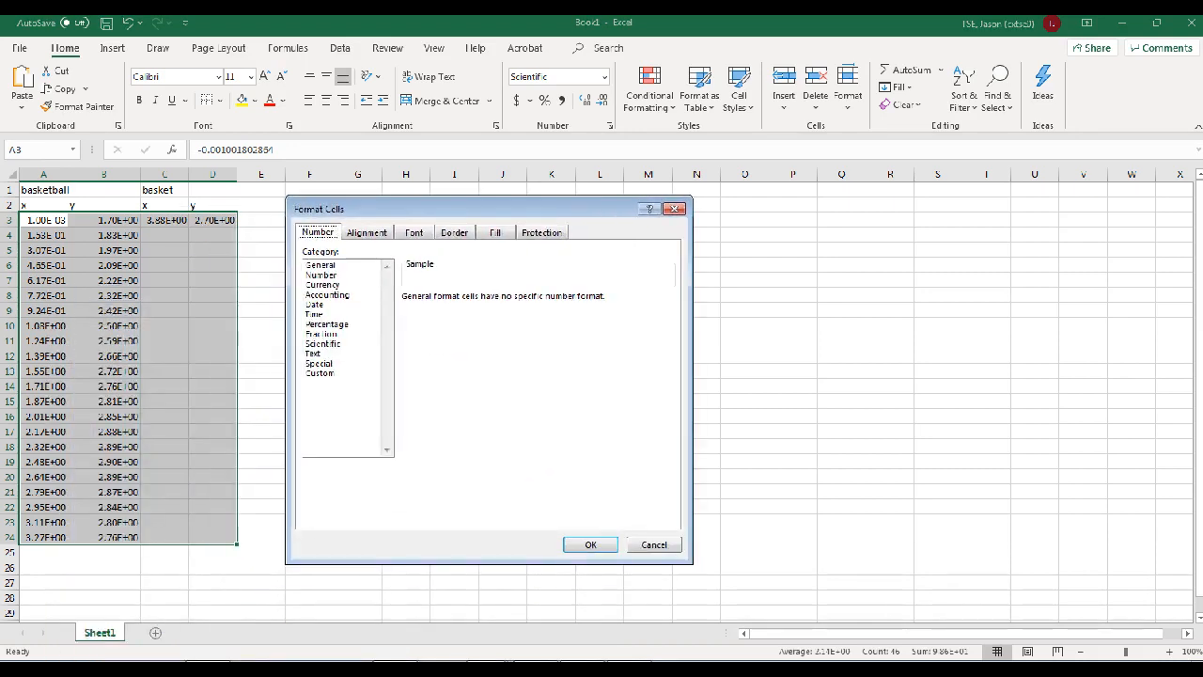
pyautogui.click(321, 276)
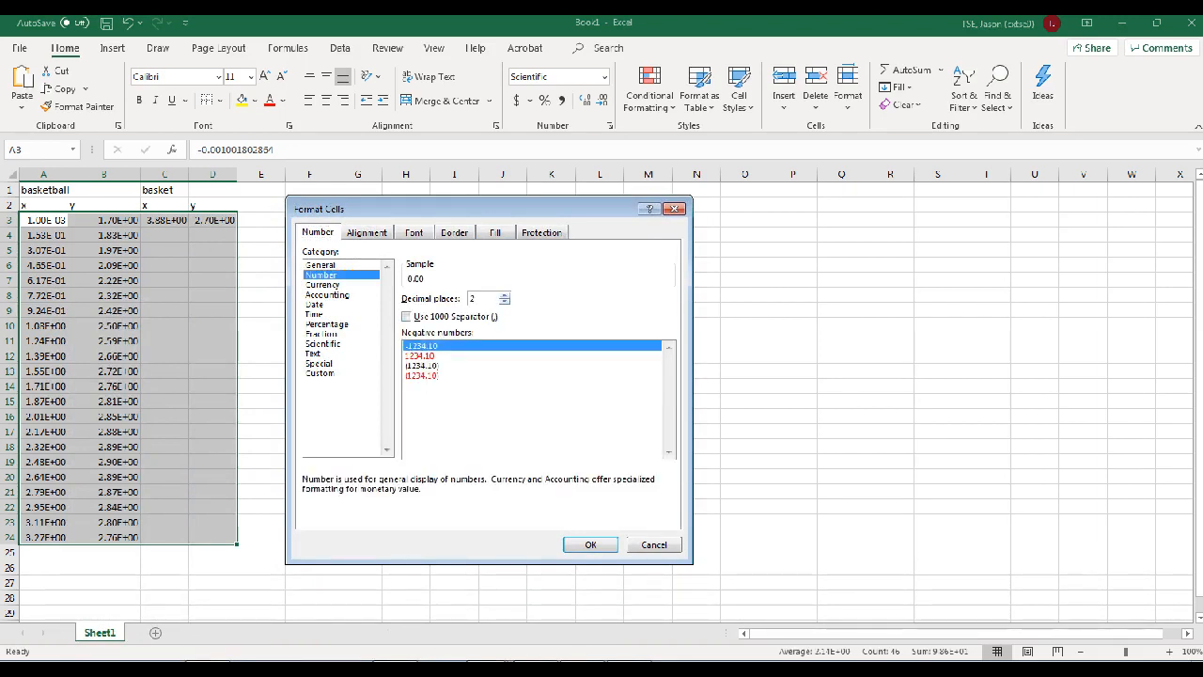
pyautogui.click(590, 544)
pyautogui.click(357, 386)
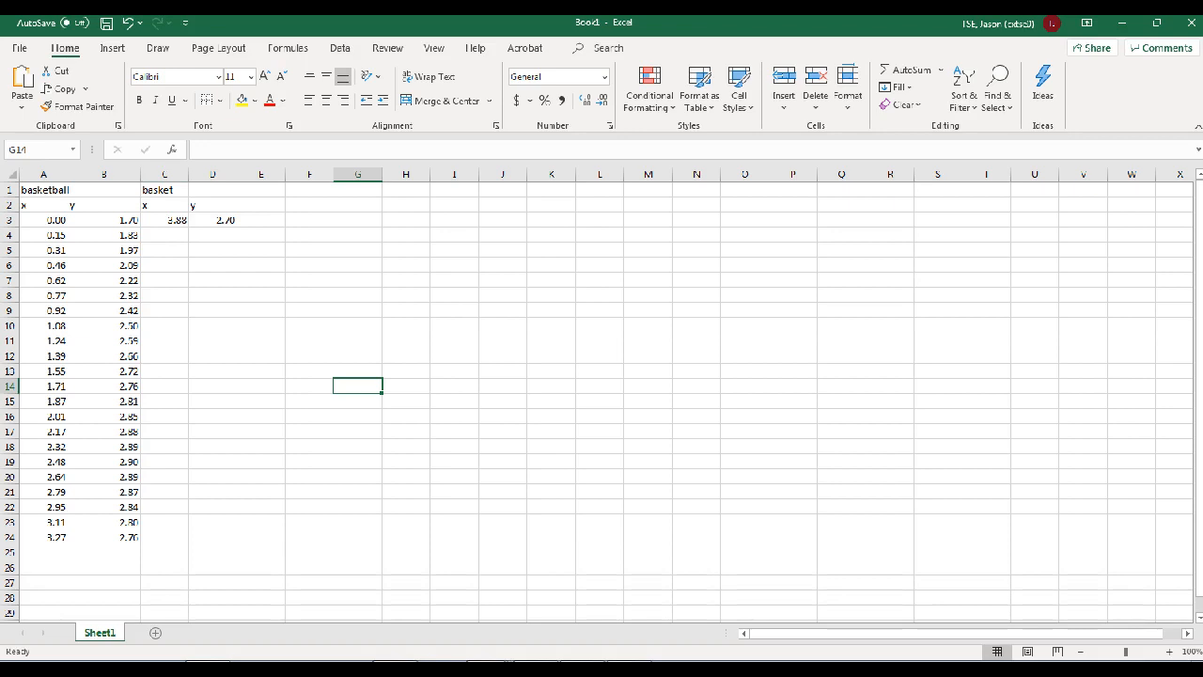
# Insert a markers-only scatter chart of the basketball's x and y data in A2:B24
pyautogui.moveTo(38, 205); pyautogui.dragTo(104, 537)
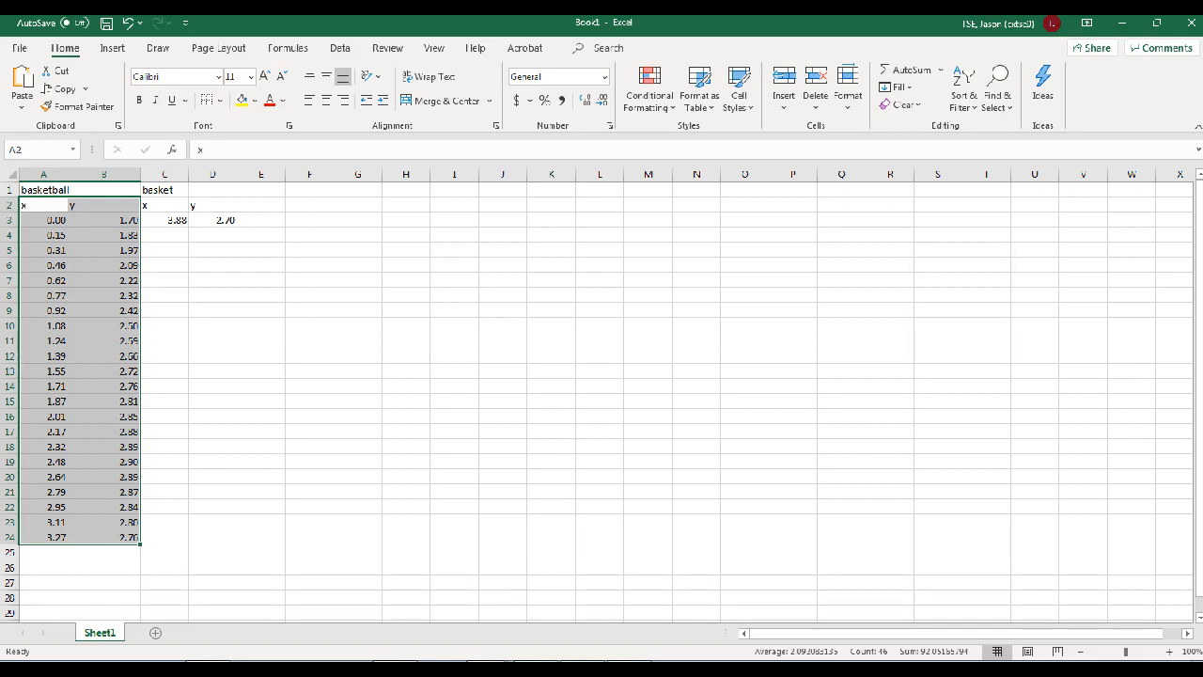
pyautogui.rightClick(106, 235)
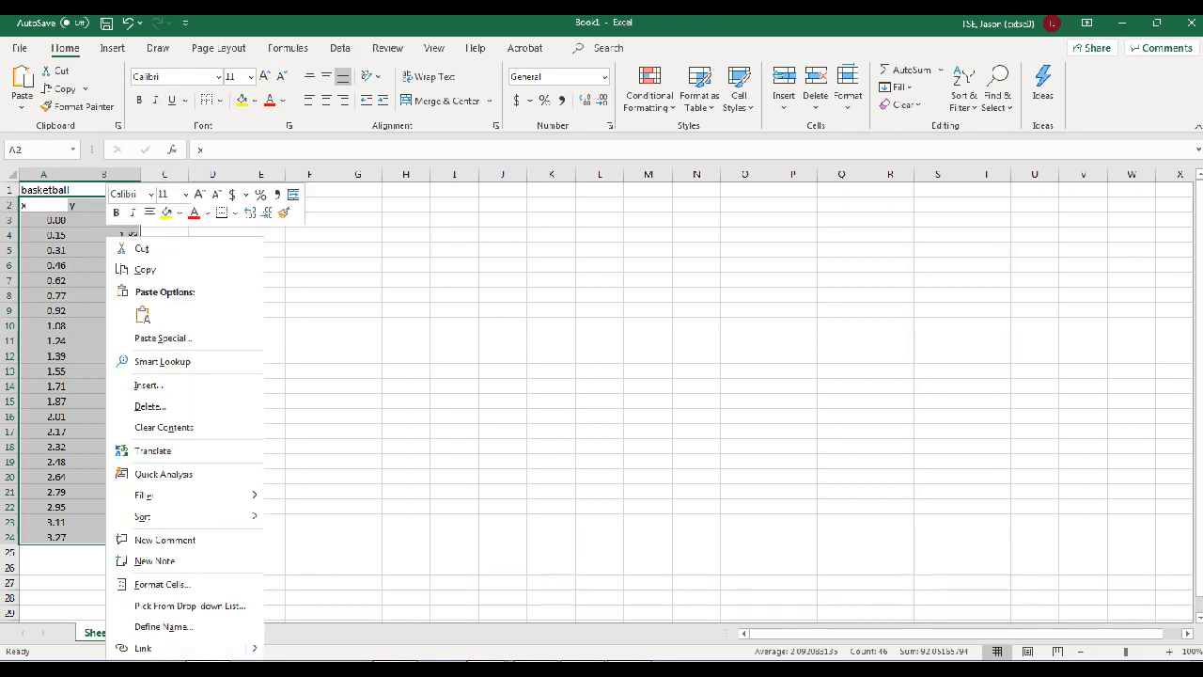
pyautogui.click(288, 48)
pyautogui.click(112, 48)
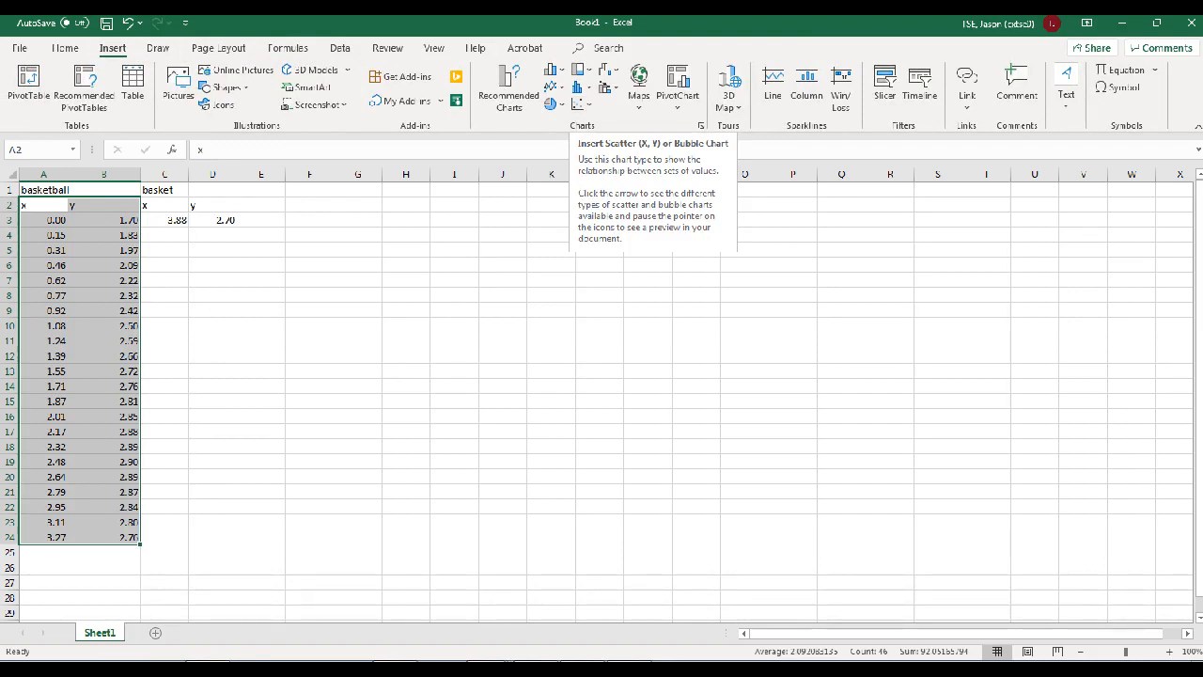
pyautogui.click(584, 105)
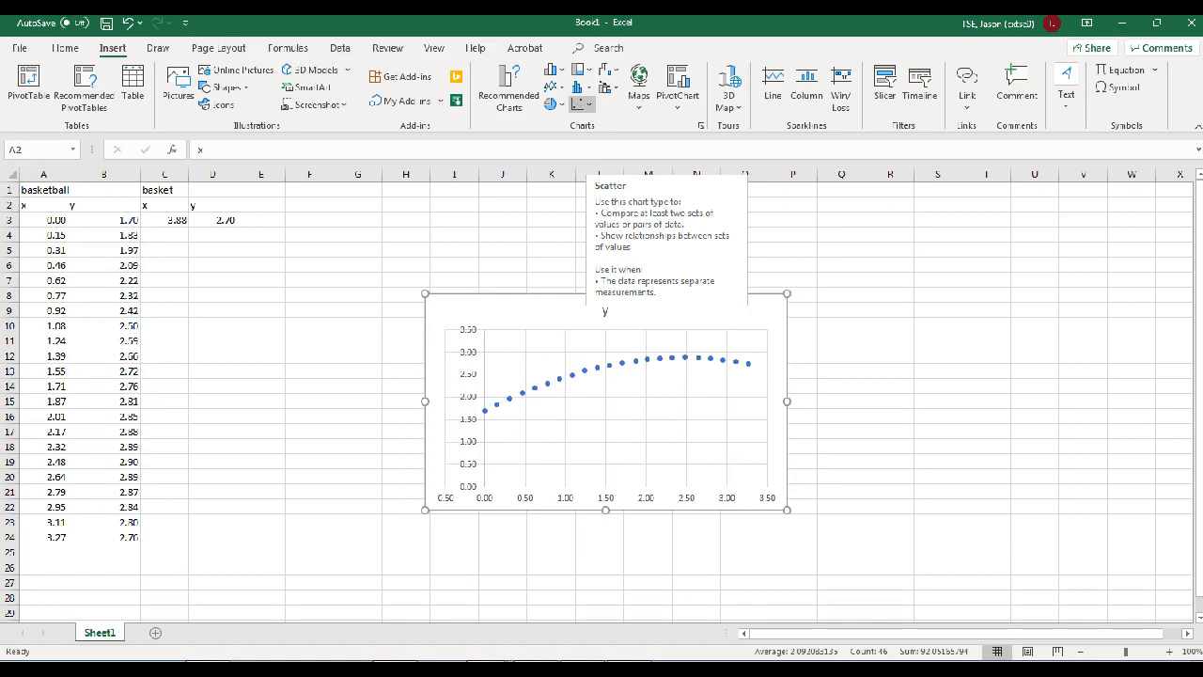
pyautogui.click(590, 151)
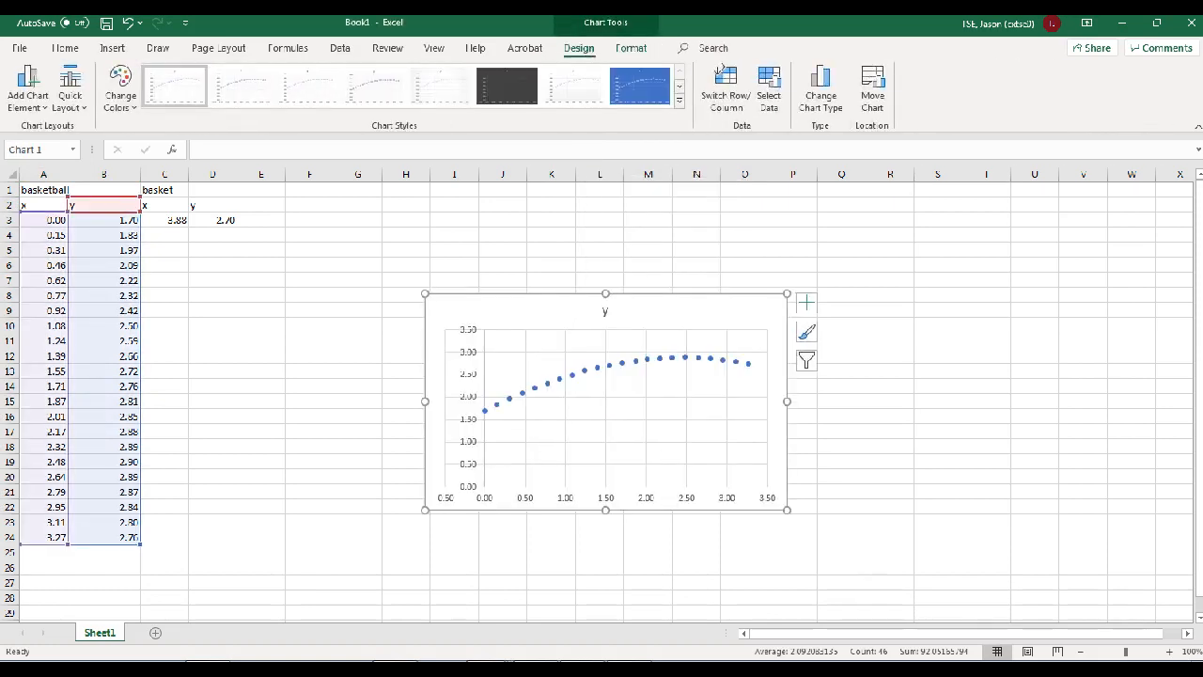
# Move the scatter chart beside the data and enlarge it to span about columns F to R and rows 2 to 26
pyautogui.moveTo(752, 311); pyautogui.dragTo(664, 245)
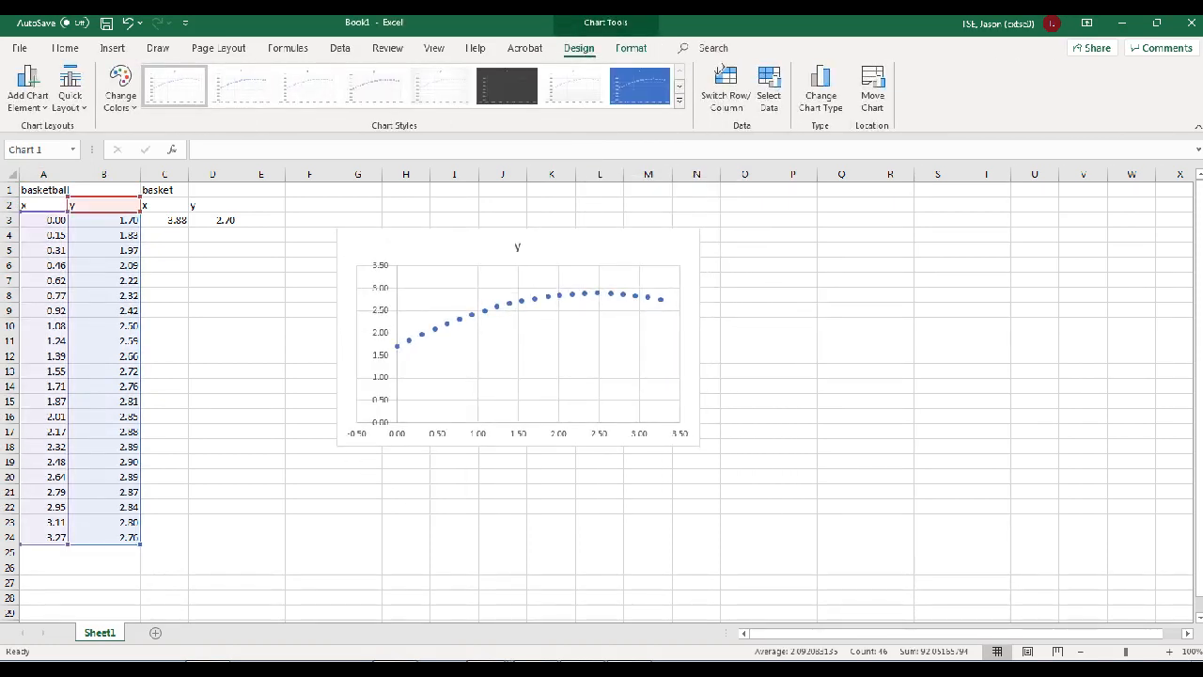
pyautogui.moveTo(700, 446); pyautogui.dragTo(925, 585)
pyautogui.moveTo(951, 597); pyautogui.dragTo(973, 610)
pyautogui.moveTo(771, 246); pyautogui.dragTo(738, 213)
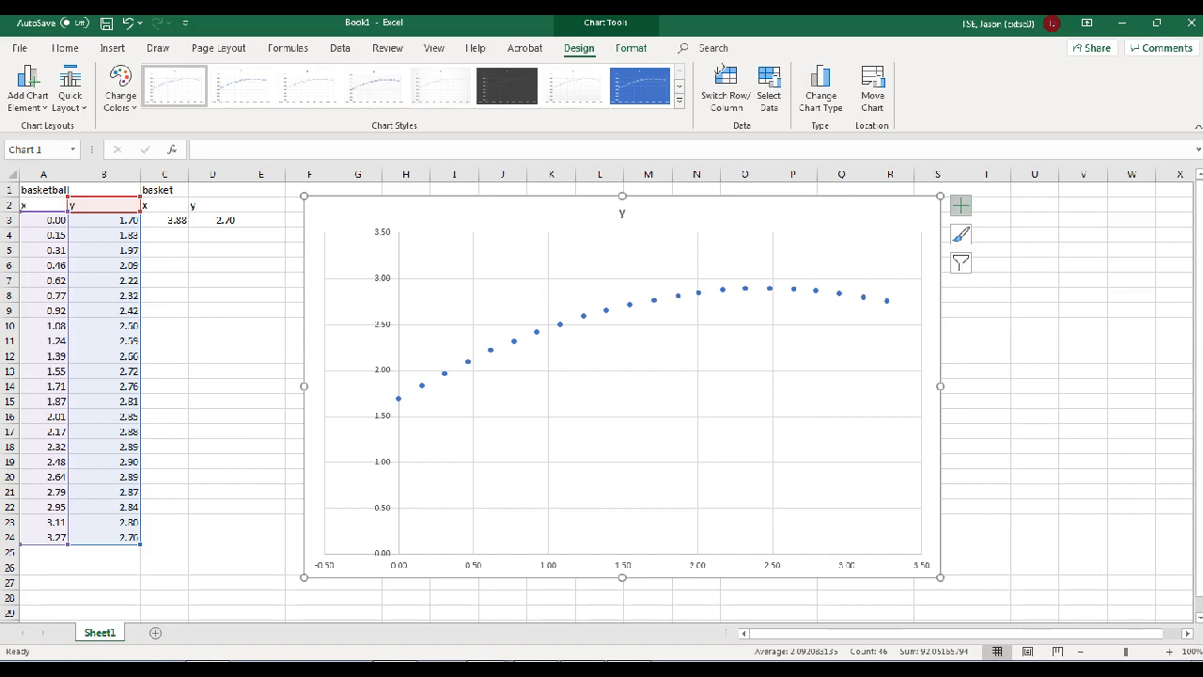
# Change the chart title to "The projectile path of the basketball"
pyautogui.doubleClick(622, 213)
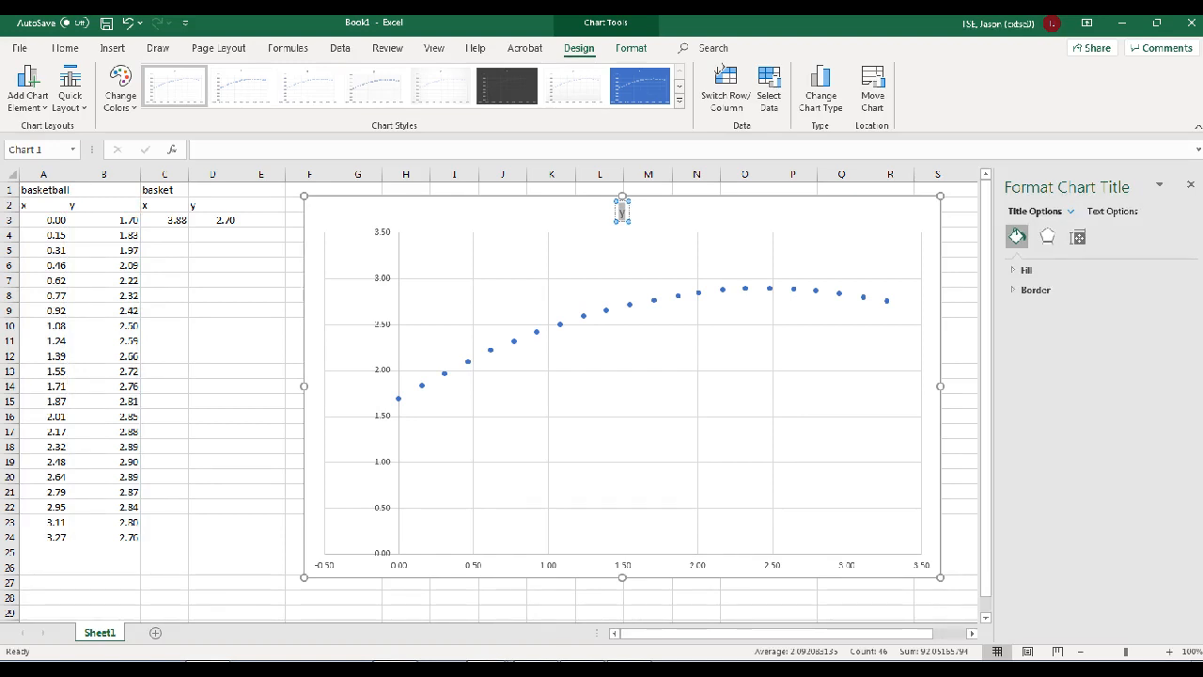
pyautogui.press('BackSpace')
pyautogui.write('The')
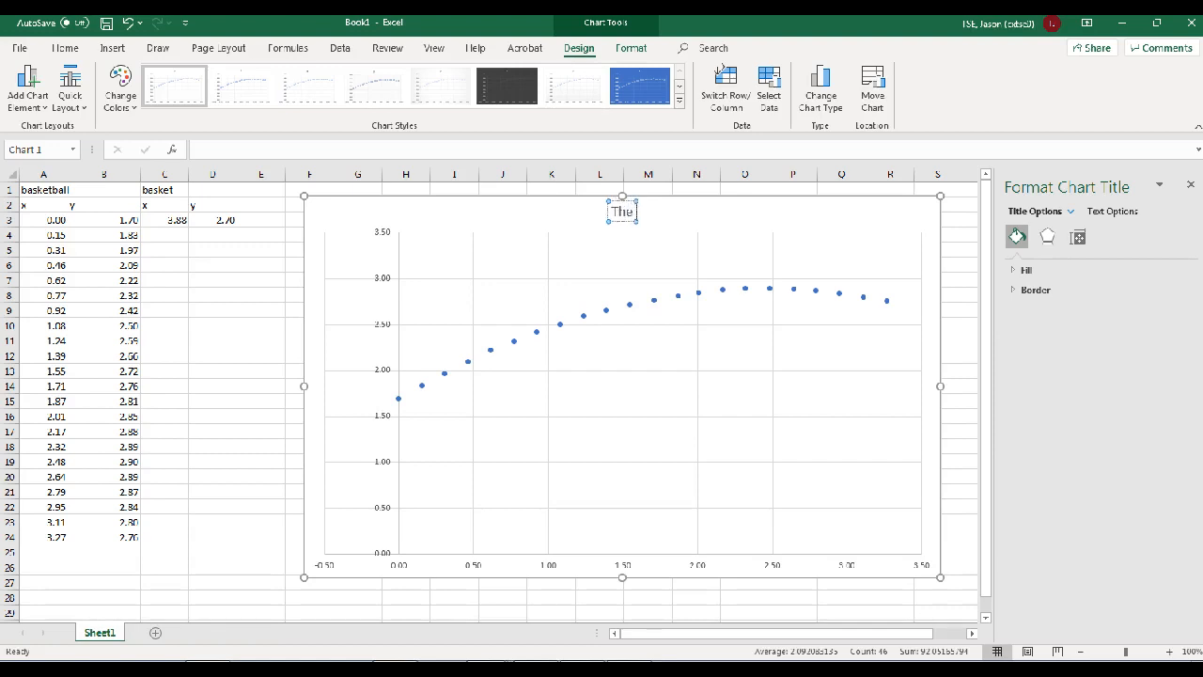
pyautogui.write(' proje')
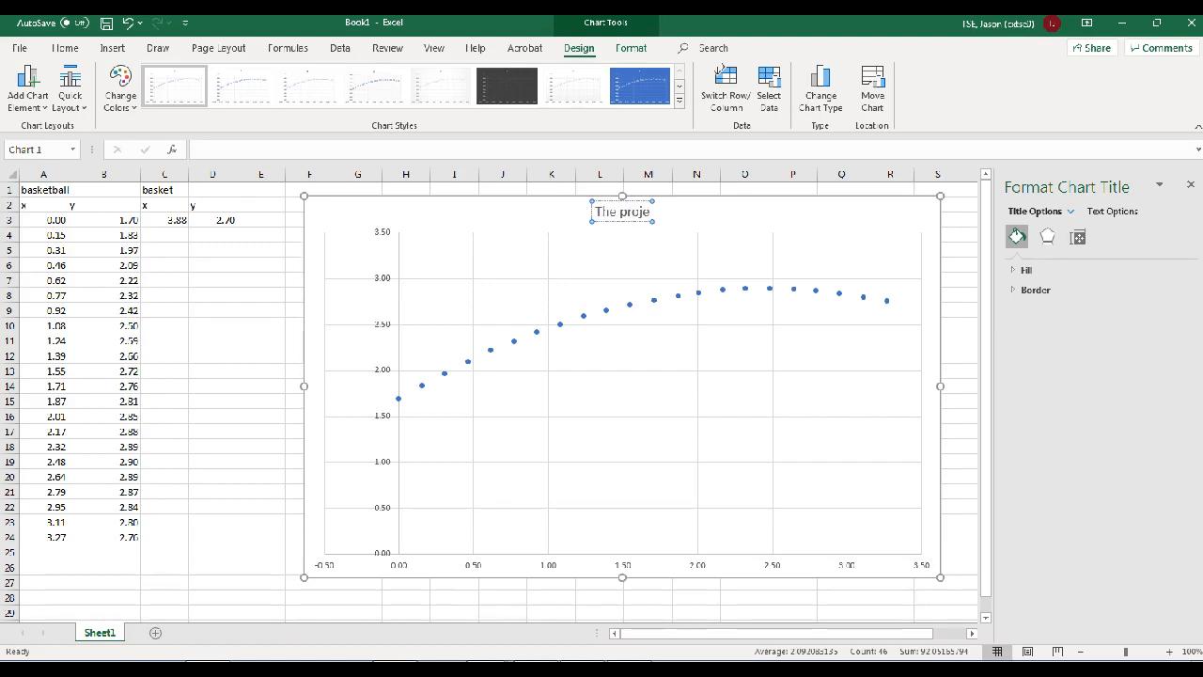
pyautogui.write('ctile')
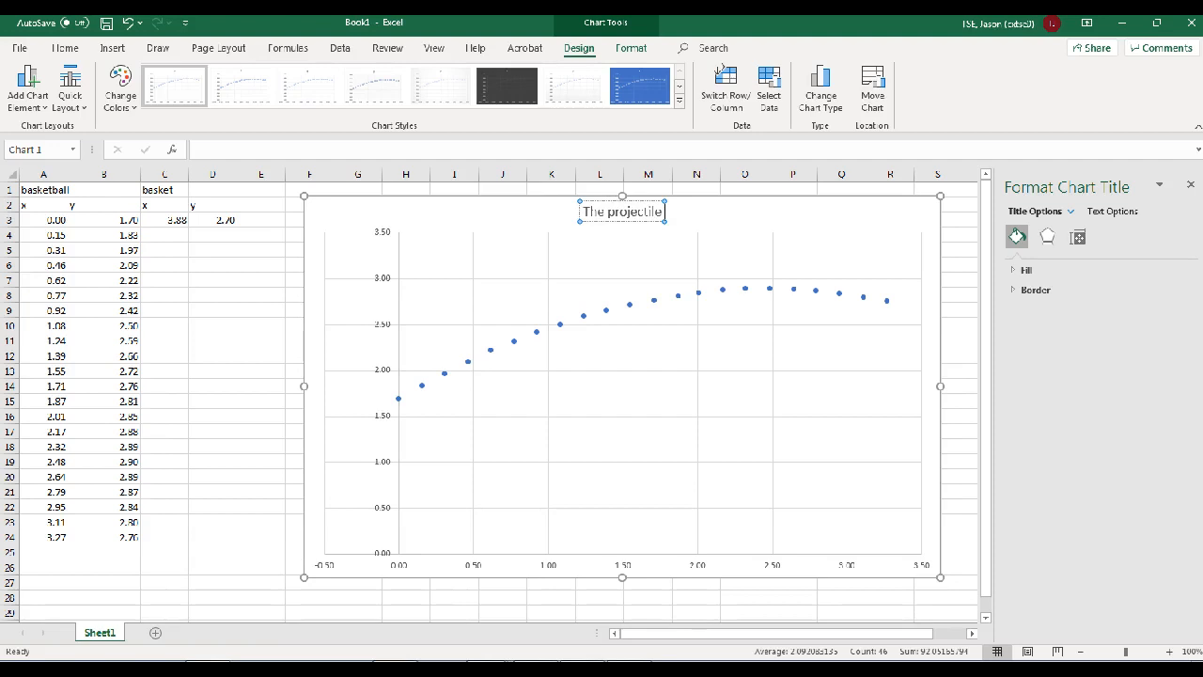
pyautogui.write(' of')
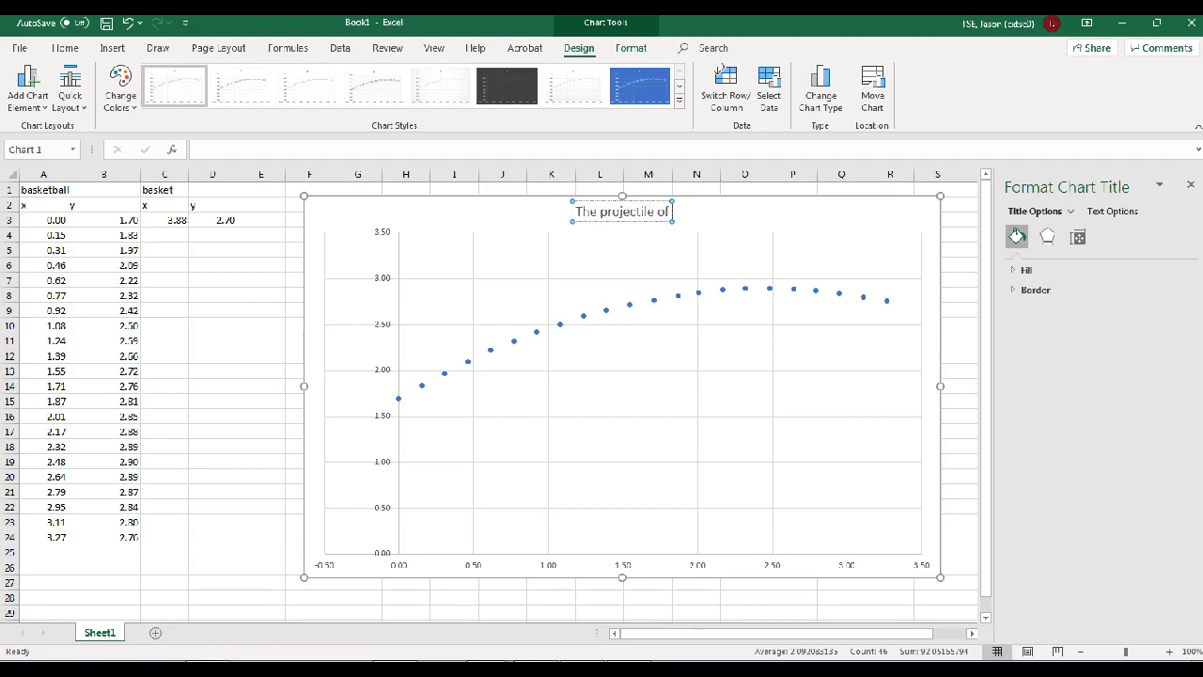
pyautogui.write(' the basket')
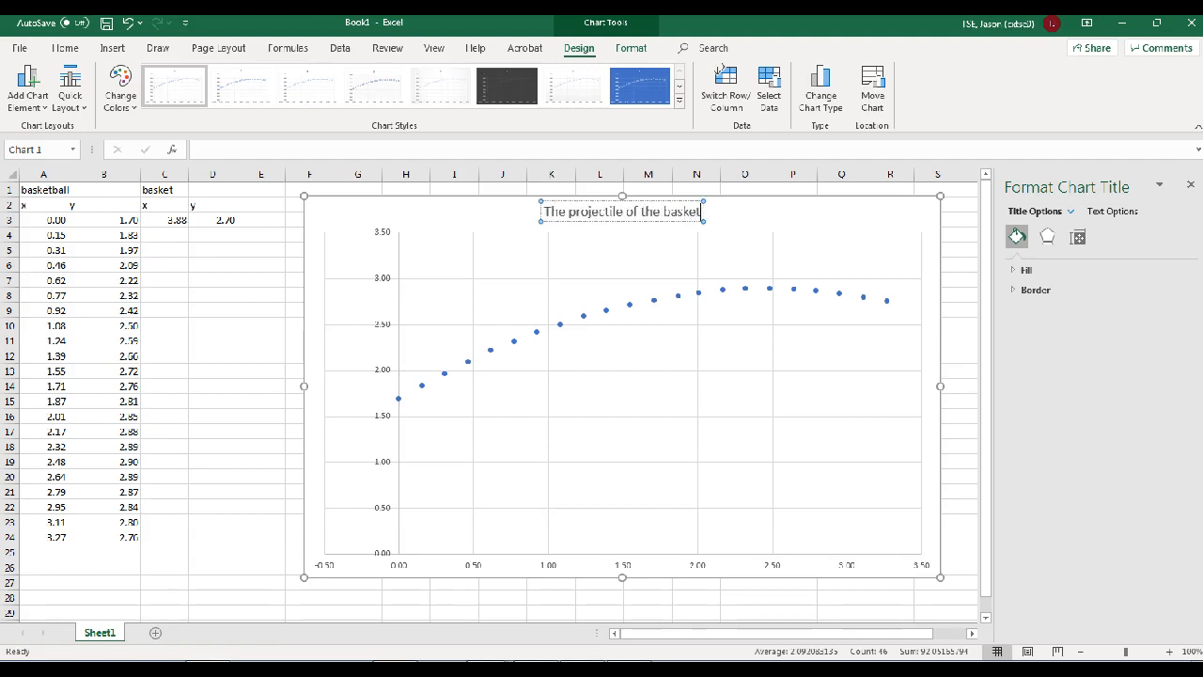
pyautogui.write('ball')
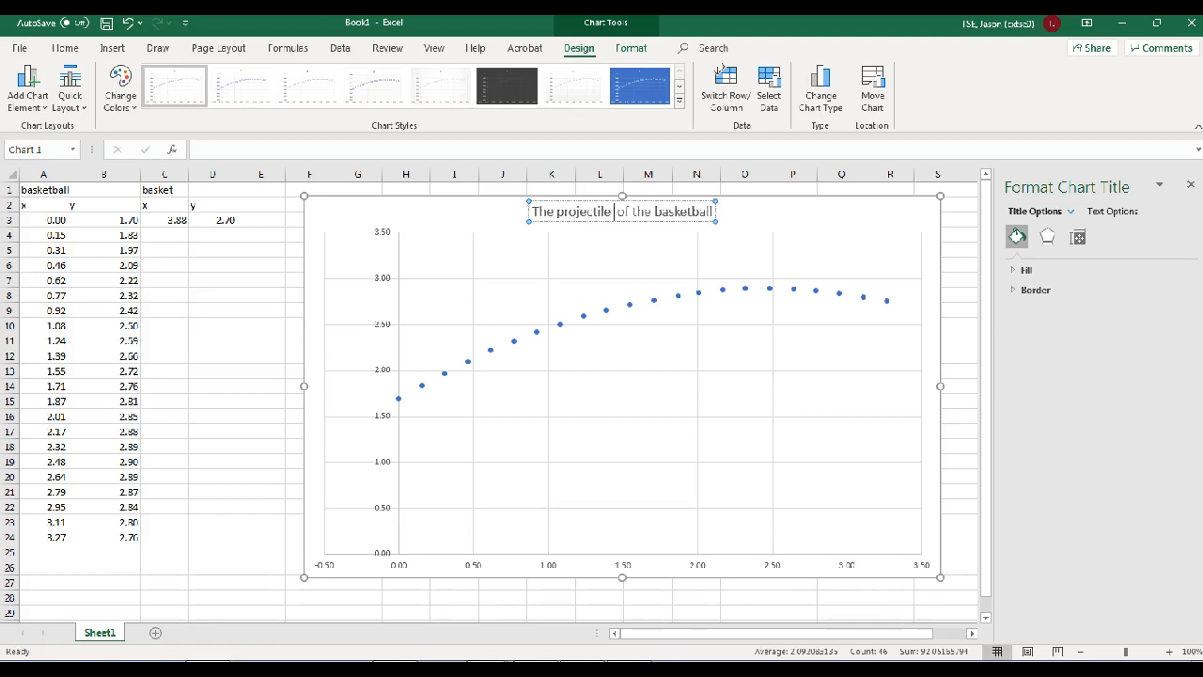
pyautogui.write('path')
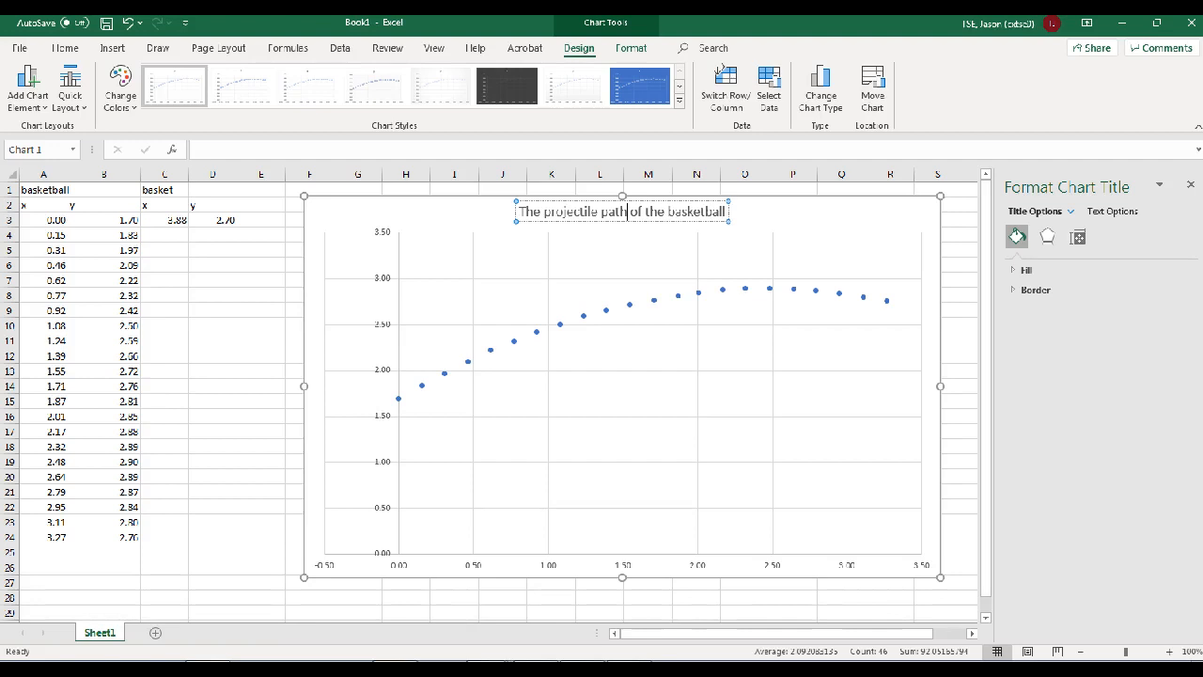
pyautogui.click(952, 280)
pyautogui.click(846, 255)
pyautogui.click(846, 214)
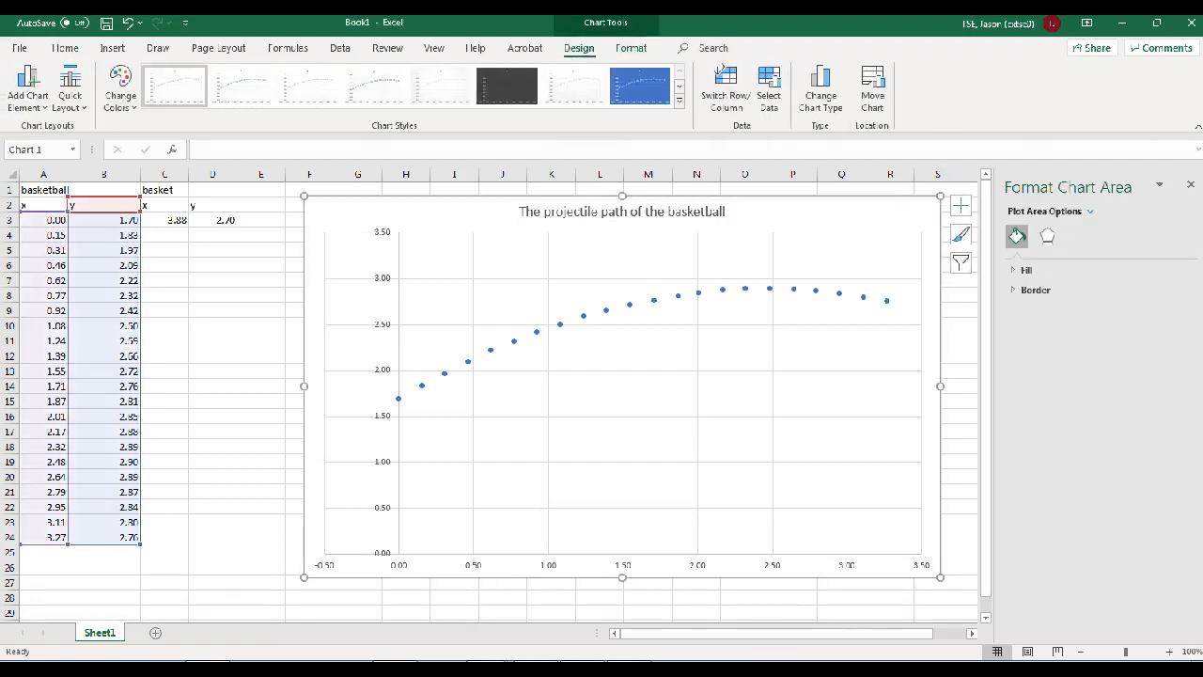
# Add axis titles to both axes of the scatter chart
pyautogui.click(961, 205)
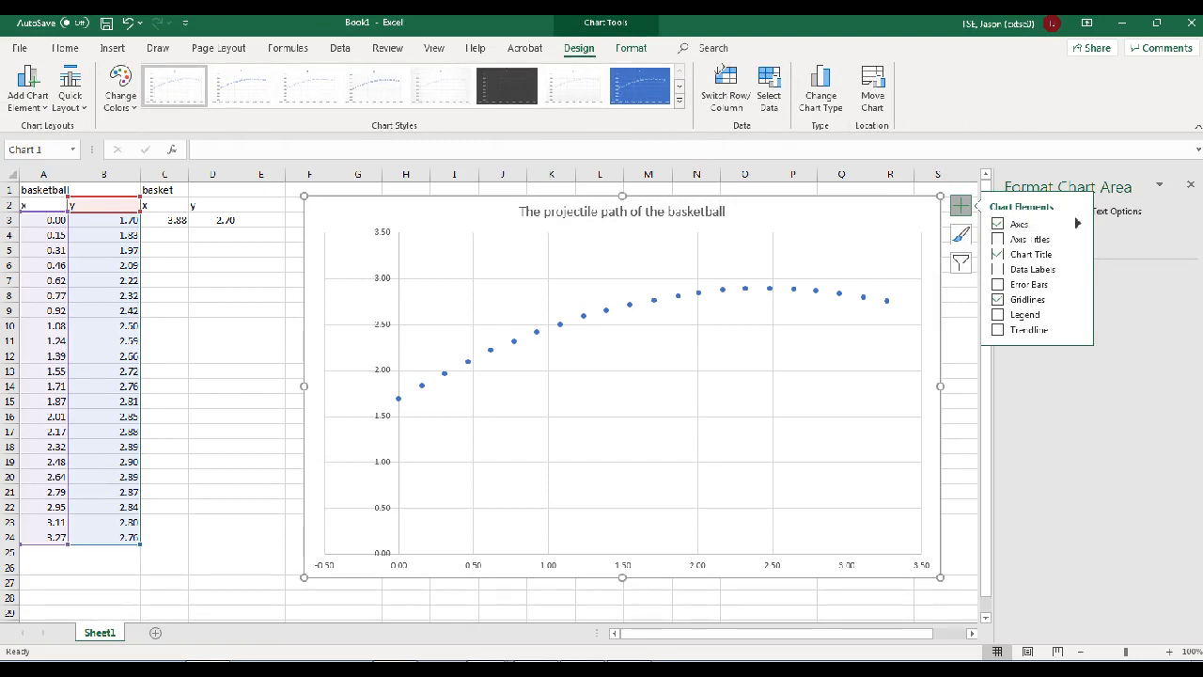
pyautogui.click(999, 239)
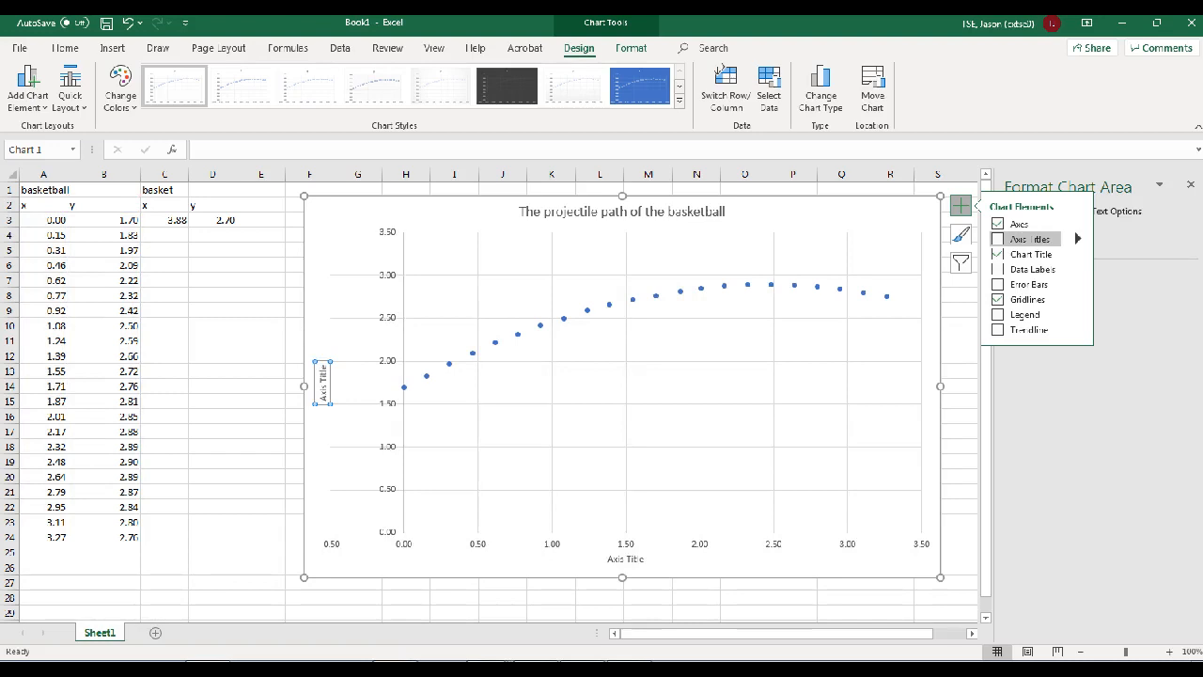
pyautogui.click(999, 239)
pyautogui.click(999, 239)
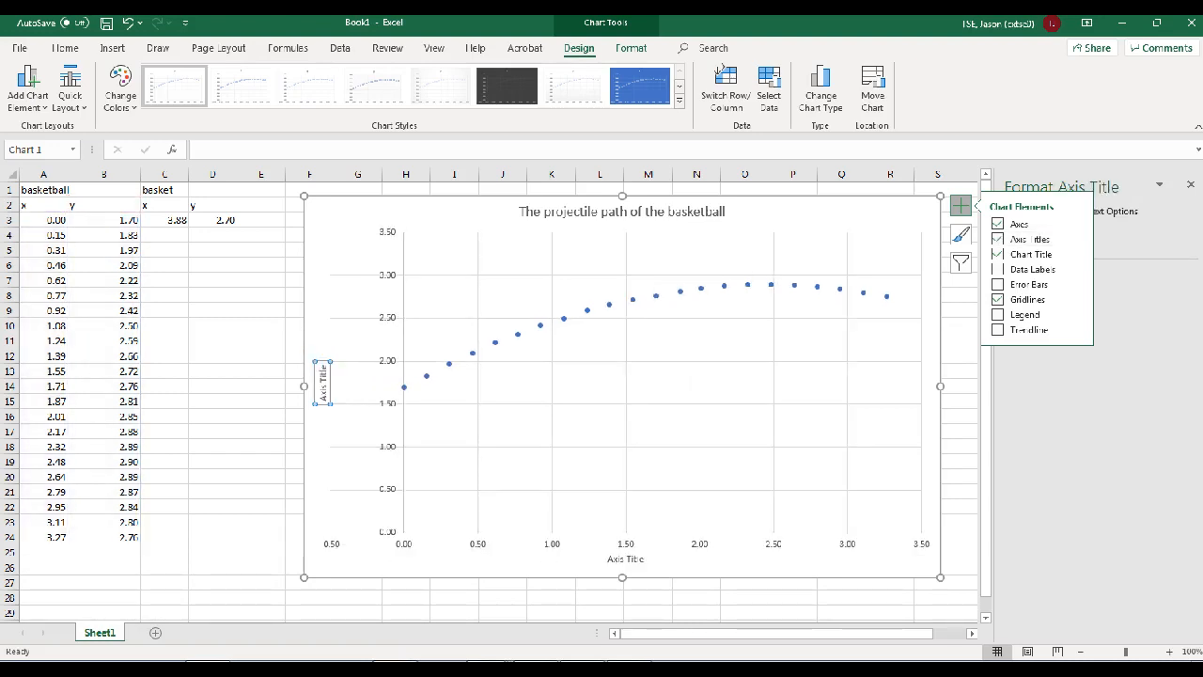
# Title the chart's vertical axis "y" and its horizontal axis "x"
pyautogui.click(325, 393)
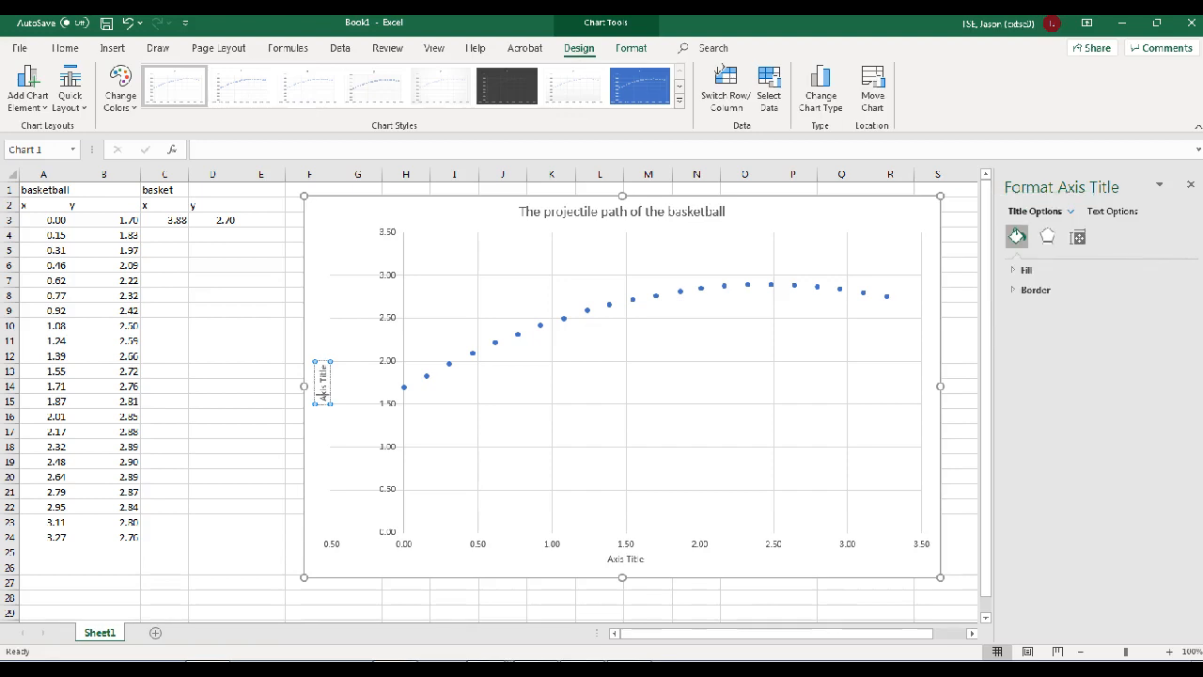
pyautogui.tripleClick(324, 393)
pyautogui.press('BackSpace')
pyautogui.click(625, 559)
pyautogui.tripleClick(625, 558)
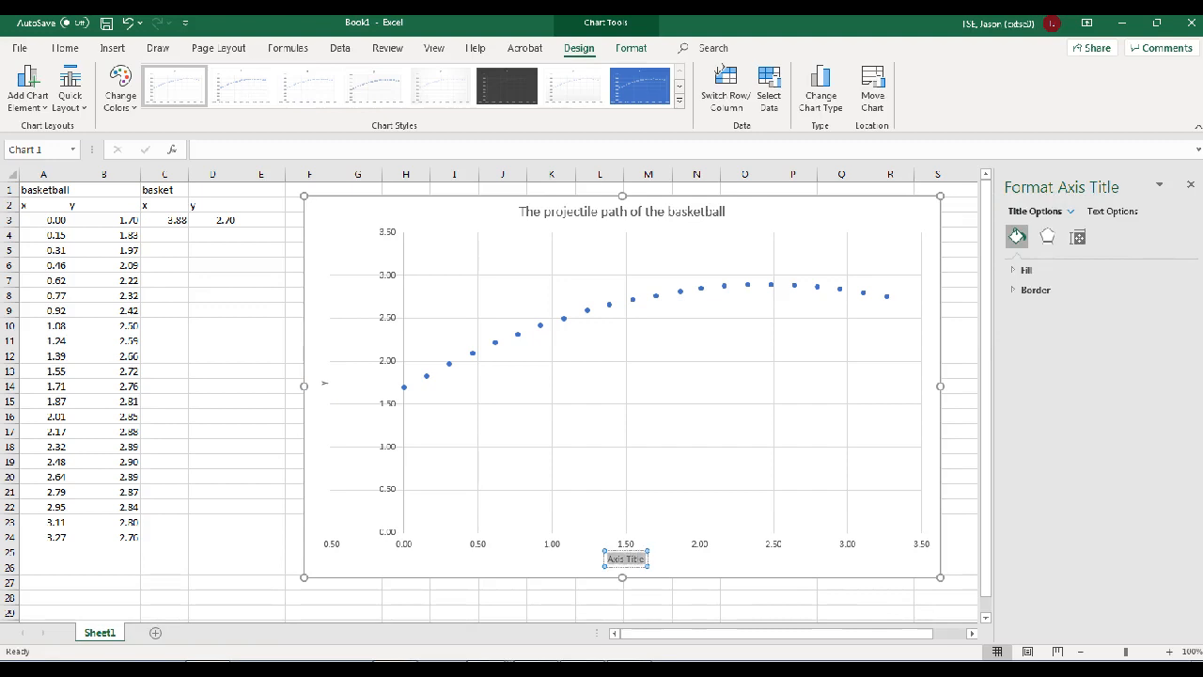
pyautogui.write('x')
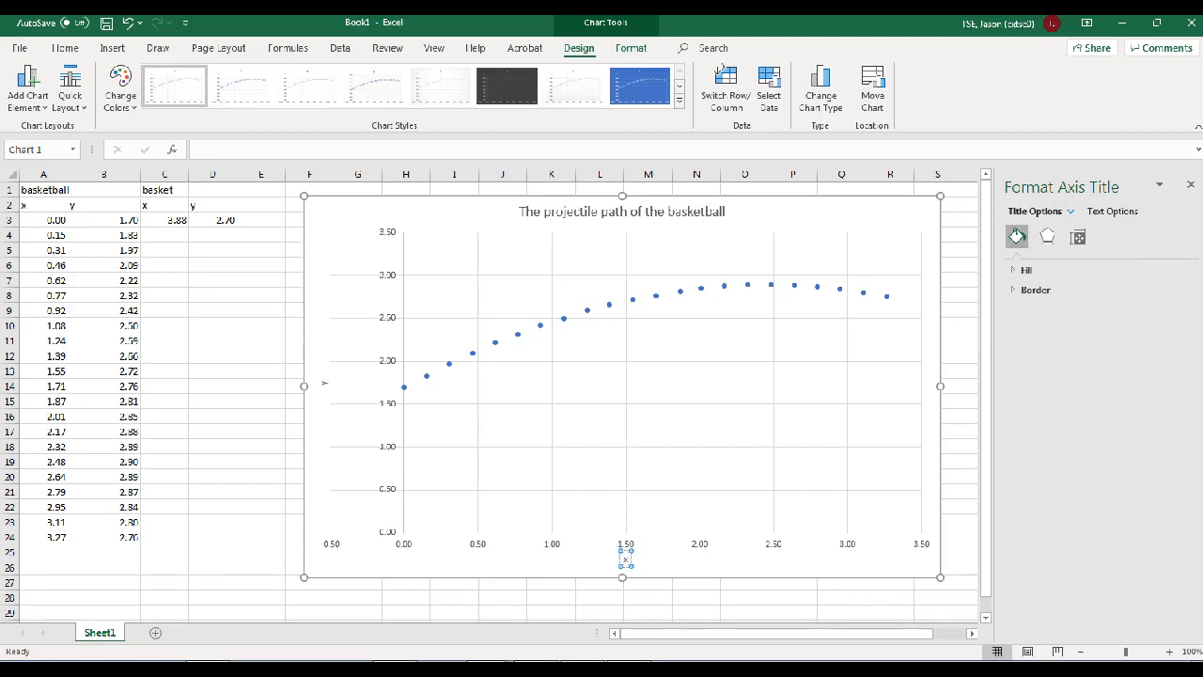
pyautogui.click(809, 562)
# Show data labels on the points of the scatter chart
pyautogui.click(961, 206)
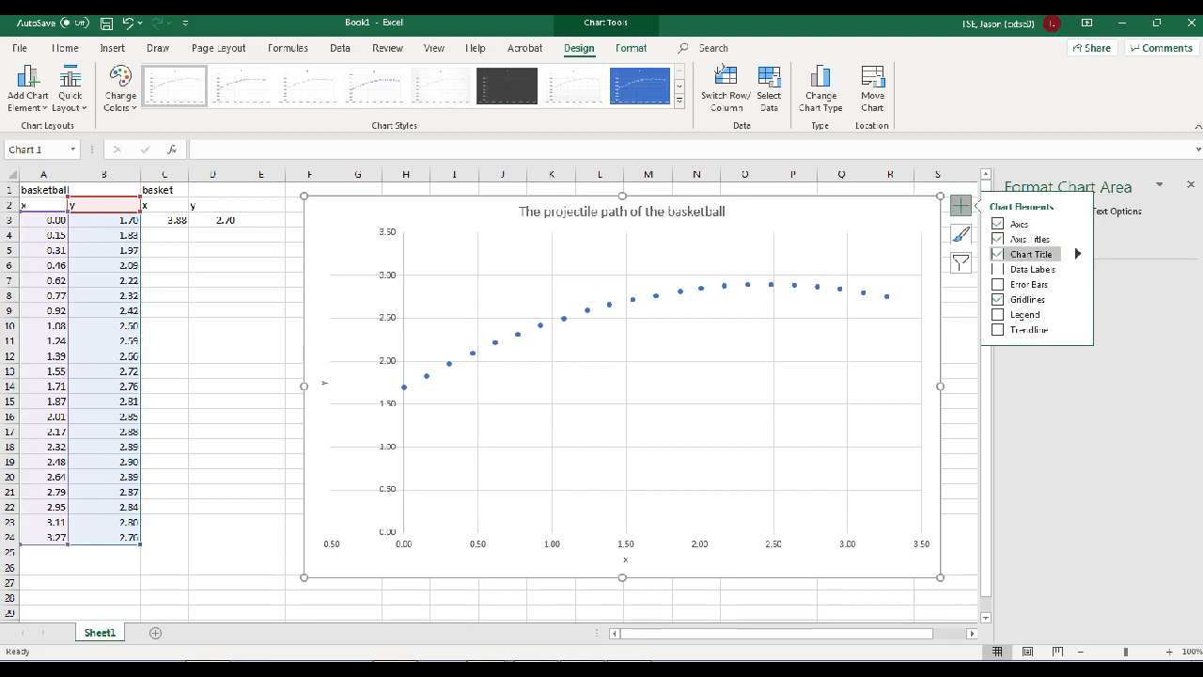
pyautogui.click(999, 268)
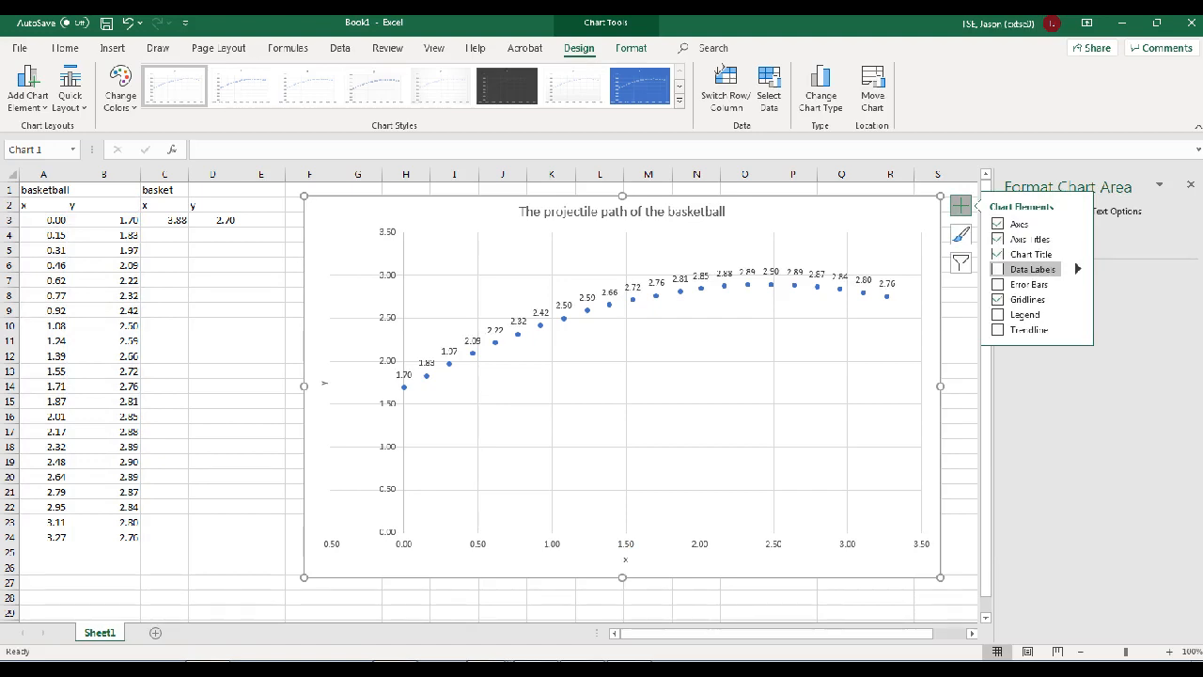
pyautogui.click(998, 269)
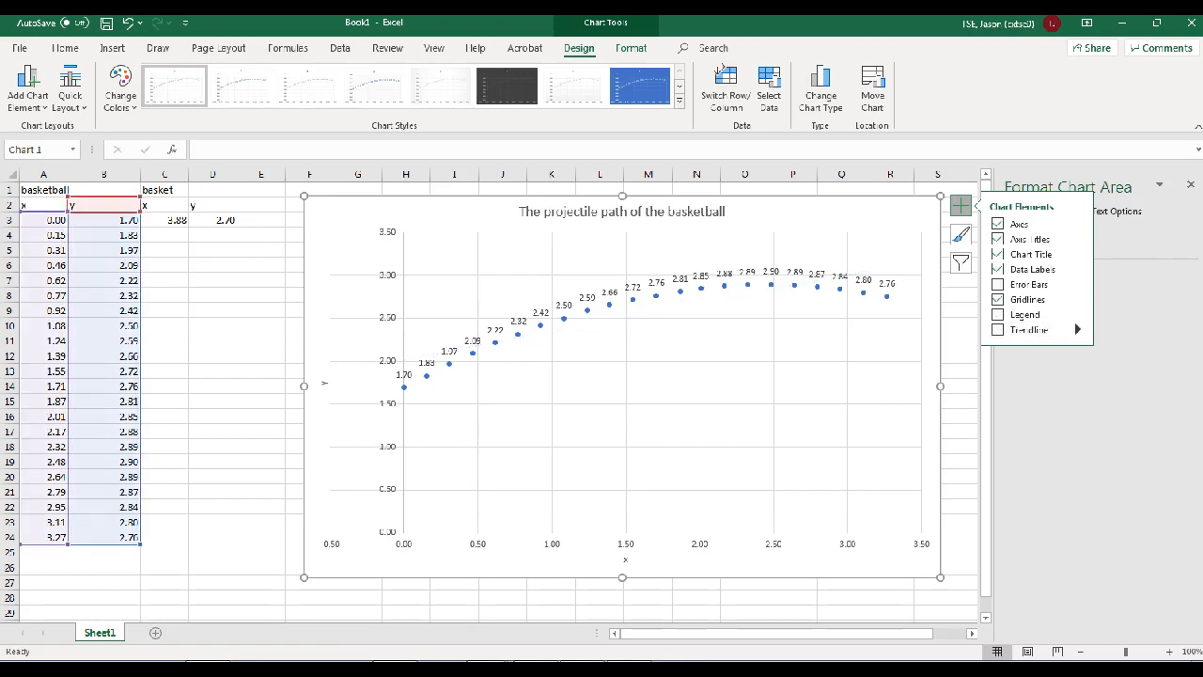
# Add a trendline to the basketball data series and format it as a continuous solid red line
pyautogui.click(1077, 329)
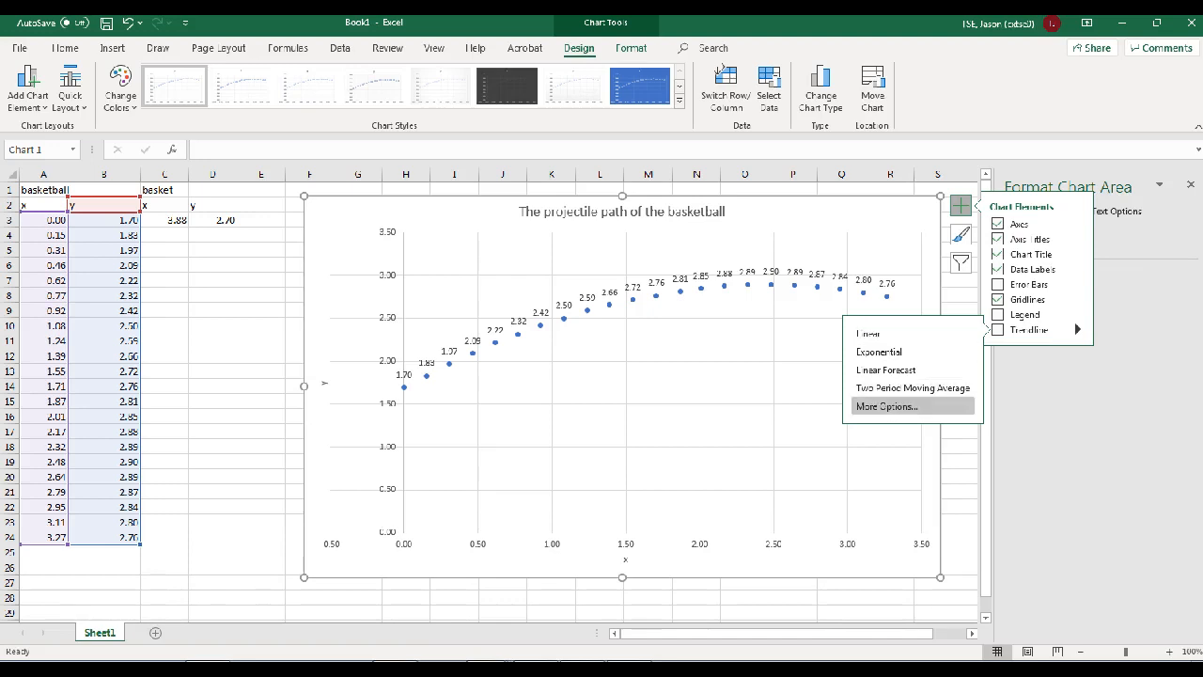
pyautogui.click(887, 406)
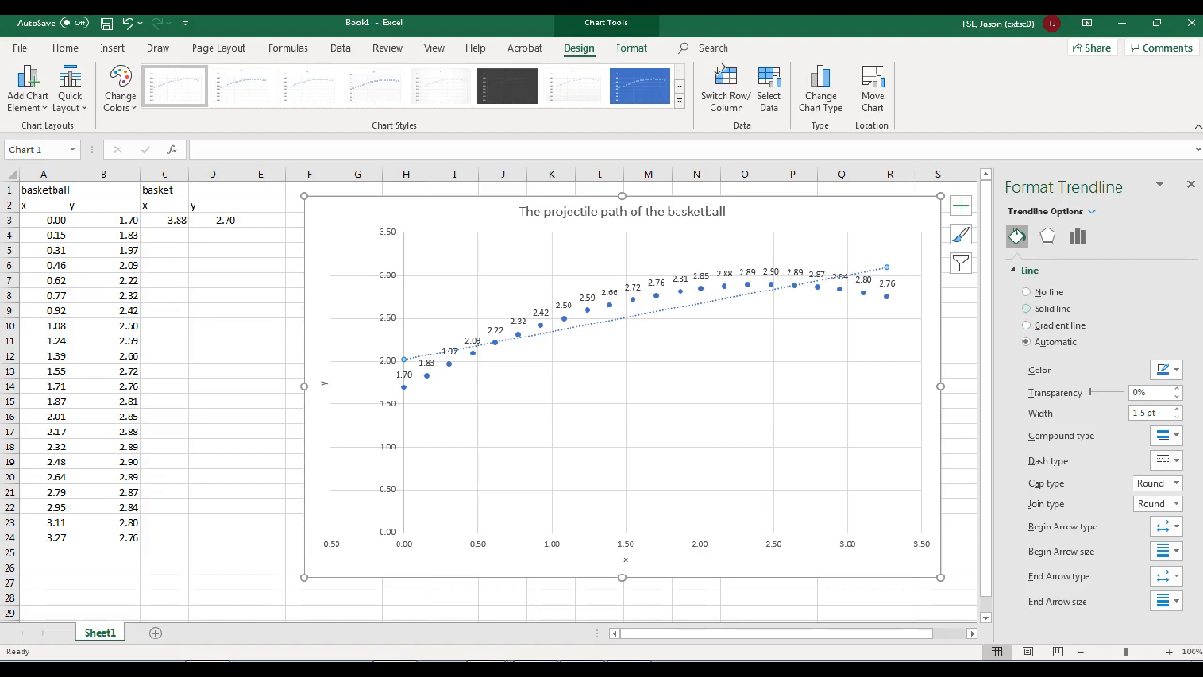
pyautogui.click(1026, 308)
pyautogui.click(1163, 369)
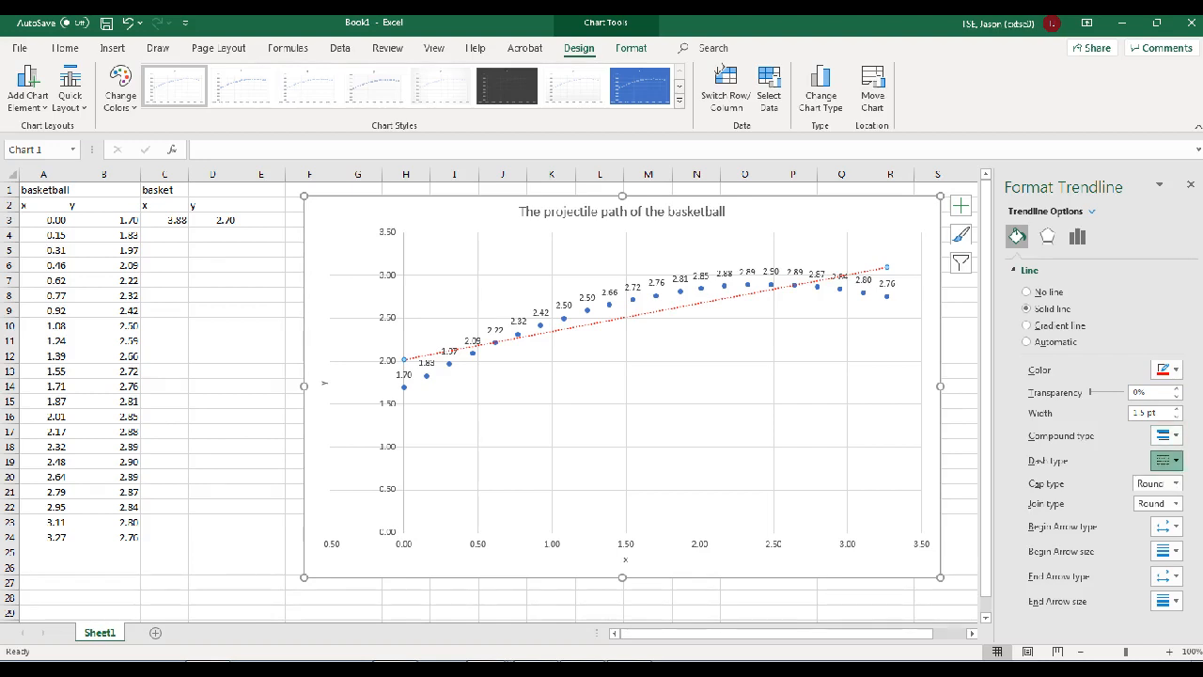
pyautogui.click(1175, 481)
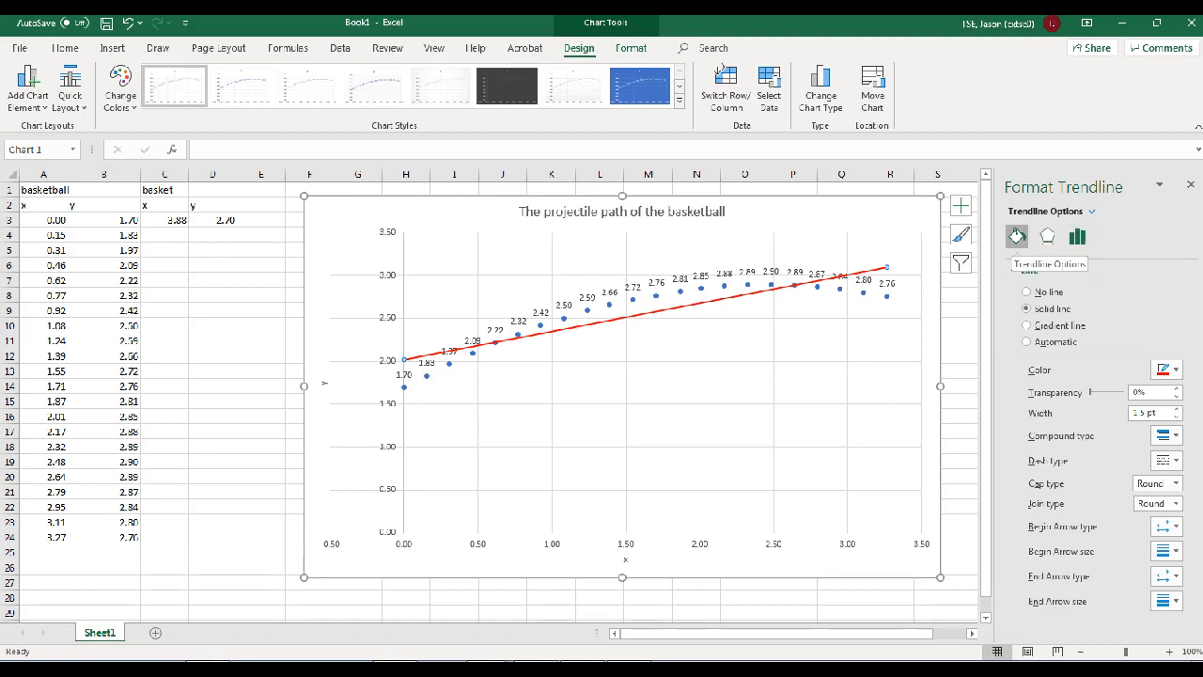
# Make the trendline an order 2 polynomial and display its equation and R-squared value below the middle of the curve
pyautogui.click(1077, 236)
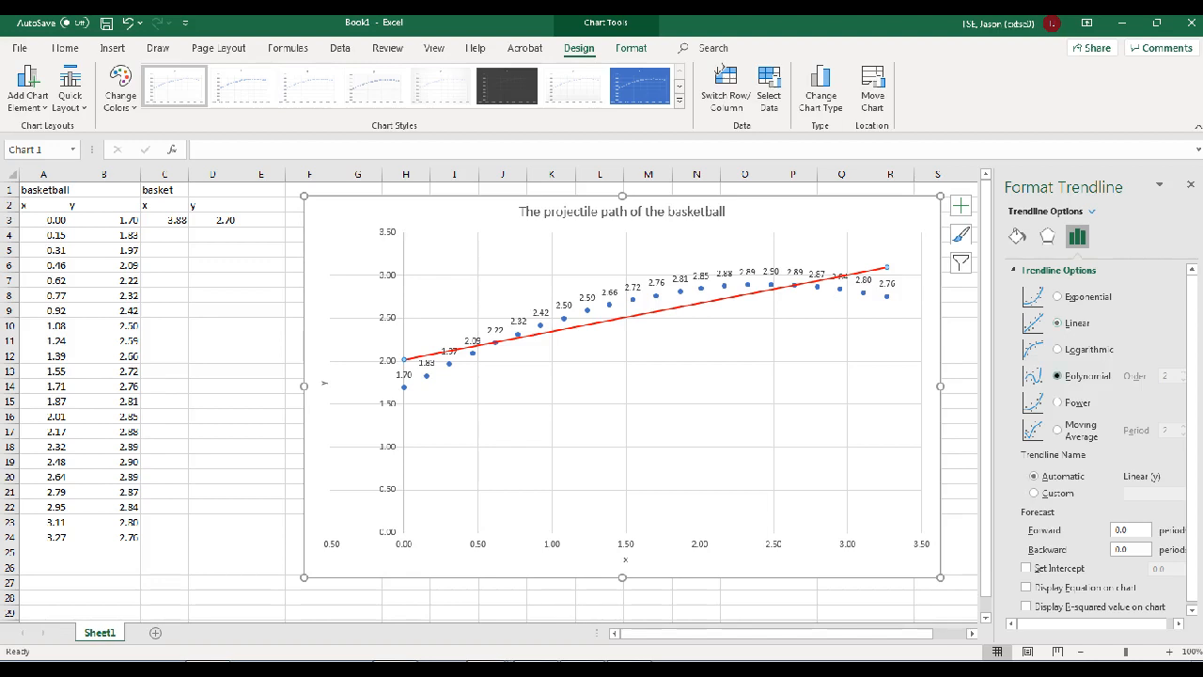
pyautogui.click(1058, 375)
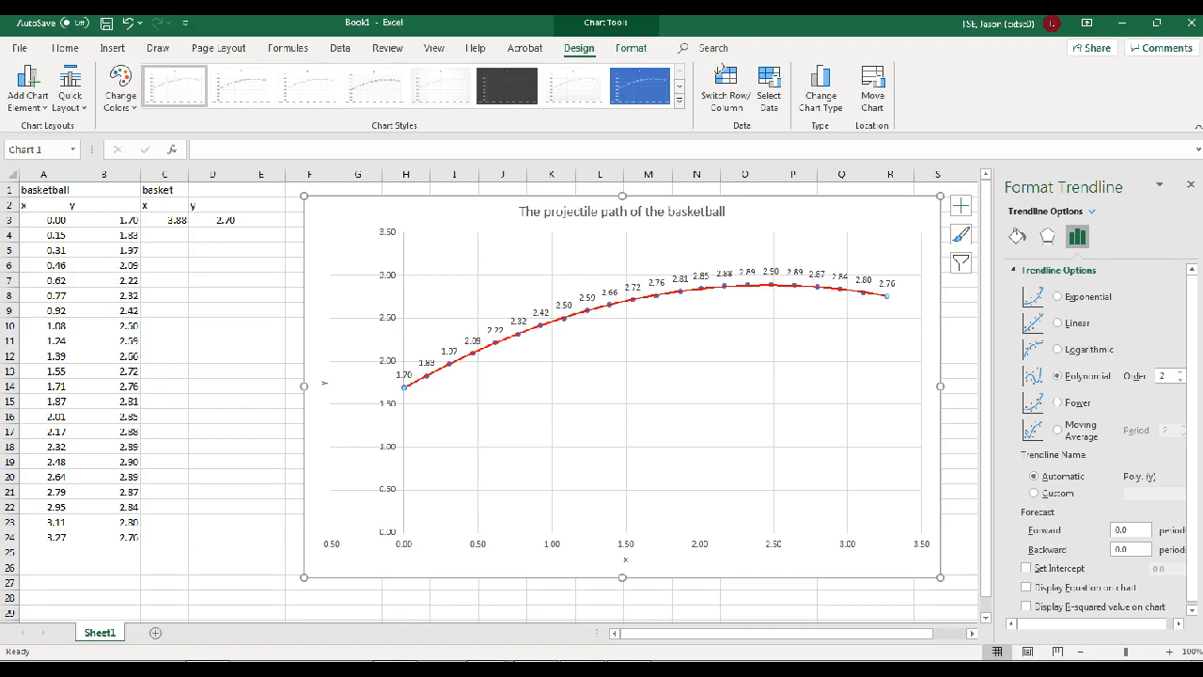
pyautogui.scroll(-1, 1091, 452)
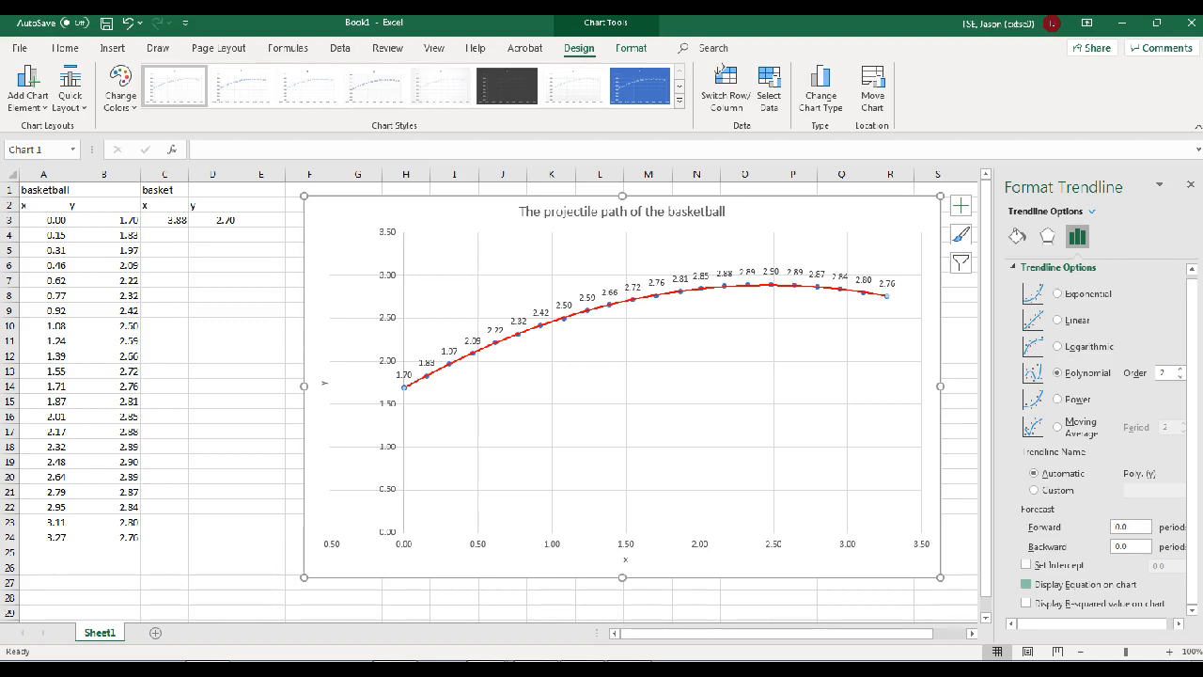
pyautogui.click(1027, 584)
pyautogui.click(1026, 603)
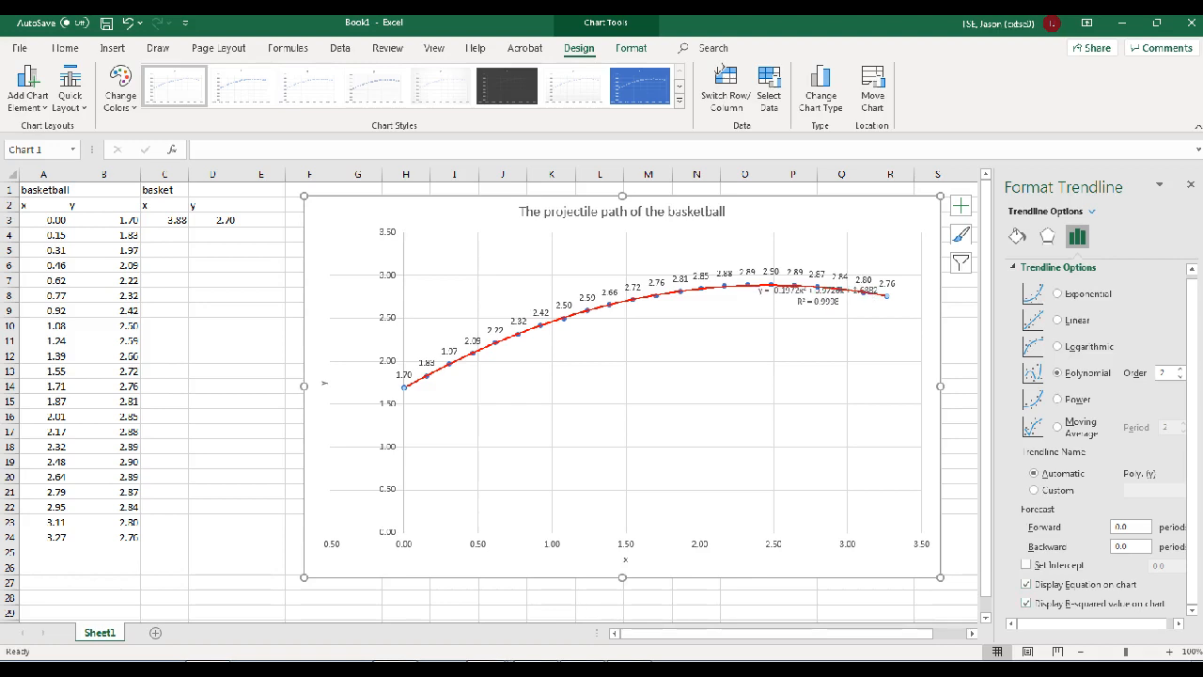
pyautogui.moveTo(816, 298); pyautogui.dragTo(668, 349)
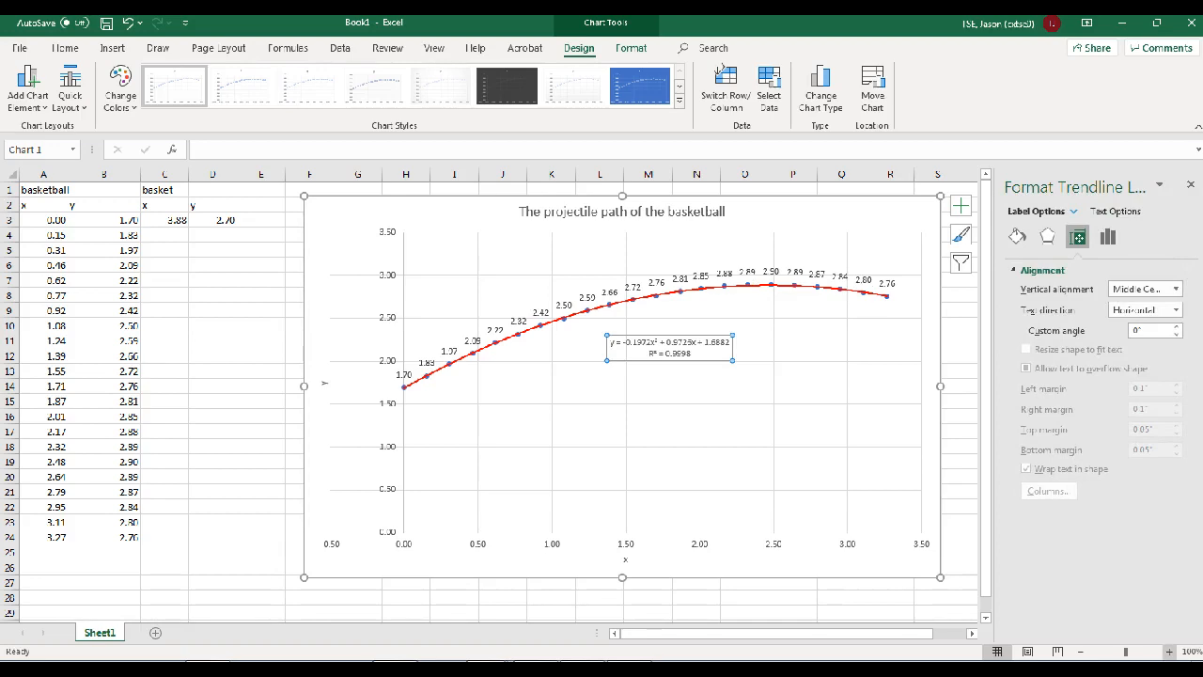
# Examine the trendline's equation and R-squared value in a magnified view of the chart
pyautogui.click(1170, 652)
pyautogui.click(1170, 652)
pyautogui.click(1169, 652)
pyautogui.click(1169, 651)
pyautogui.click(1170, 651)
pyautogui.click(1170, 652)
pyautogui.click(1170, 652)
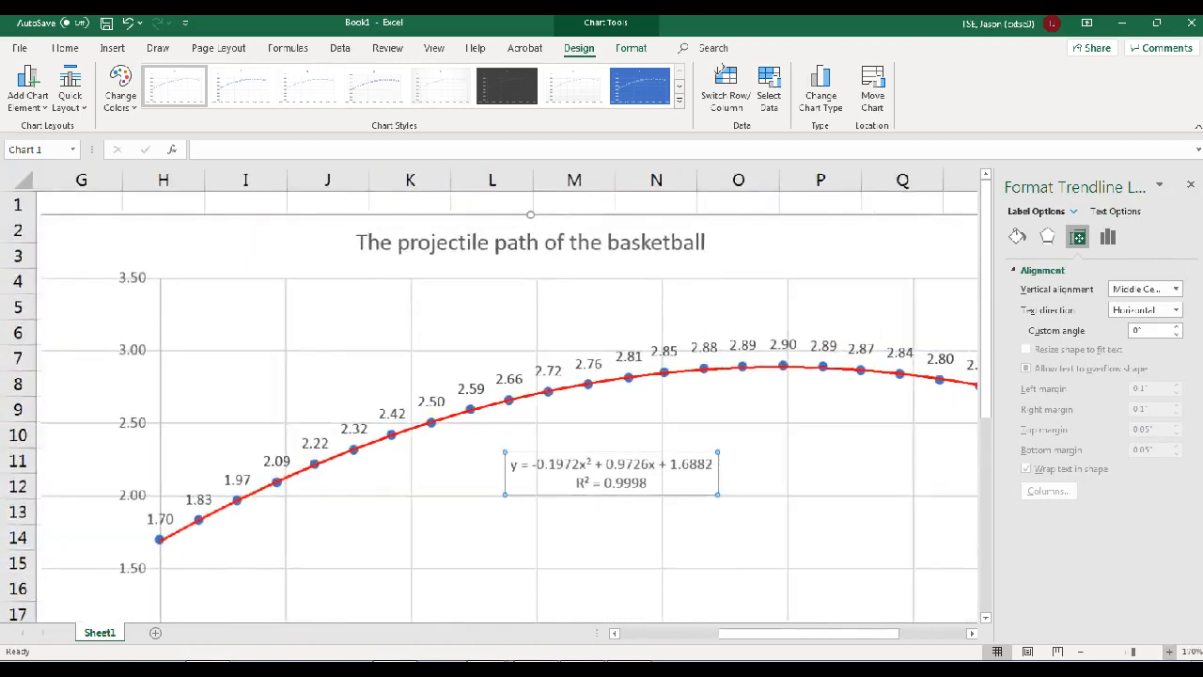
pyautogui.moveTo(810, 633); pyautogui.dragTo(825, 633)
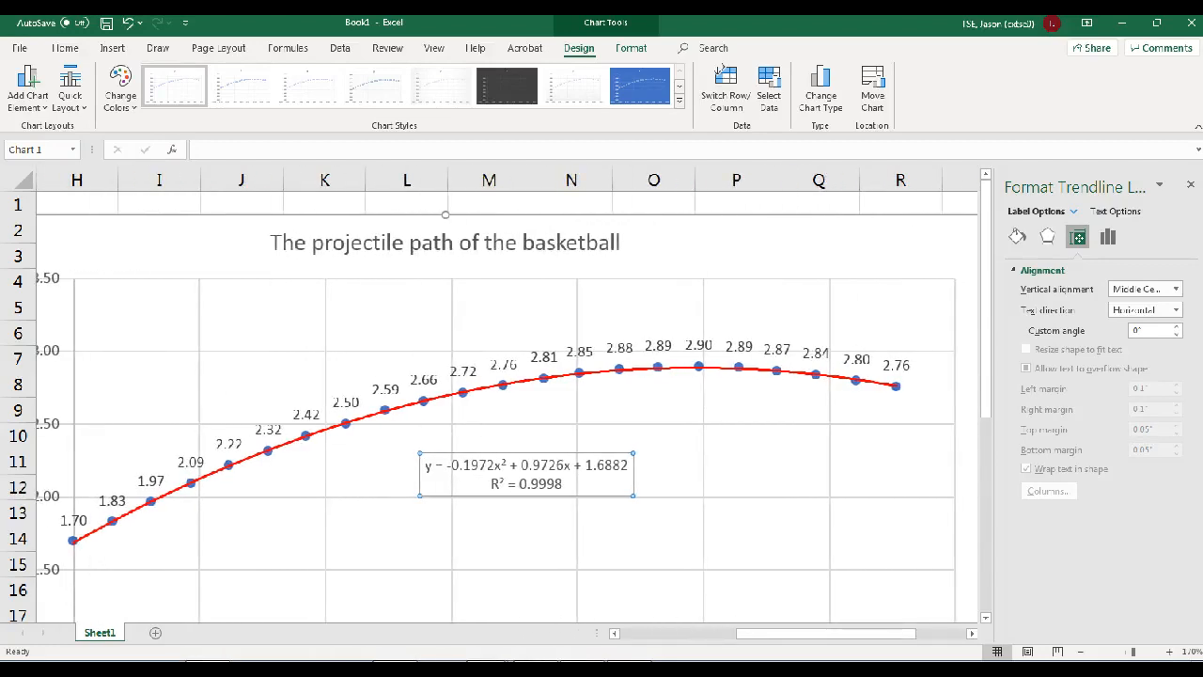
pyautogui.moveTo(425, 466); pyautogui.dragTo(628, 466)
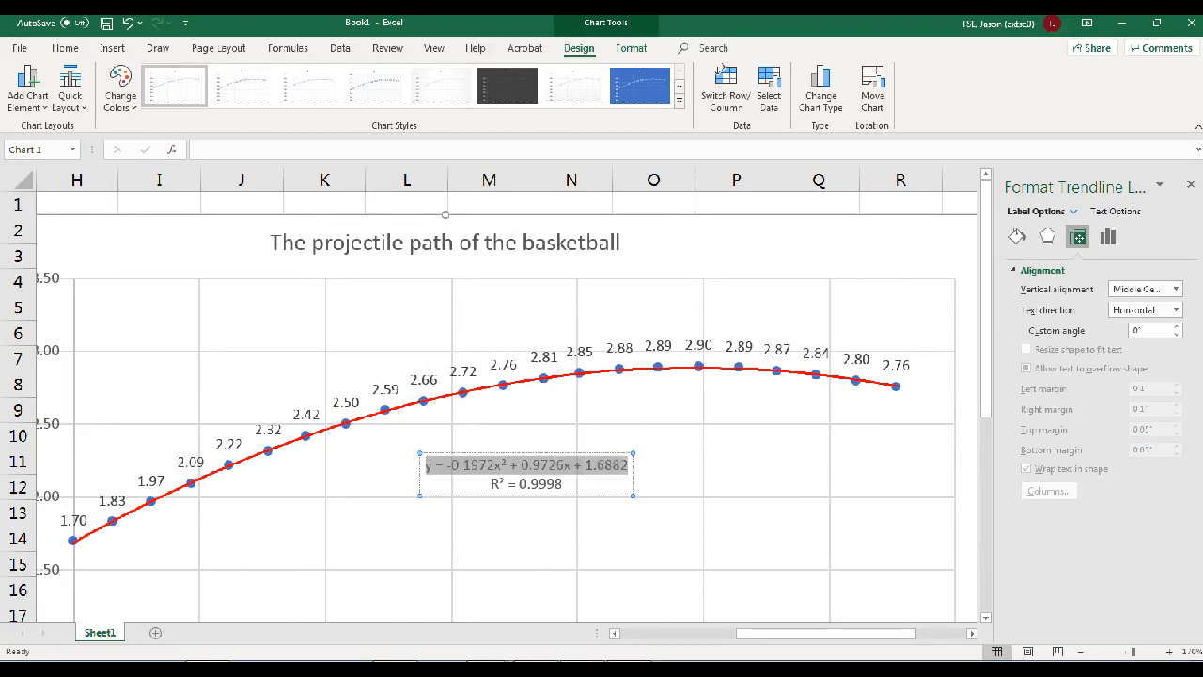
pyautogui.click(573, 531)
pyautogui.click(564, 467)
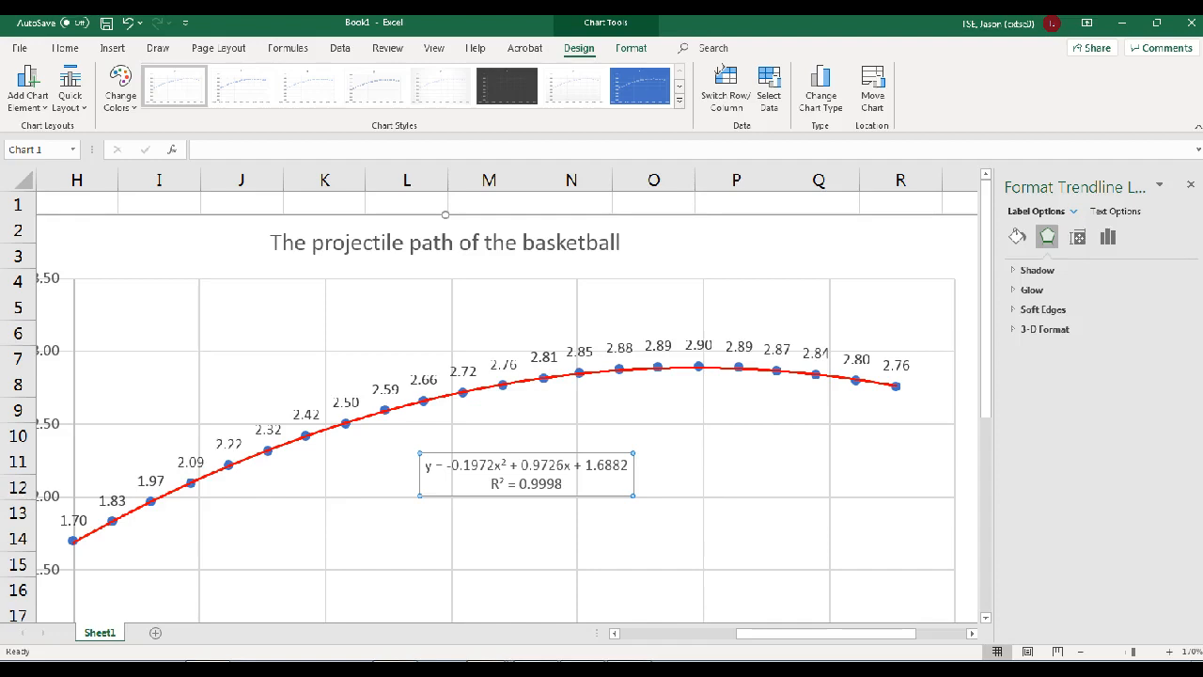
pyautogui.moveTo(491, 484); pyautogui.dragTo(564, 484)
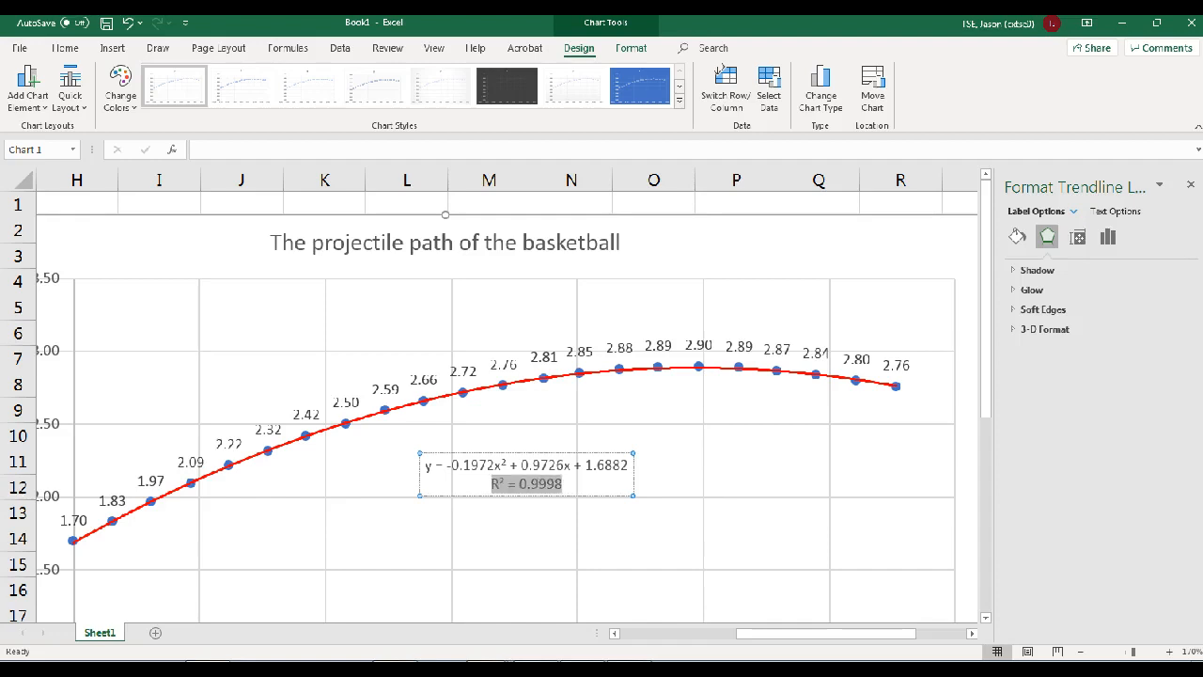
pyautogui.click(563, 484)
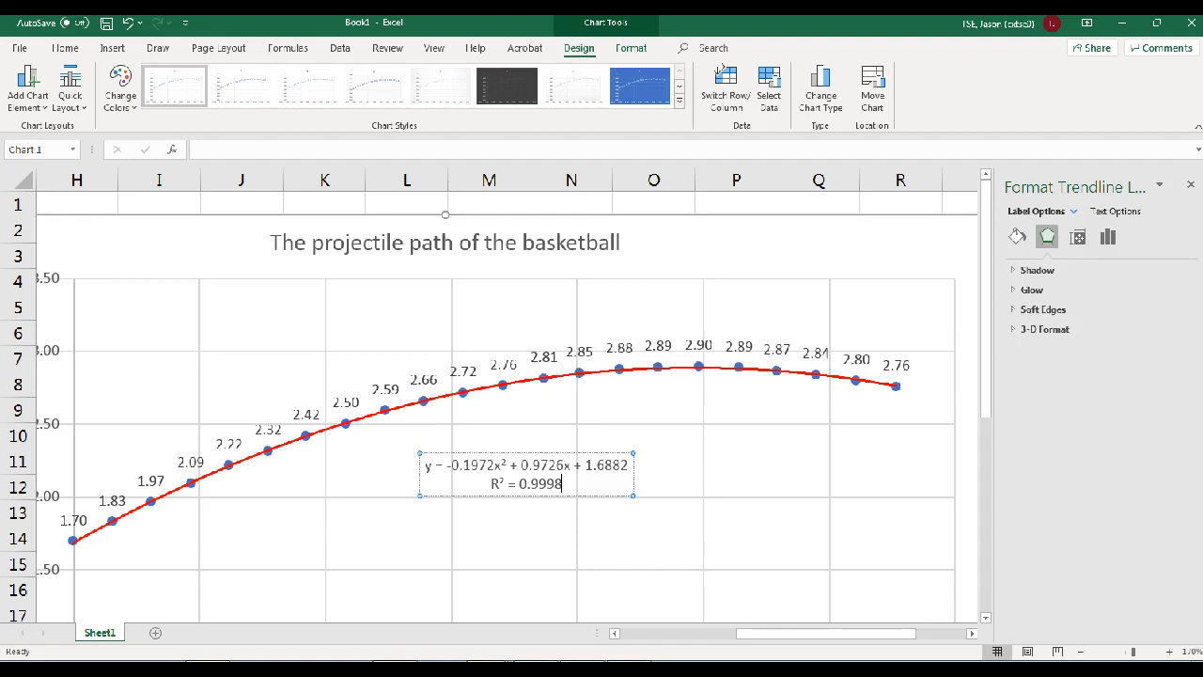
# Reduce the worksheet zoom to 90% to view the coordinate table together with the whole chart
pyautogui.click(1081, 652)
pyautogui.click(1081, 652)
pyautogui.click(1081, 652)
pyautogui.click(1081, 652)
pyautogui.click(1082, 652)
pyautogui.click(1081, 652)
pyautogui.click(1081, 652)
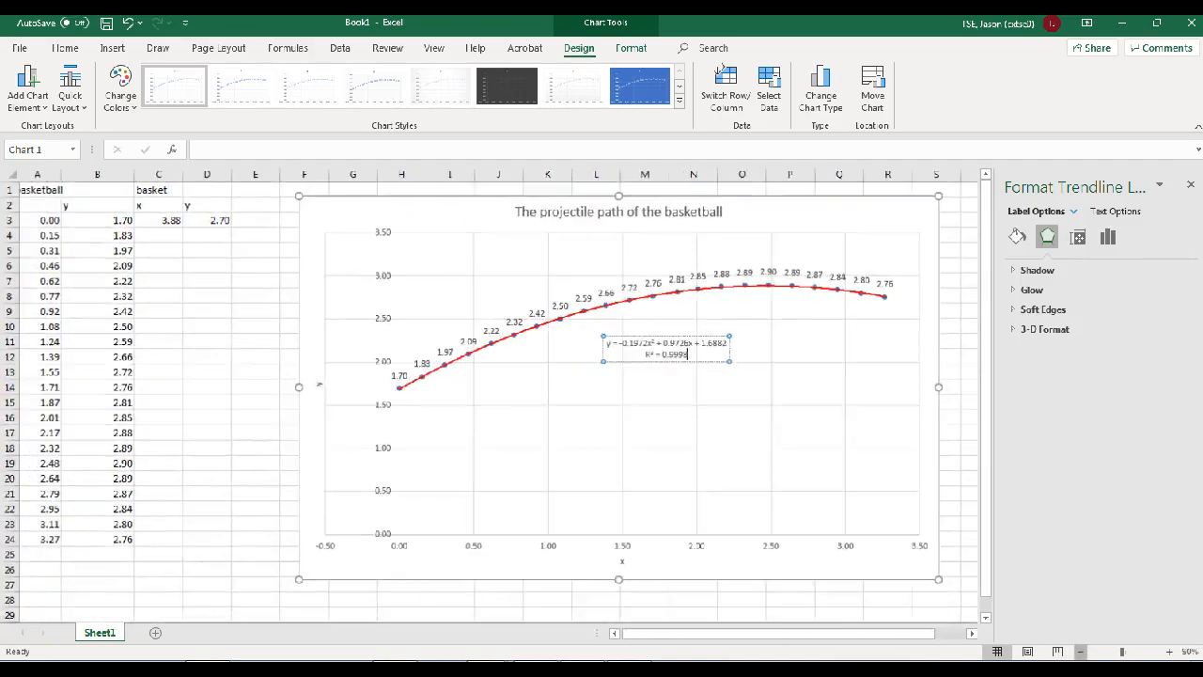
pyautogui.click(1081, 651)
pyautogui.moveTo(924, 633); pyautogui.dragTo(922, 634)
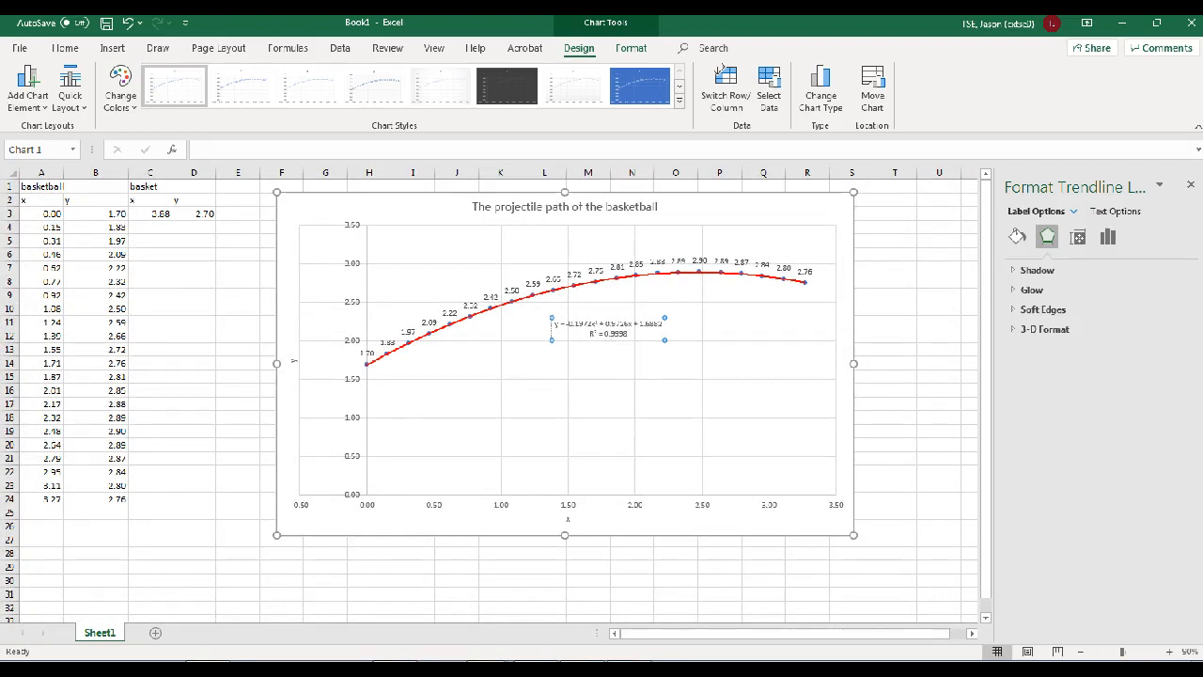
pyautogui.click(895, 322)
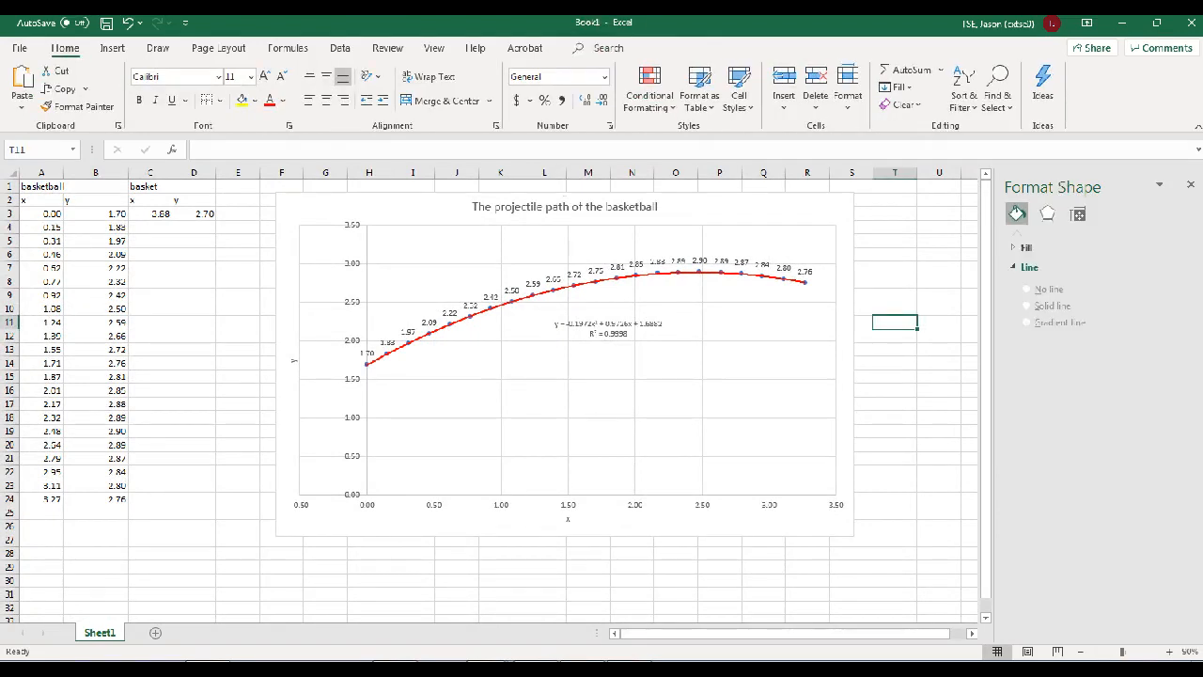
pyautogui.click(282, 594)
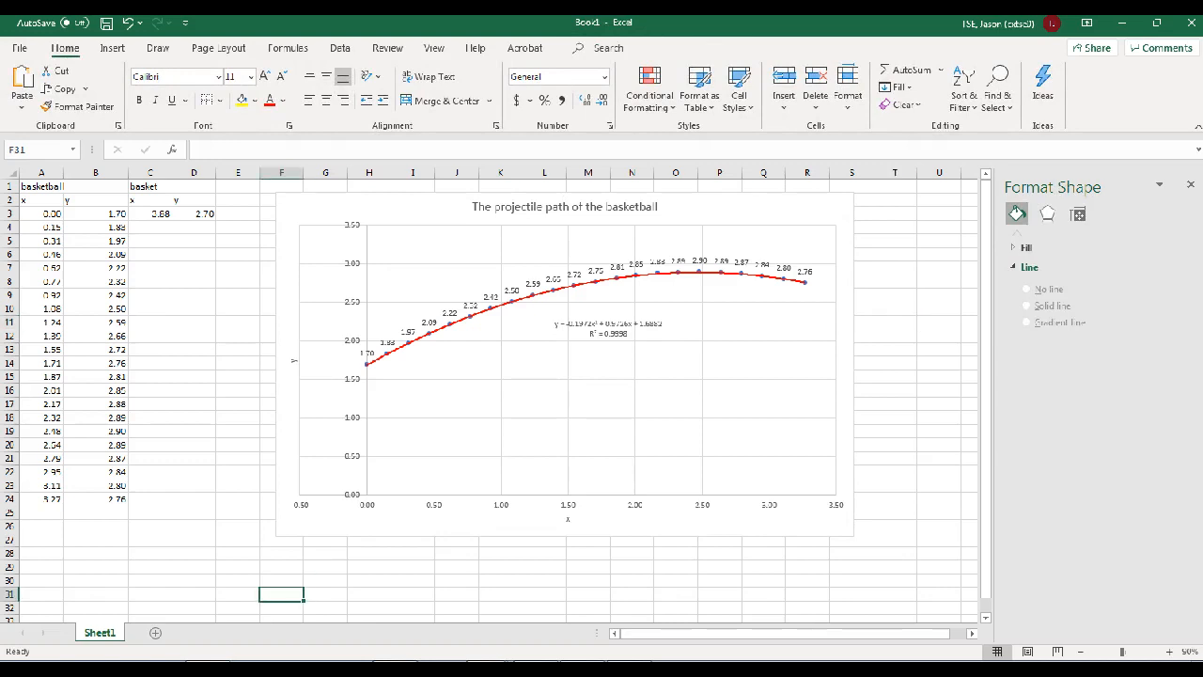
pyautogui.click(238, 377)
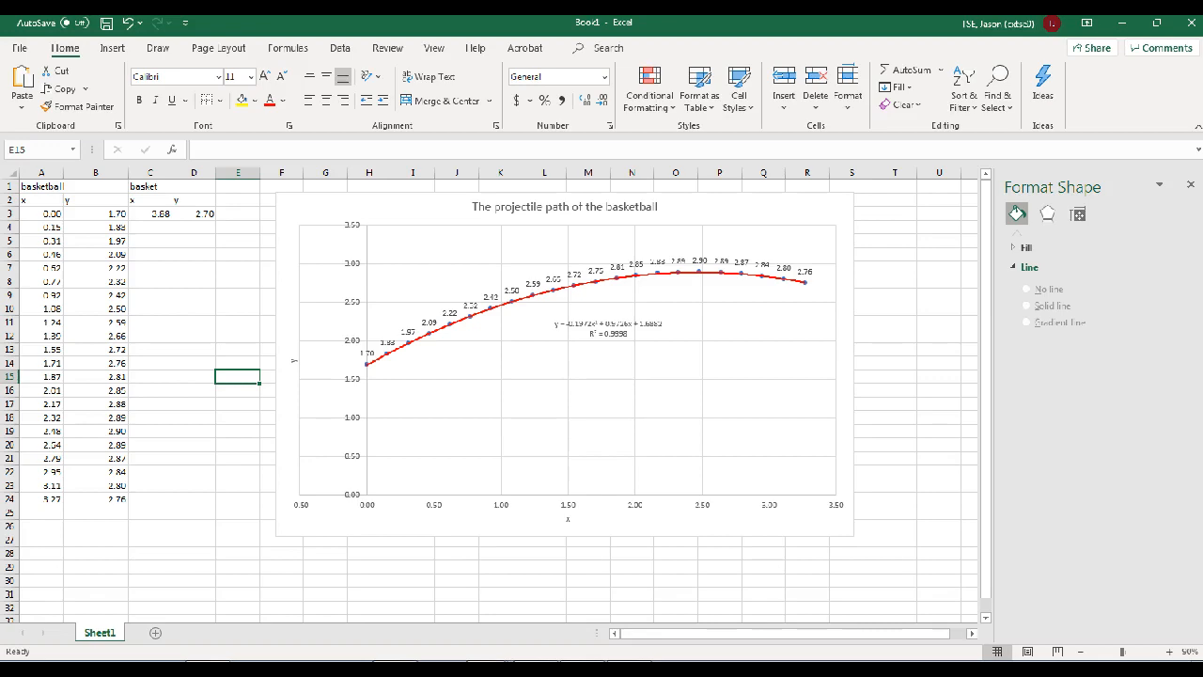
# Examine the basketball and basket coordinates beside the chart at 150% zoom, and return the worksheet to 100%
pyautogui.click(1170, 652)
pyautogui.click(1170, 652)
pyautogui.click(1170, 651)
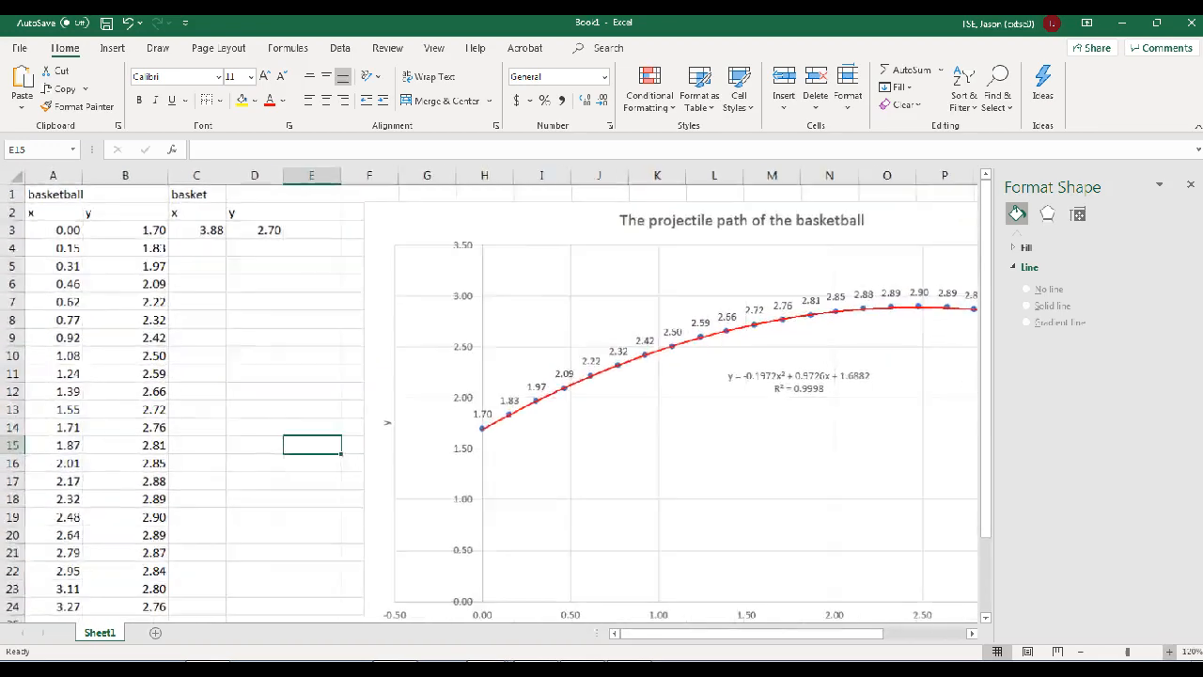
pyautogui.click(1169, 652)
pyautogui.click(1169, 652)
pyautogui.click(1170, 652)
pyautogui.scroll(1, 489, 395)
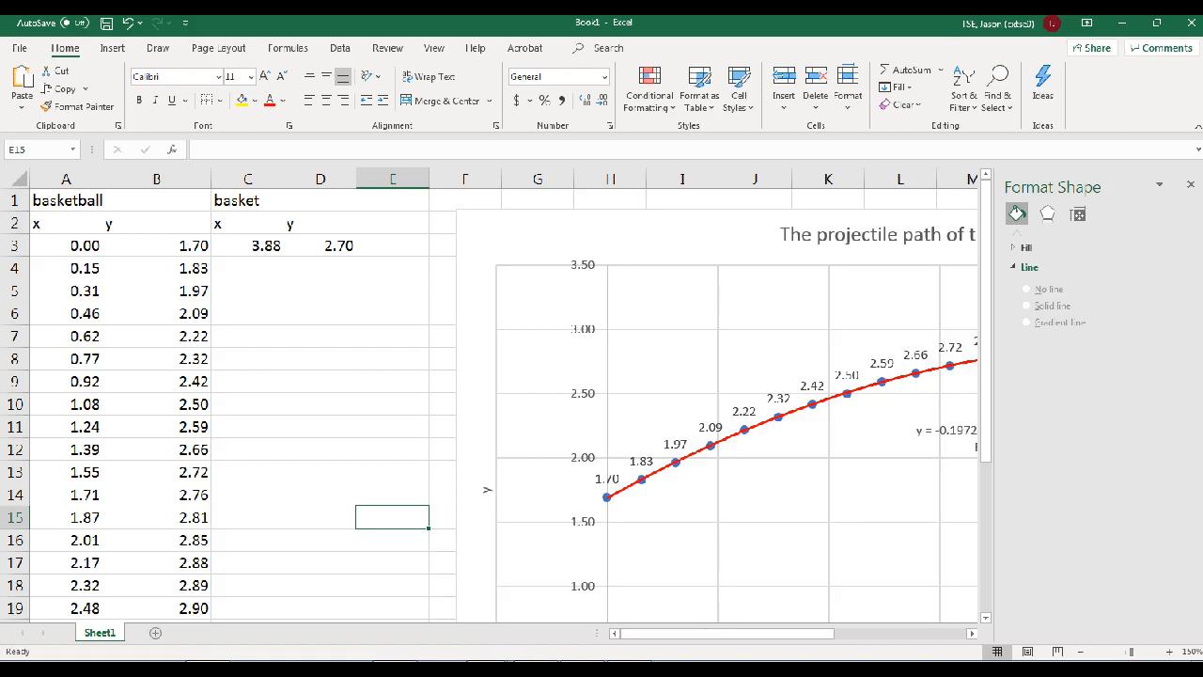
pyautogui.click(1082, 652)
pyautogui.click(1081, 652)
pyautogui.click(1081, 652)
pyautogui.click(1081, 652)
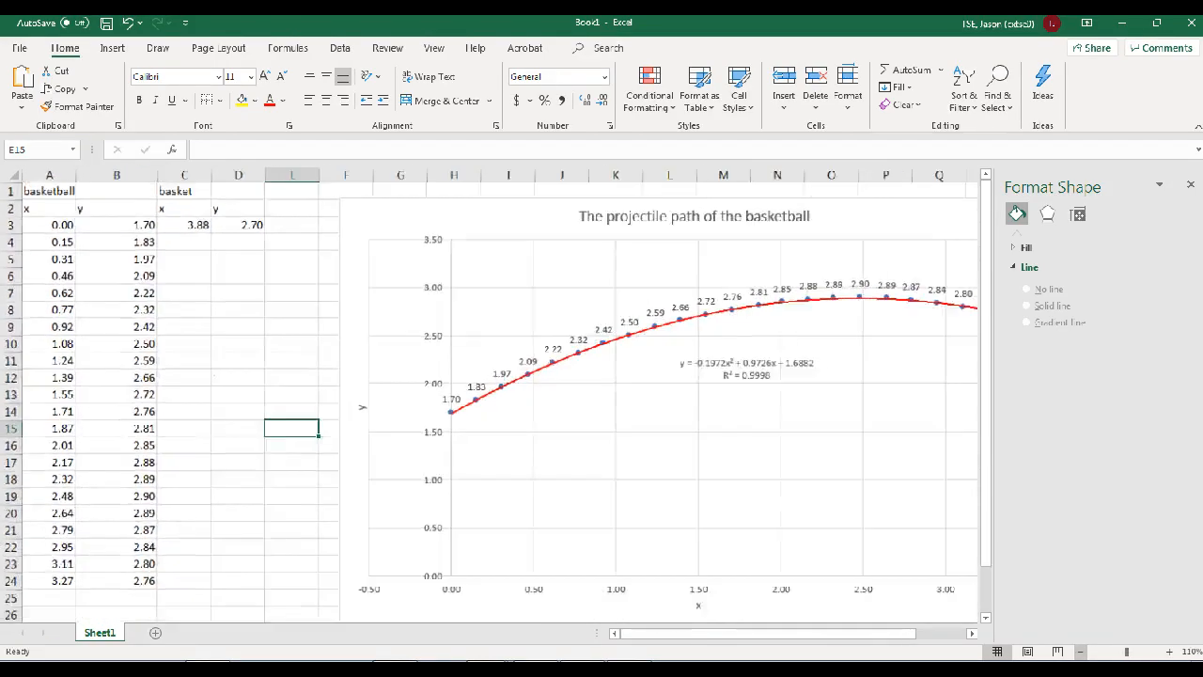
pyautogui.click(1081, 651)
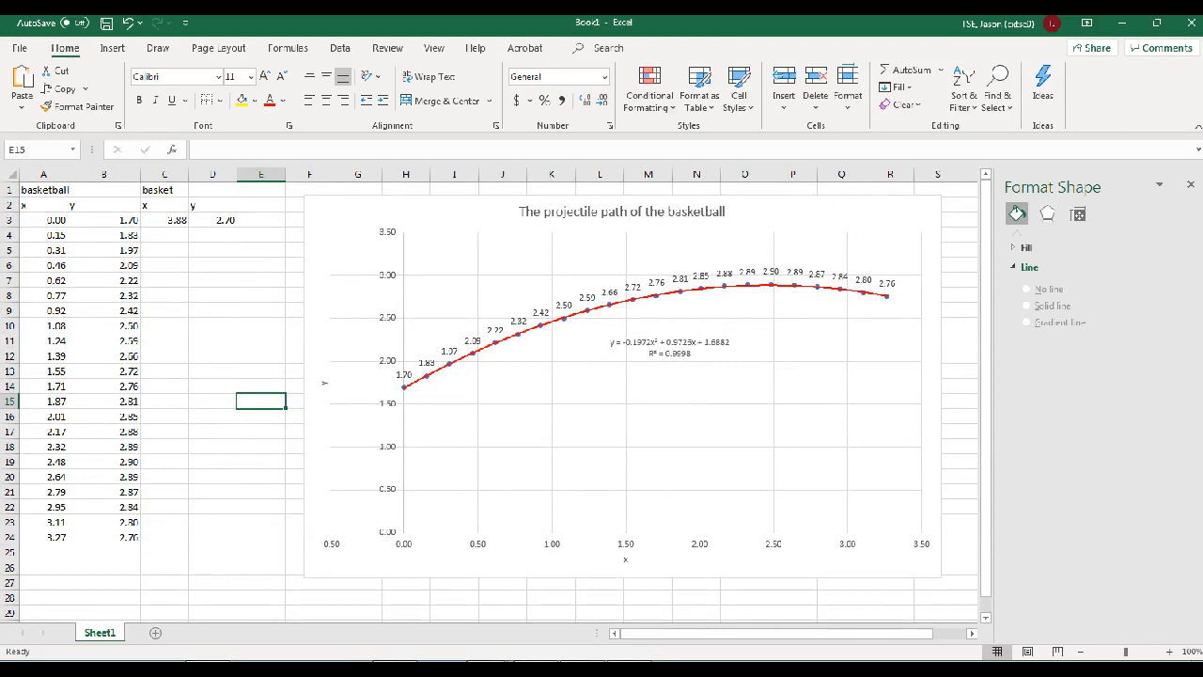
# Select the equation text in the trendline label on the chart
pyautogui.click(669, 348)
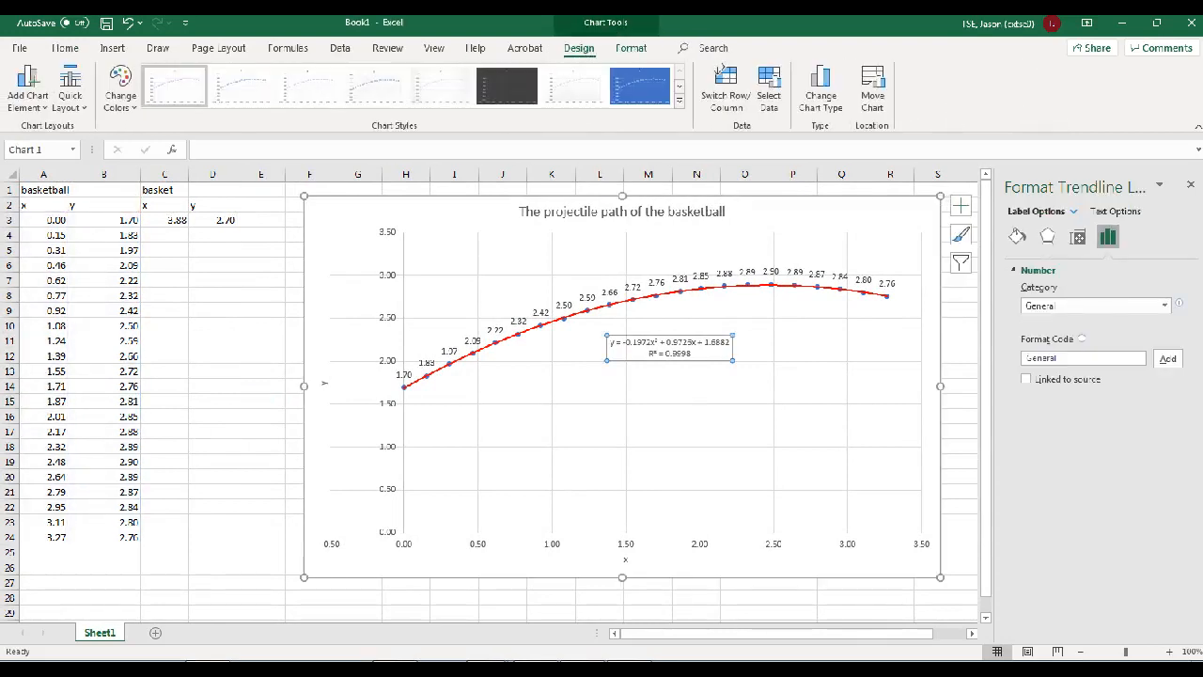
pyautogui.moveTo(730, 342); pyautogui.dragTo(610, 341)
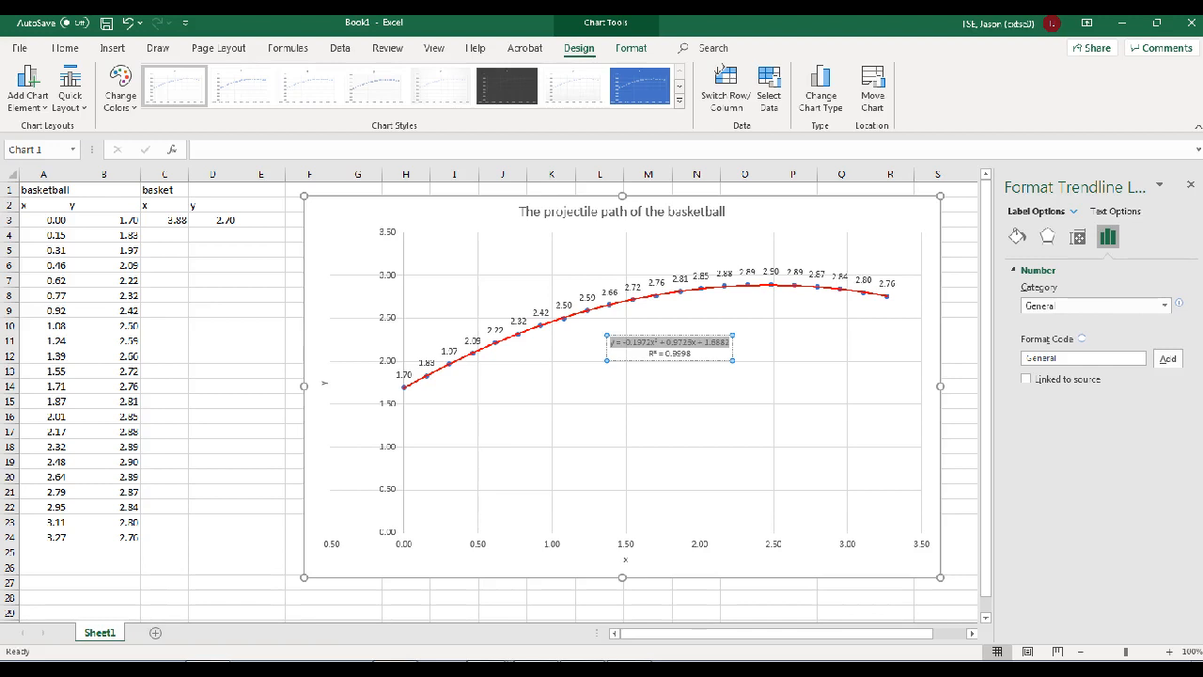
pyautogui.click(212, 507)
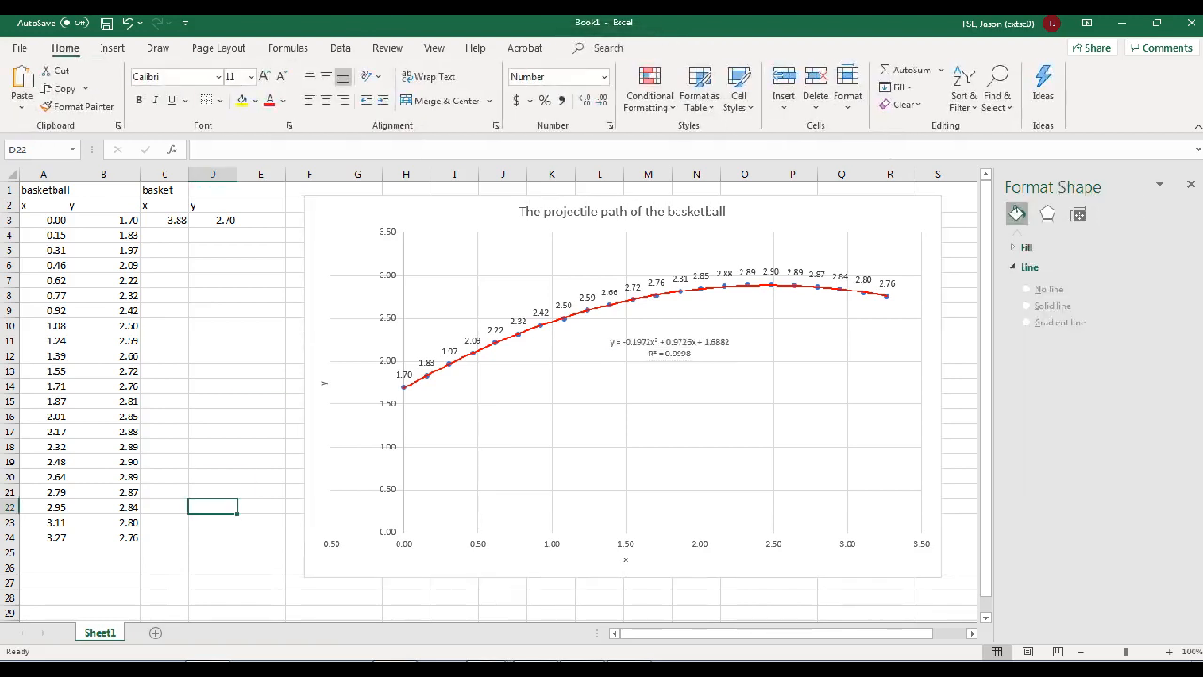
pyautogui.click(213, 583)
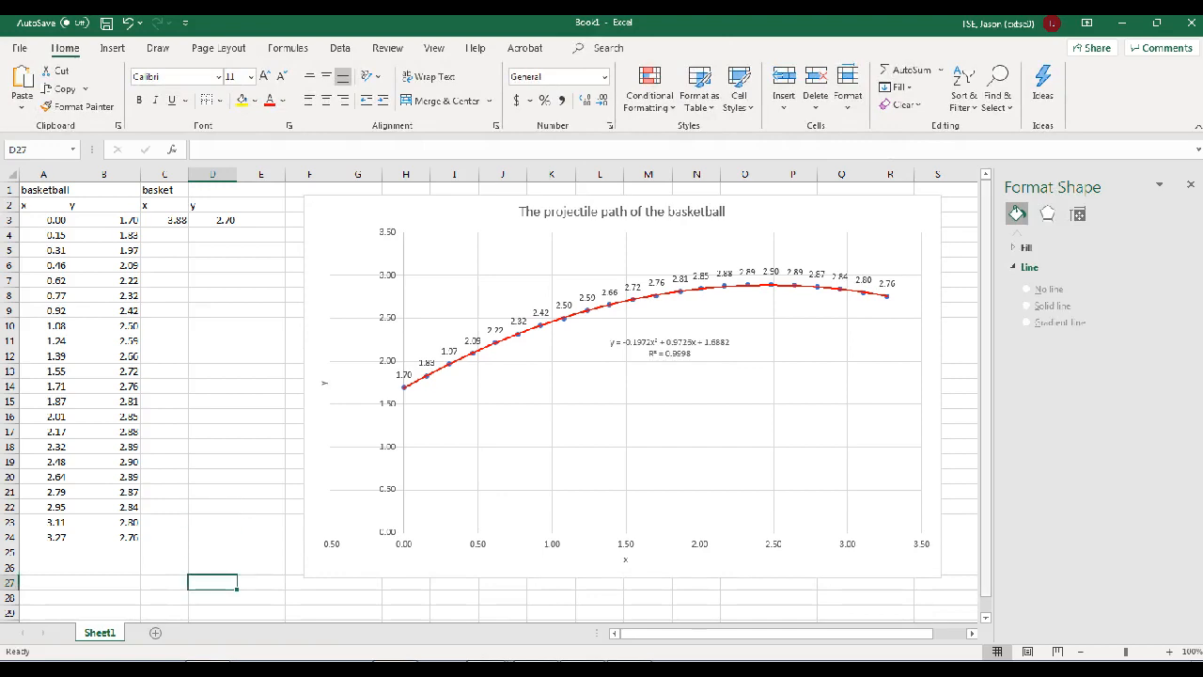
# Enter the heading "Prediction on whether the basketball will fall into the basket" in cell A26 and shift the chart slightly right to clear it
pyautogui.moveTo(985, 499); pyautogui.dragTo(986, 510)
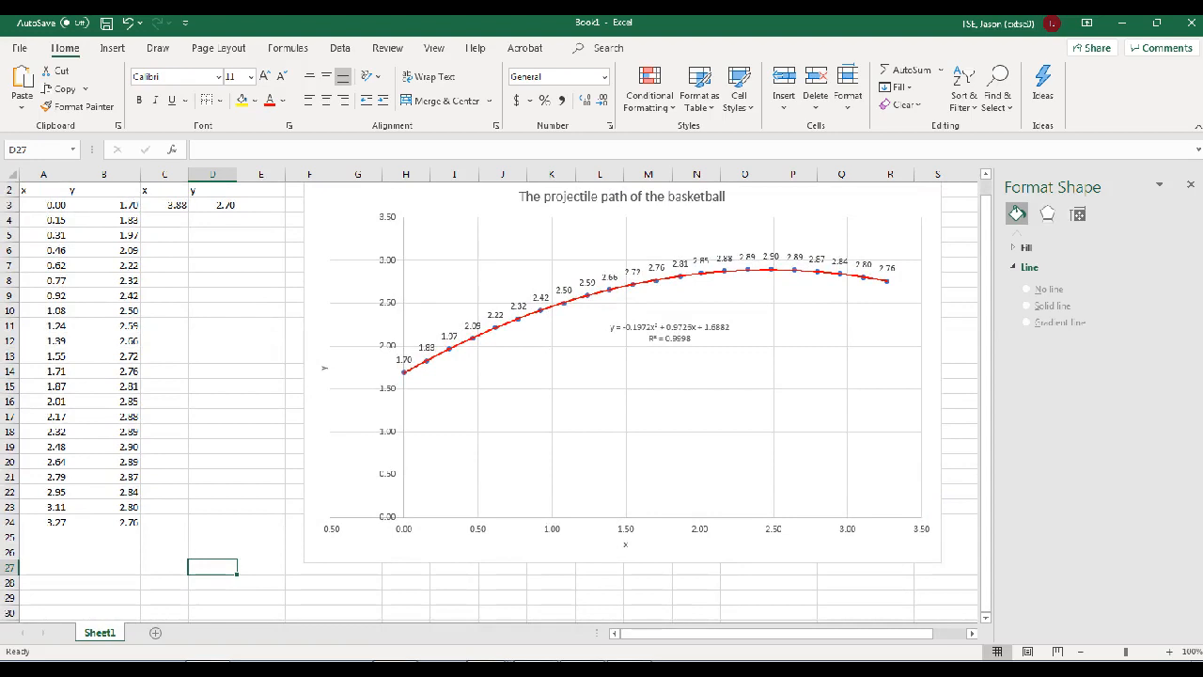
pyautogui.doubleClick(43, 553)
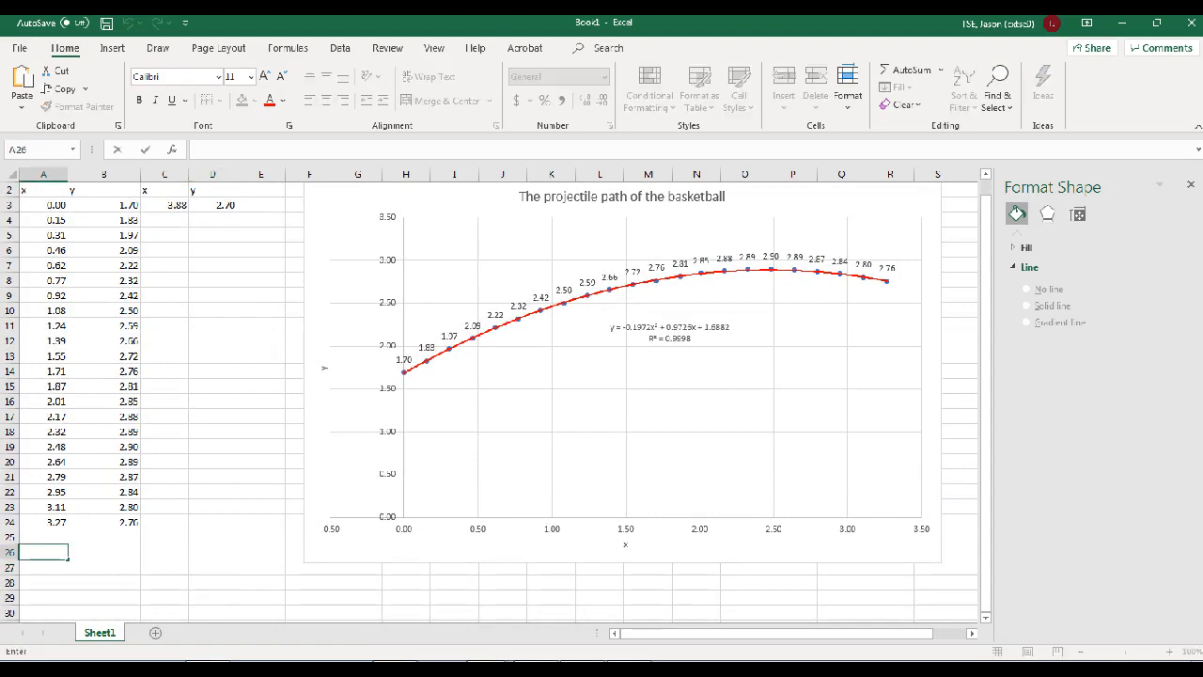
pyautogui.write('Prediction on whet')
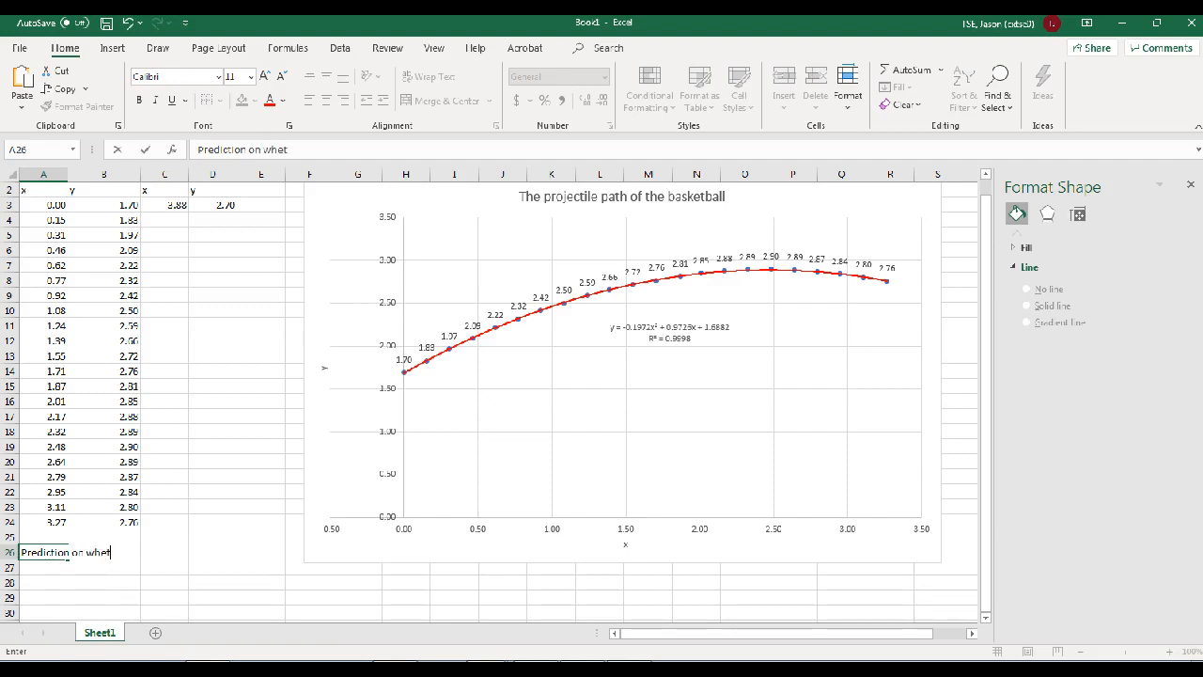
pyautogui.write('her the basketball ')
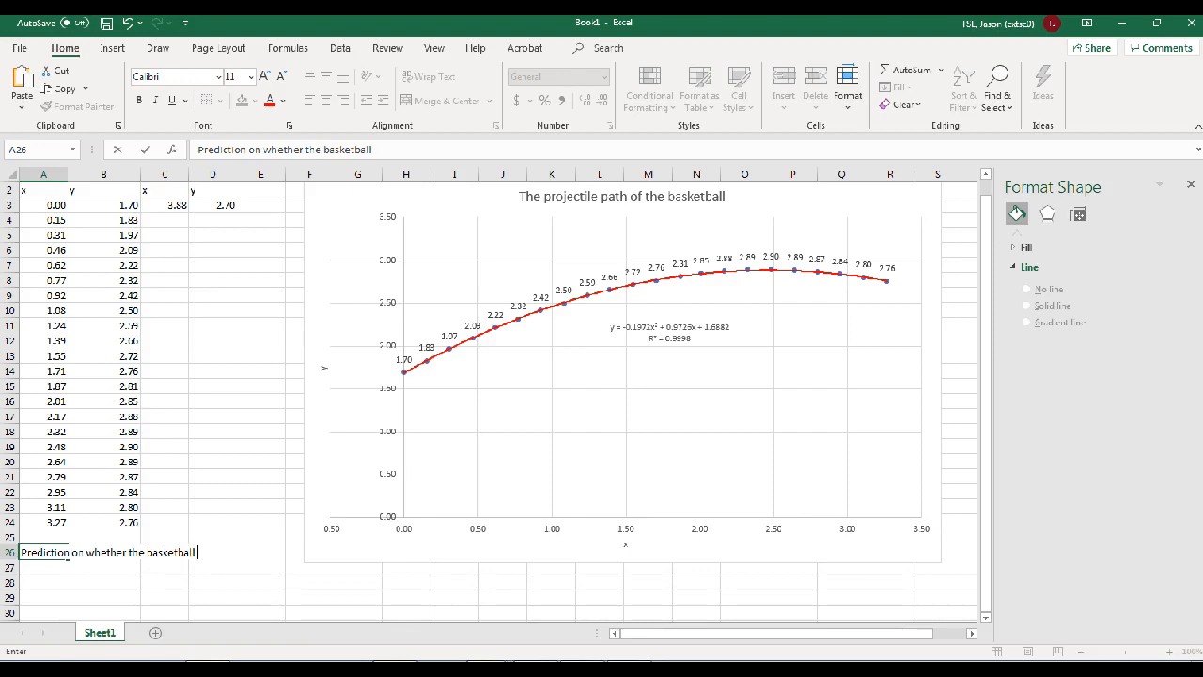
pyautogui.write('will fall into the basket')
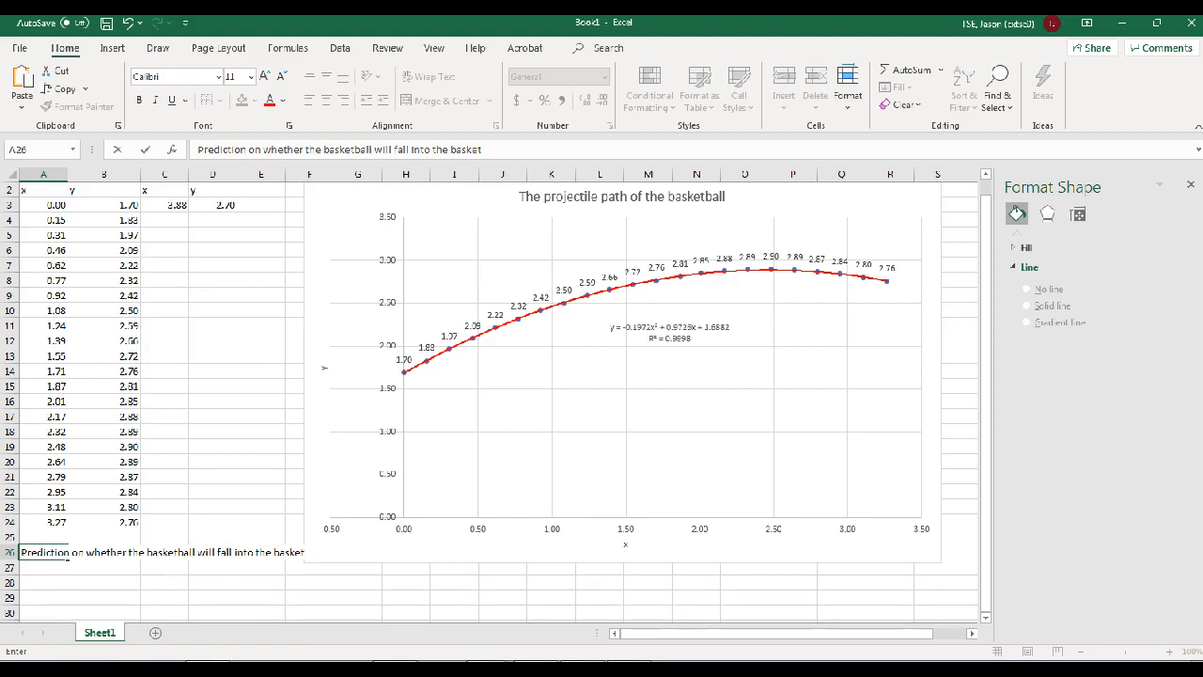
pyautogui.moveTo(493, 403); pyautogui.dragTo(515, 402)
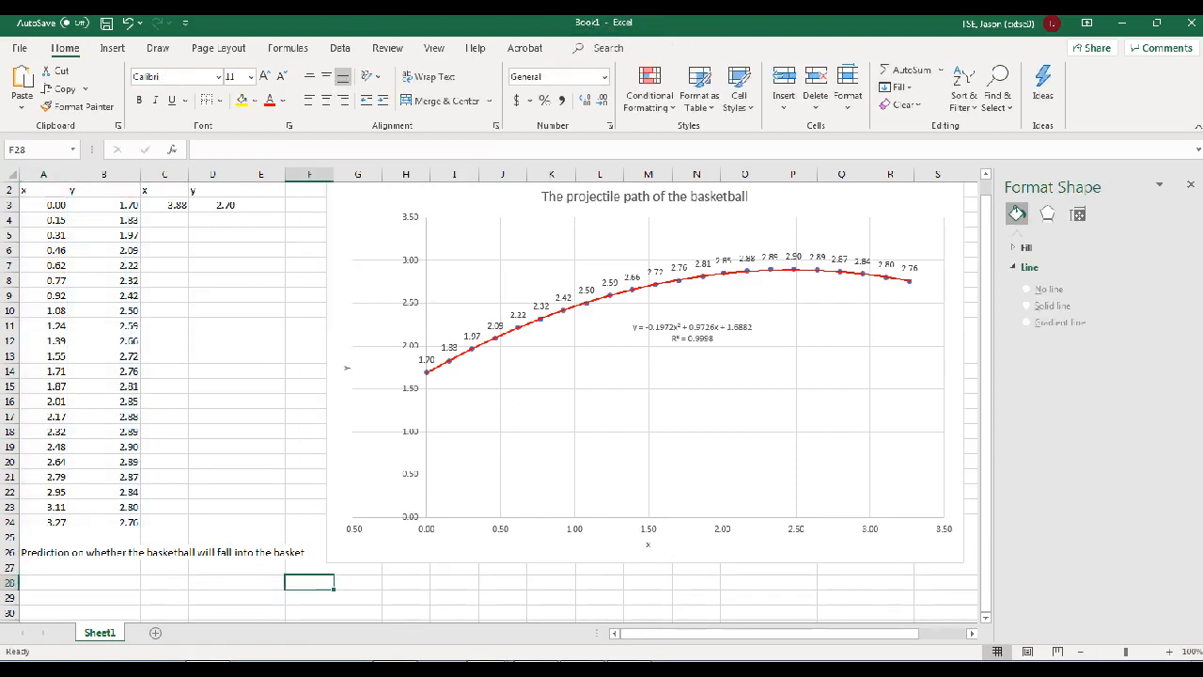
# Label cells A27 and B27 below the prediction heading as x and y
pyautogui.doubleClick(43, 568)
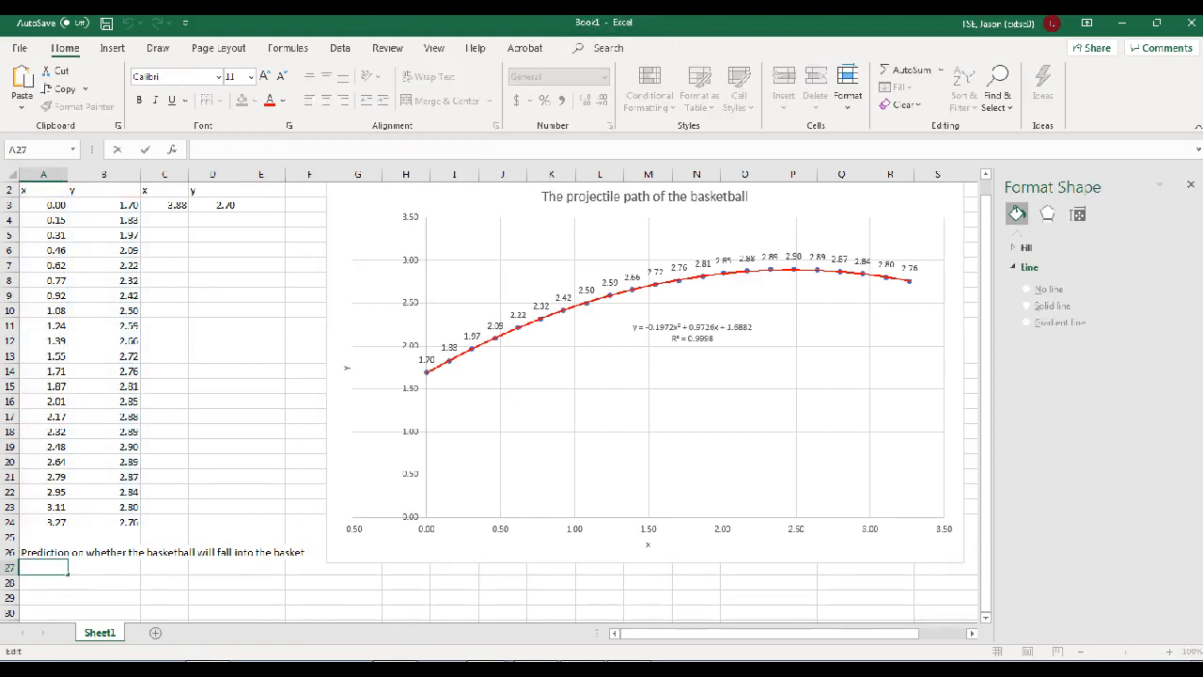
pyautogui.write('x')
pyautogui.press('Tab')
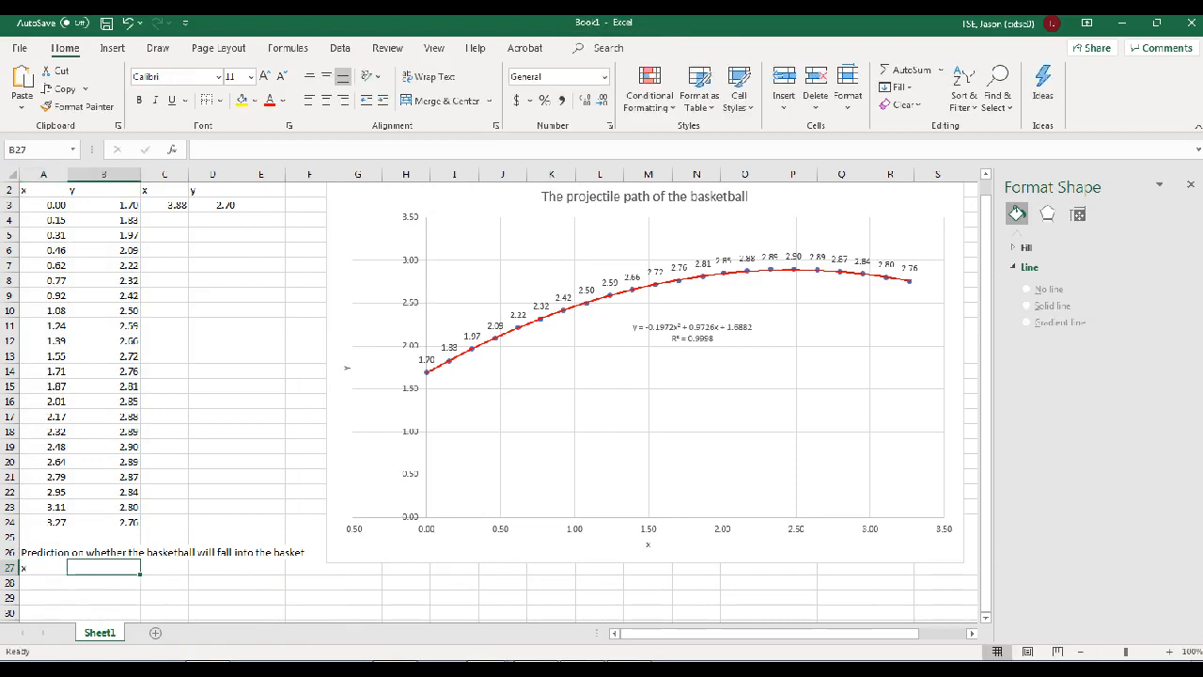
pyautogui.write('y')
pyautogui.press('Return')
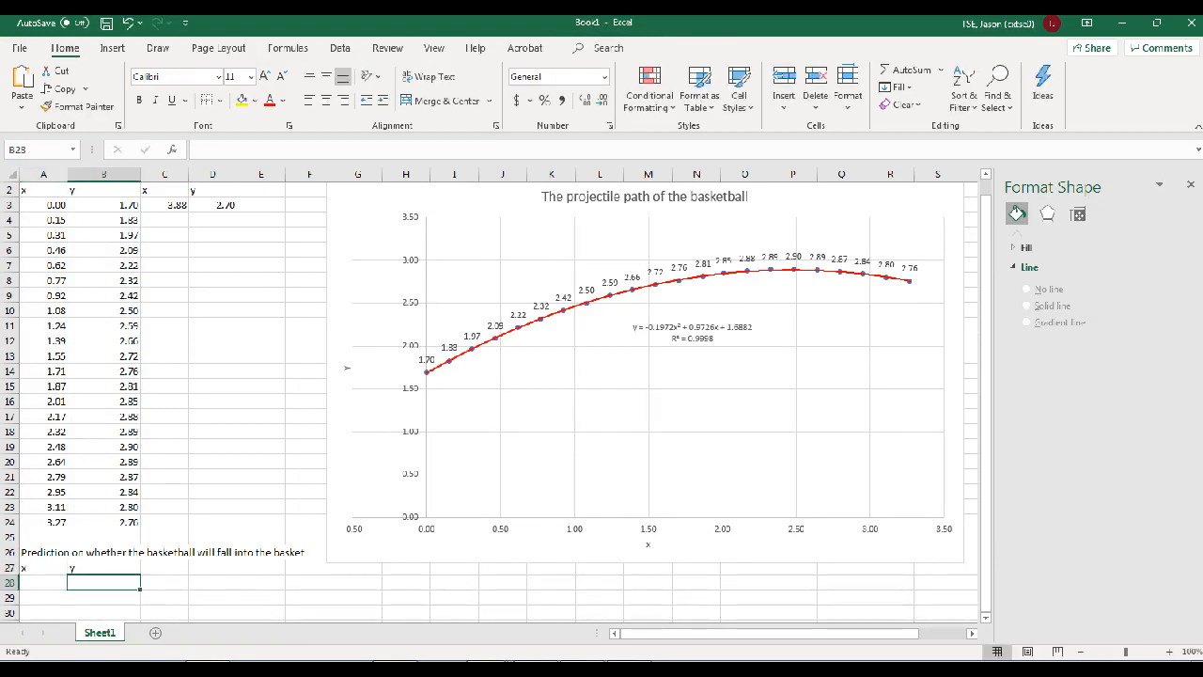
# Enter the basket's x coordinate, 3.88, in cell A28 under the x label
pyautogui.click(165, 205)
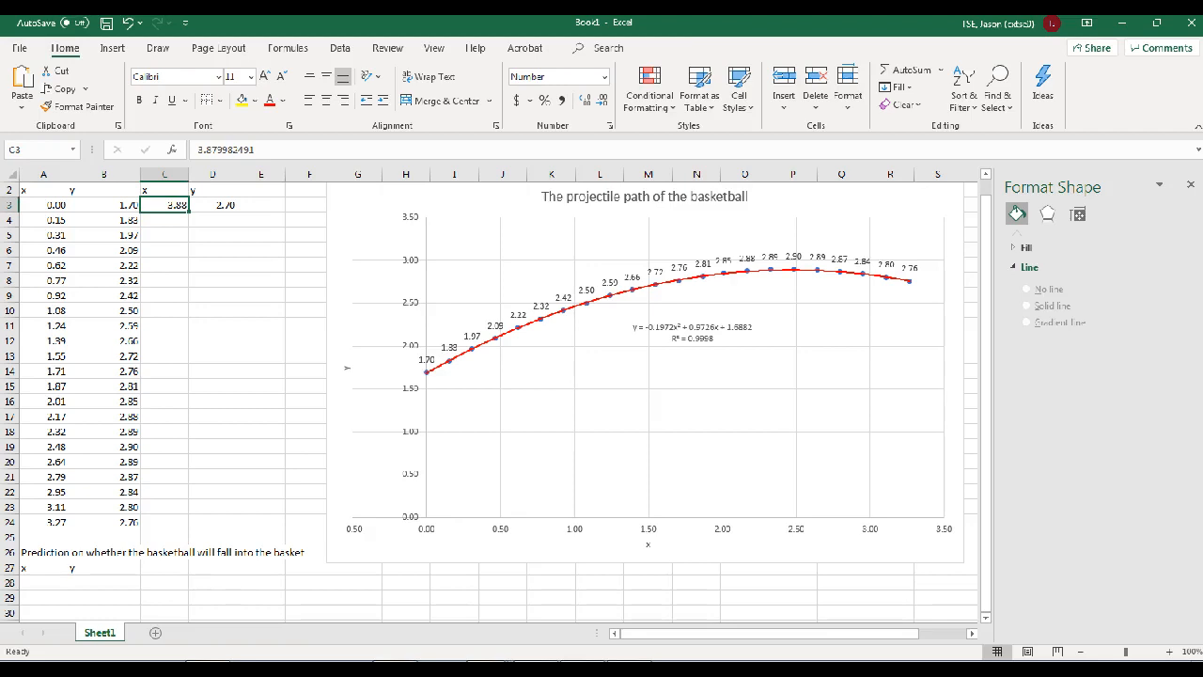
pyautogui.doubleClick(43, 583)
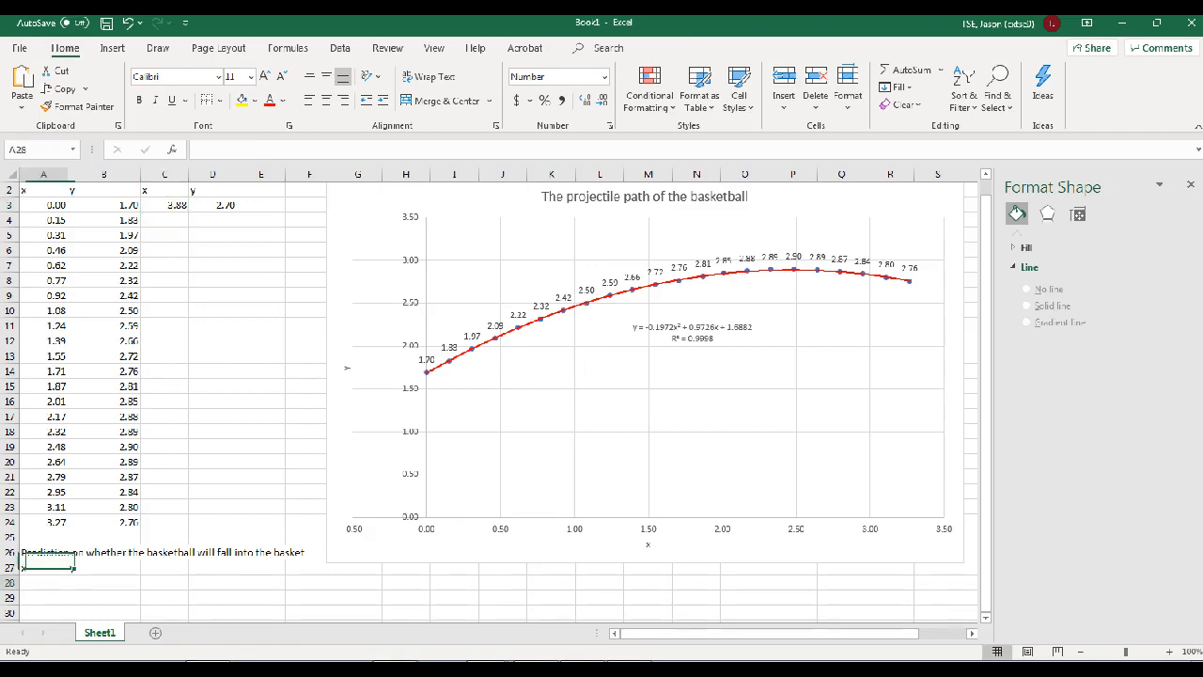
pyautogui.write('3.88')
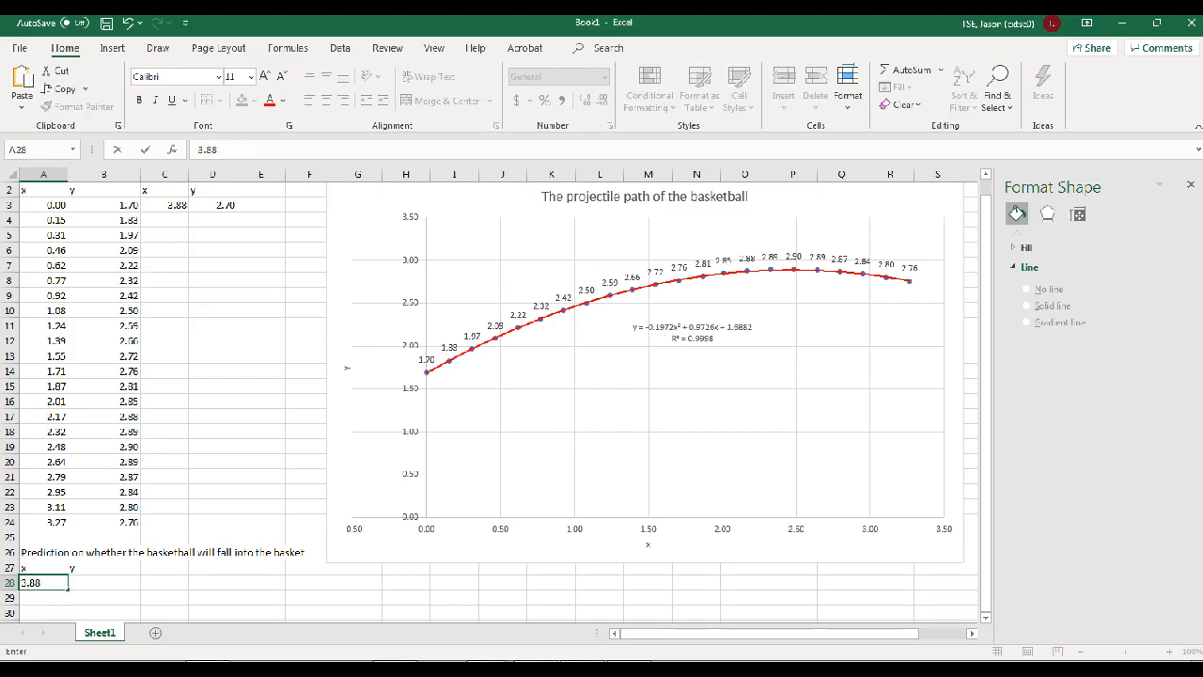
pyautogui.press('Tab')
# Start a formula in cell B28 and insert the trendline equation text "y = -0.1972x2 + 0.9726x + 1.6882" after the equals sign
pyautogui.doubleClick(104, 582)
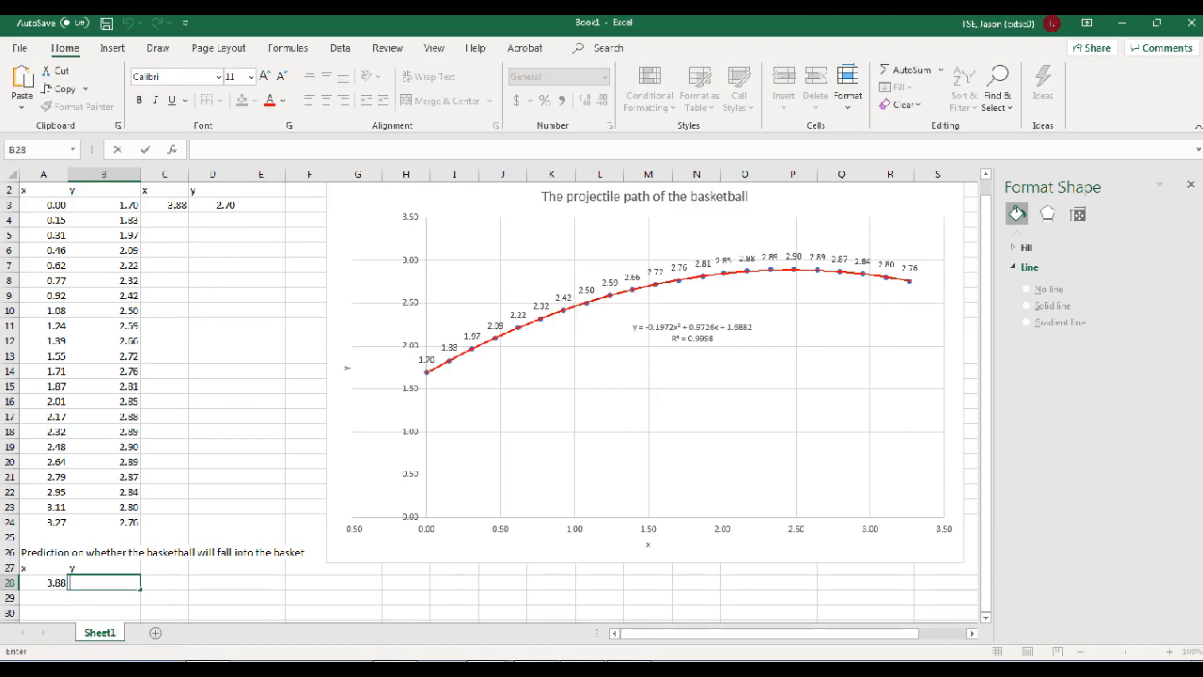
pyautogui.press('Escape')
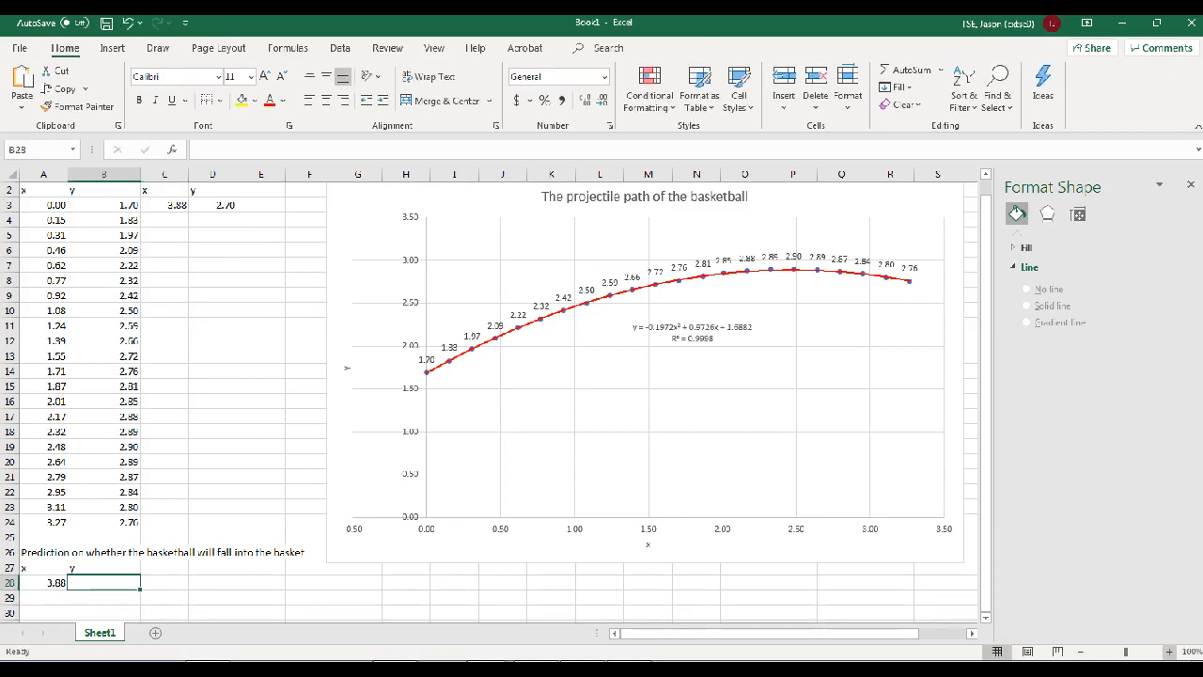
pyautogui.click(1170, 652)
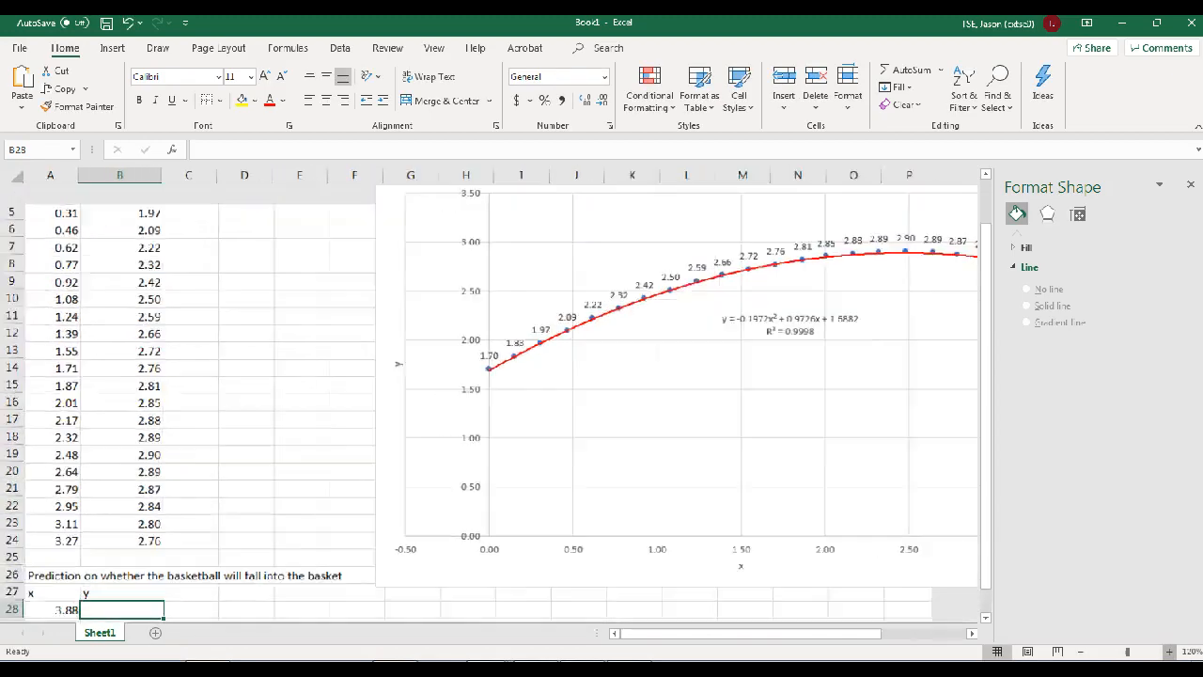
pyautogui.click(1169, 651)
pyautogui.click(1170, 652)
pyautogui.click(1170, 652)
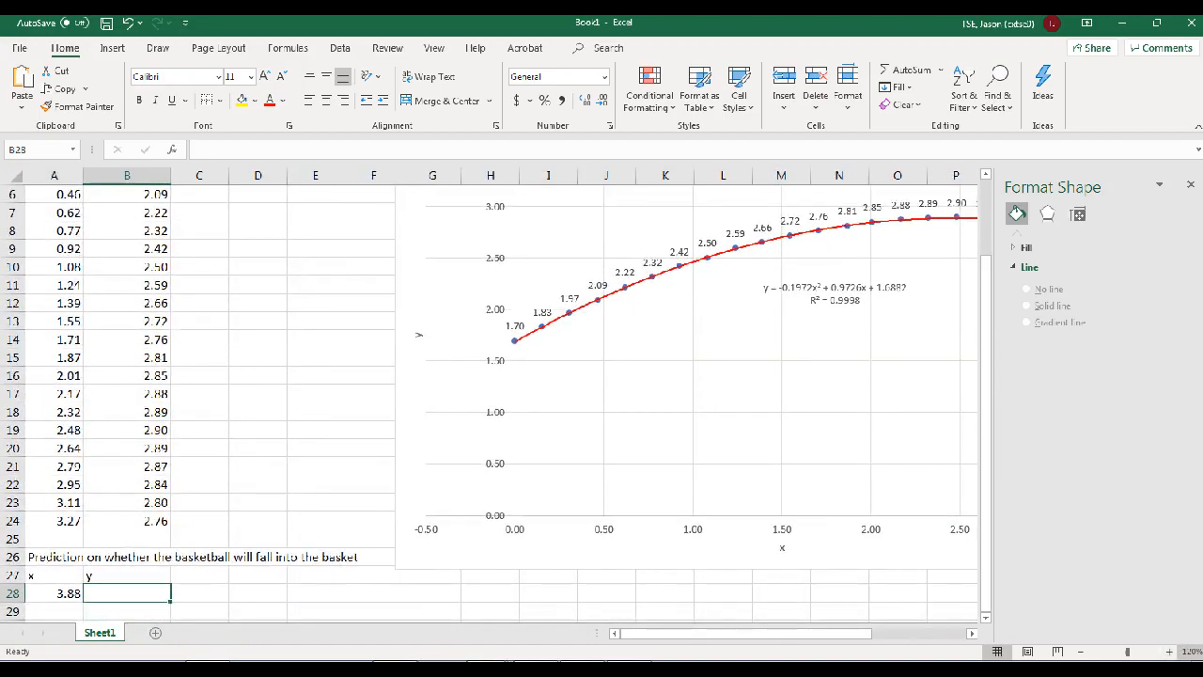
pyautogui.click(1170, 651)
pyautogui.click(1169, 652)
pyautogui.click(1169, 651)
pyautogui.click(1169, 652)
pyautogui.click(1170, 651)
pyautogui.click(1170, 652)
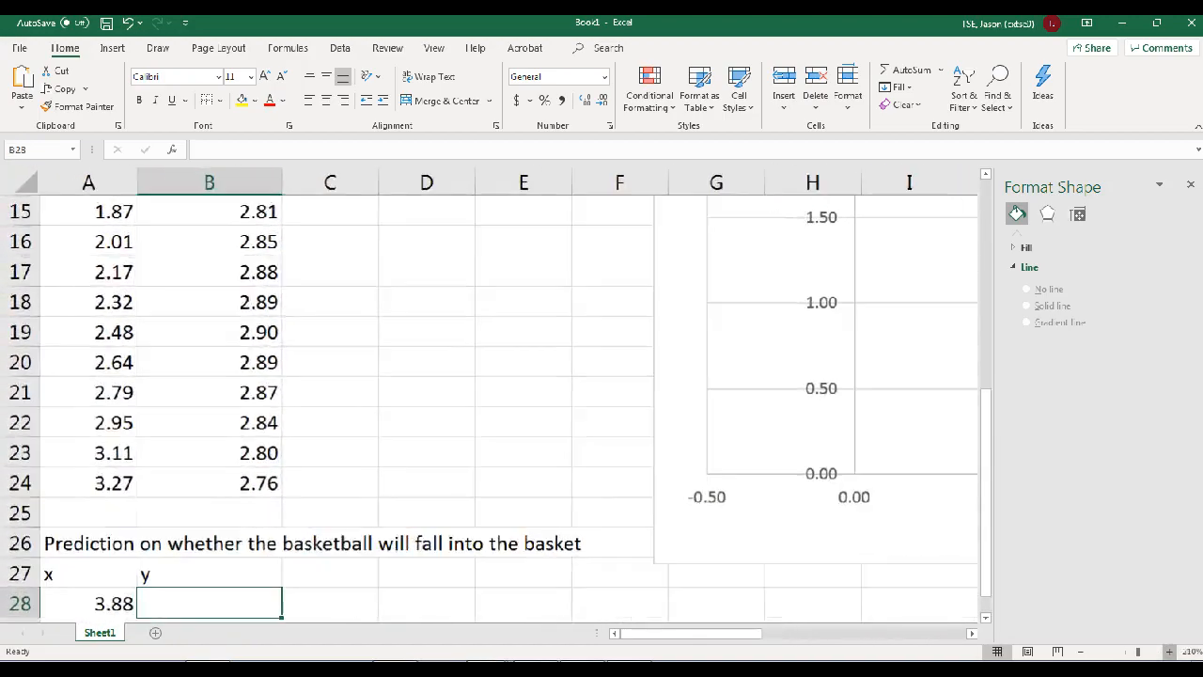
pyautogui.click(1170, 652)
pyautogui.click(1169, 652)
pyautogui.scroll(-1, 489, 394)
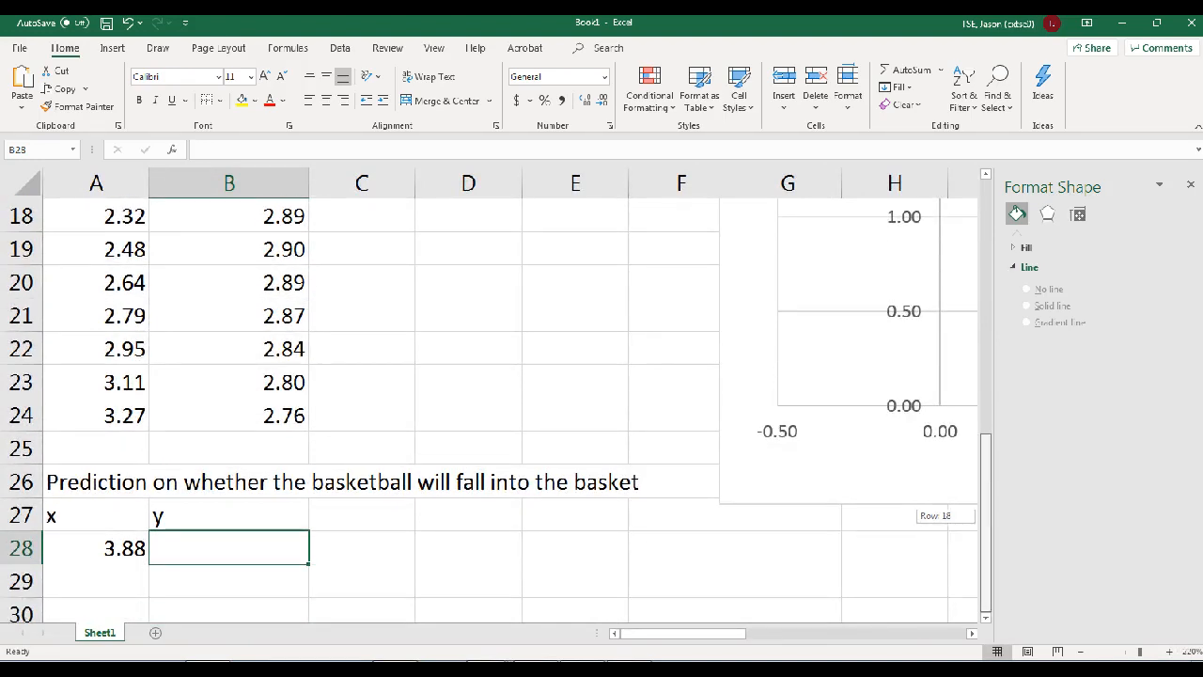
pyautogui.write('=')
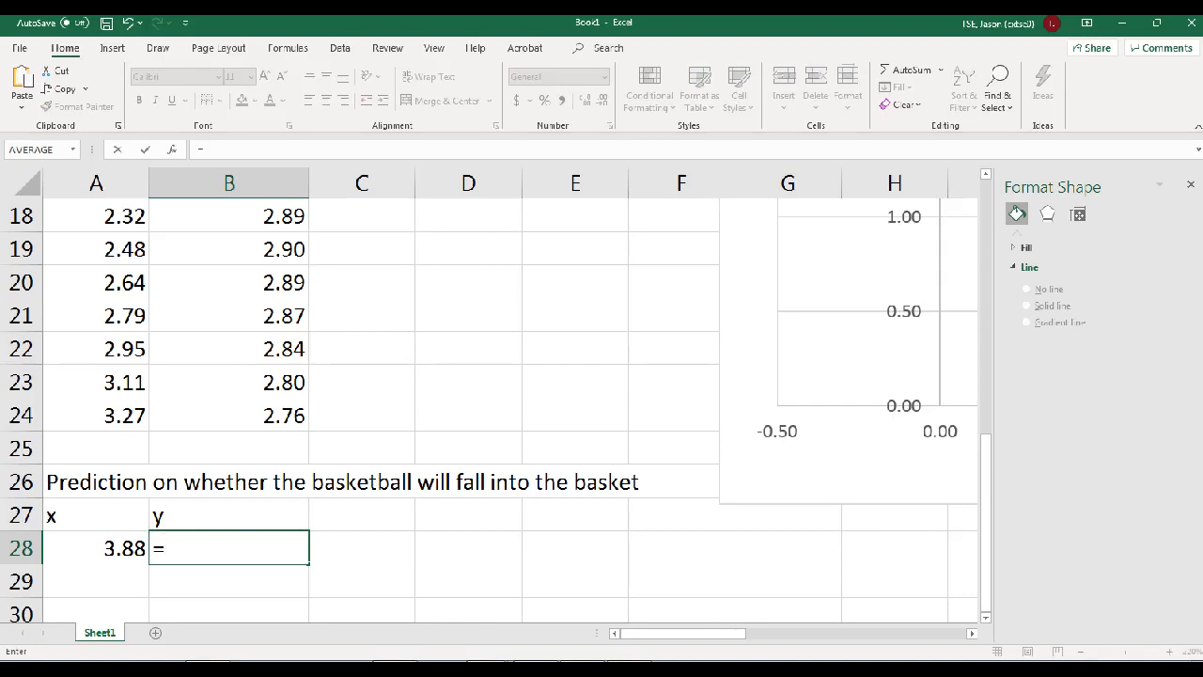
pyautogui.press('F2')
pyautogui.write('y = -0.1972x2 + 0.9726x + 1.6882')
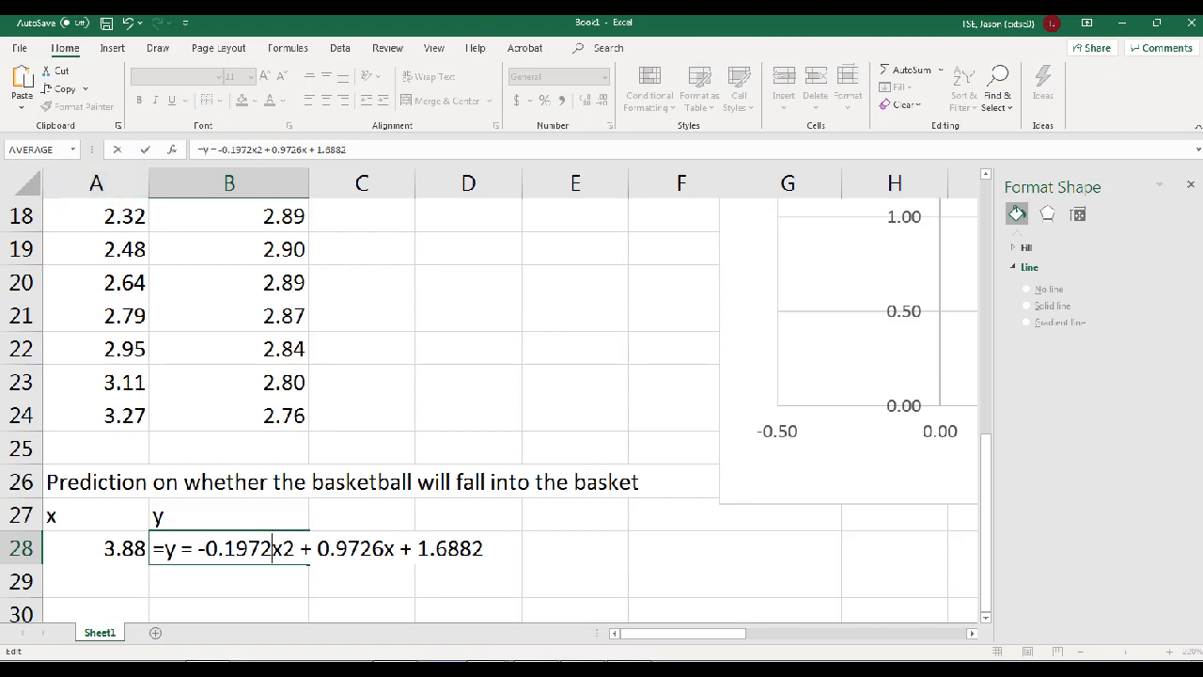
# Replace the x in the formula's -0.1972x2 term with the cell reference (A28)
pyautogui.press('Delete')
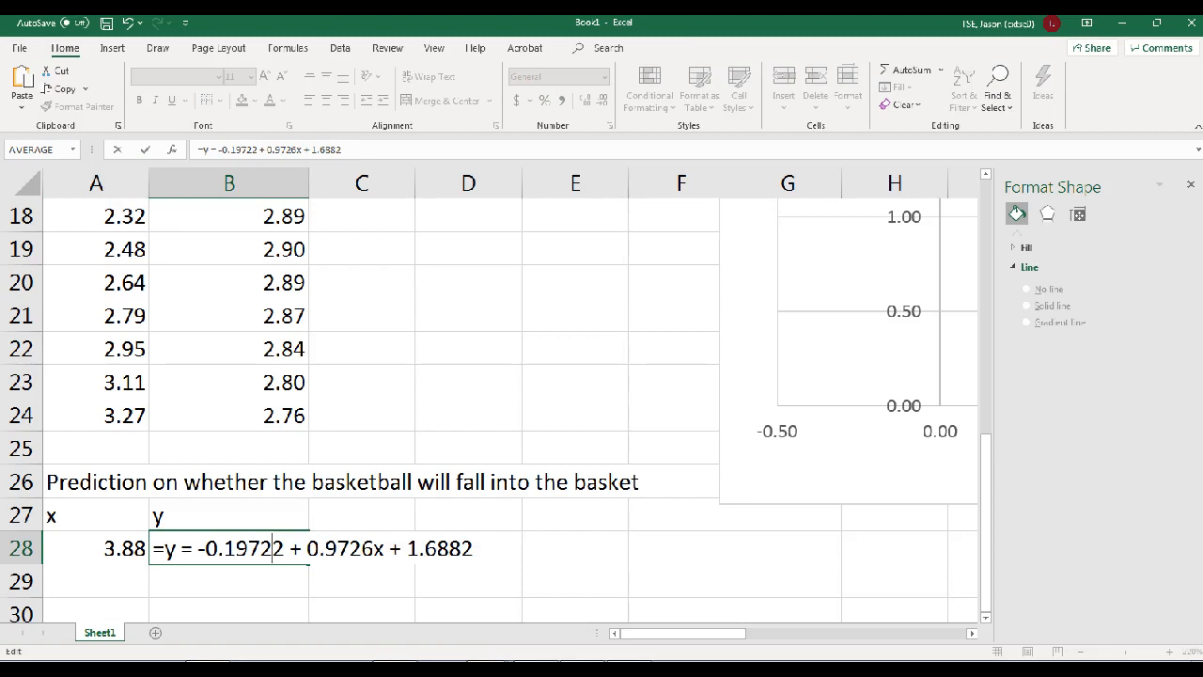
pyautogui.write('(')
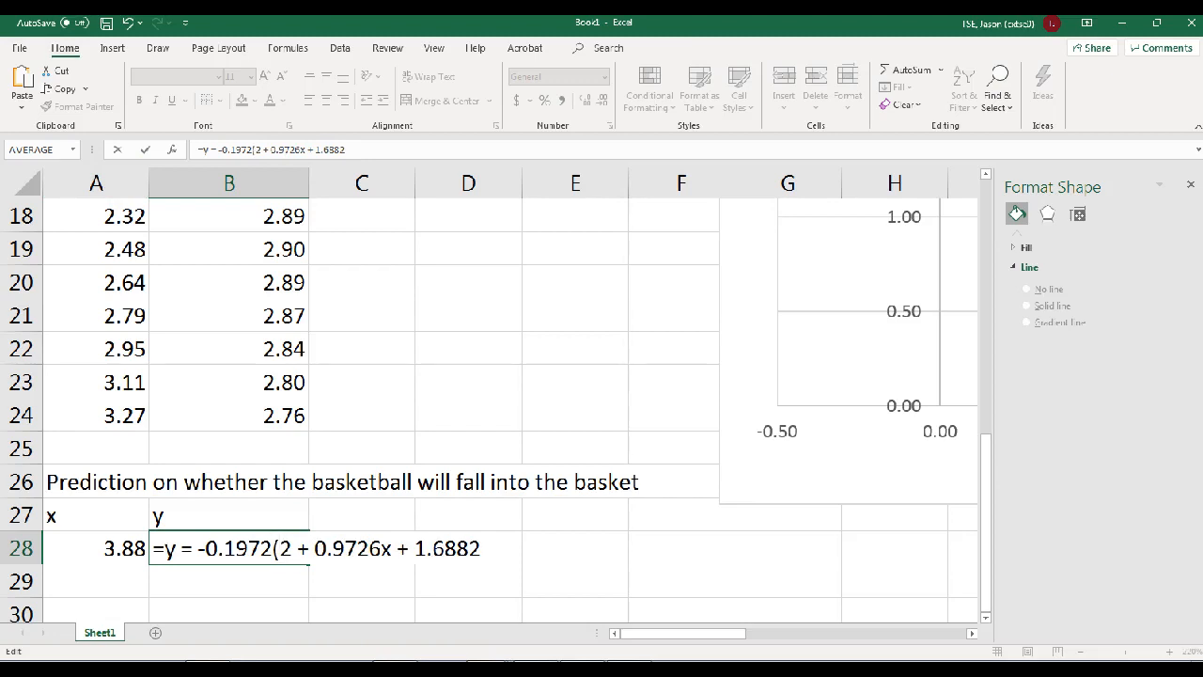
pyautogui.write('A')
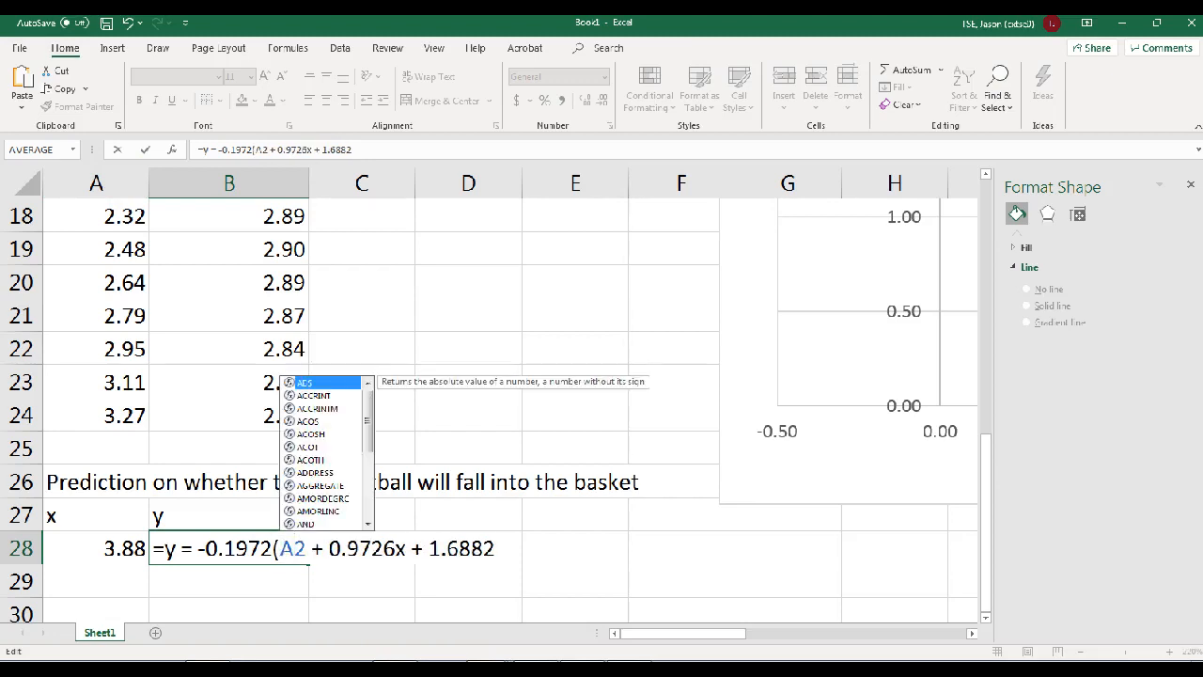
pyautogui.write('28)')
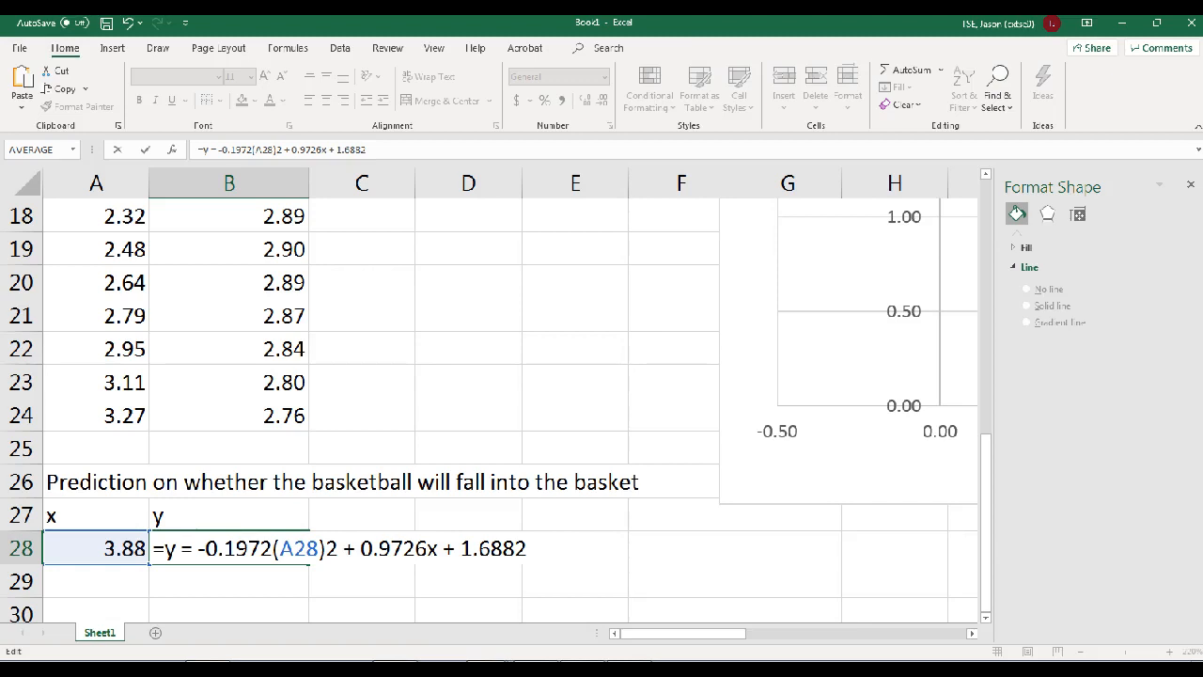
# Add the power operator before the exponent 2 and a multiplication sign after -0.1972, making the first term -0.1972*(A28)^2
pyautogui.write('^')
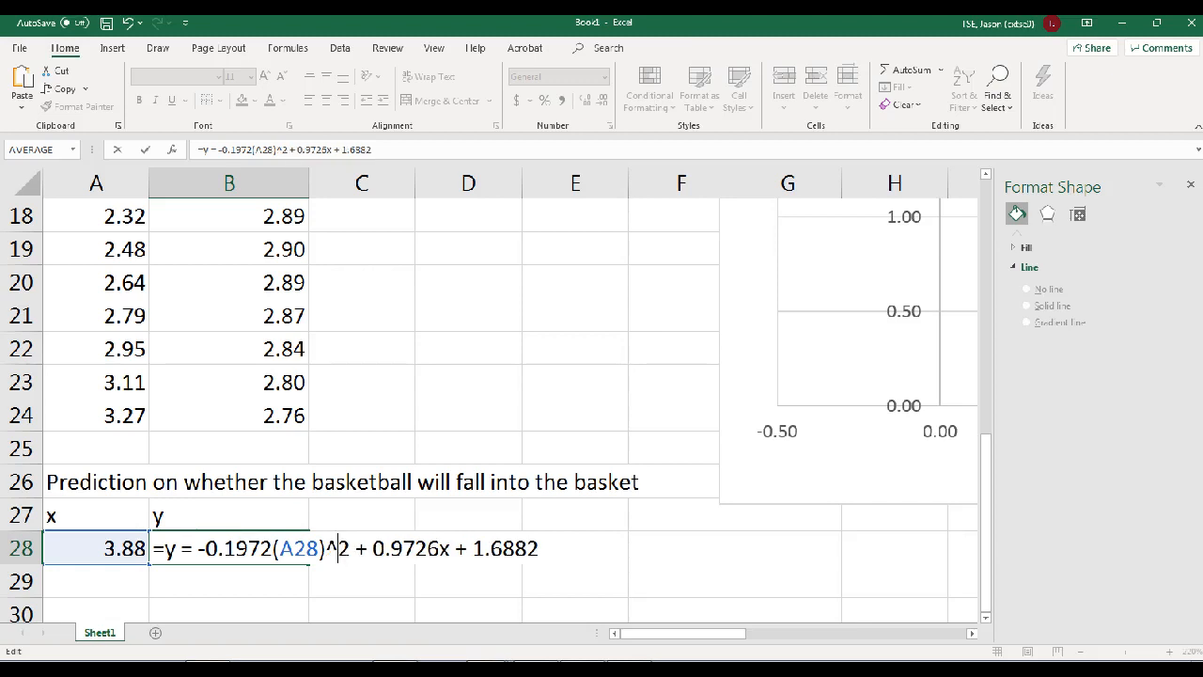
pyautogui.press('Left')
pyautogui.press('Left')
pyautogui.press('Left')
pyautogui.press('Left')
pyautogui.press('Left')
pyautogui.press('Left')
pyautogui.write('*')
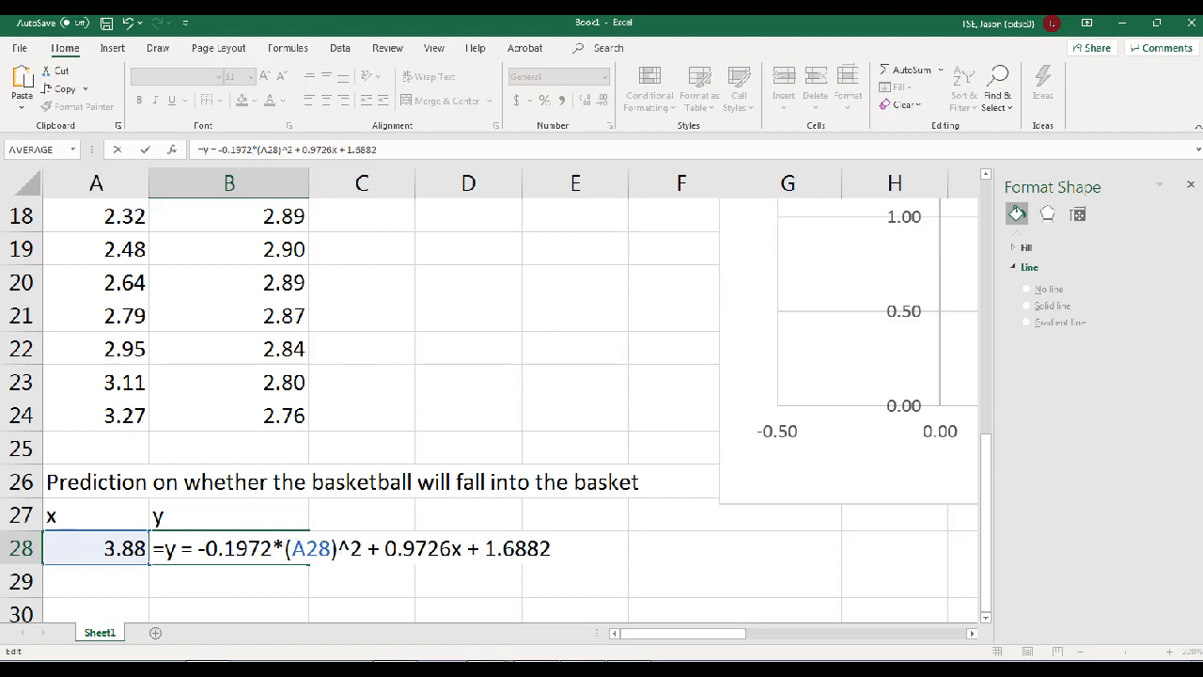
# Change the formula's 0.9726x term to 0.9726*(A28) and commit the formula in cell B28
pyautogui.click(453, 548)
pyautogui.write('*')
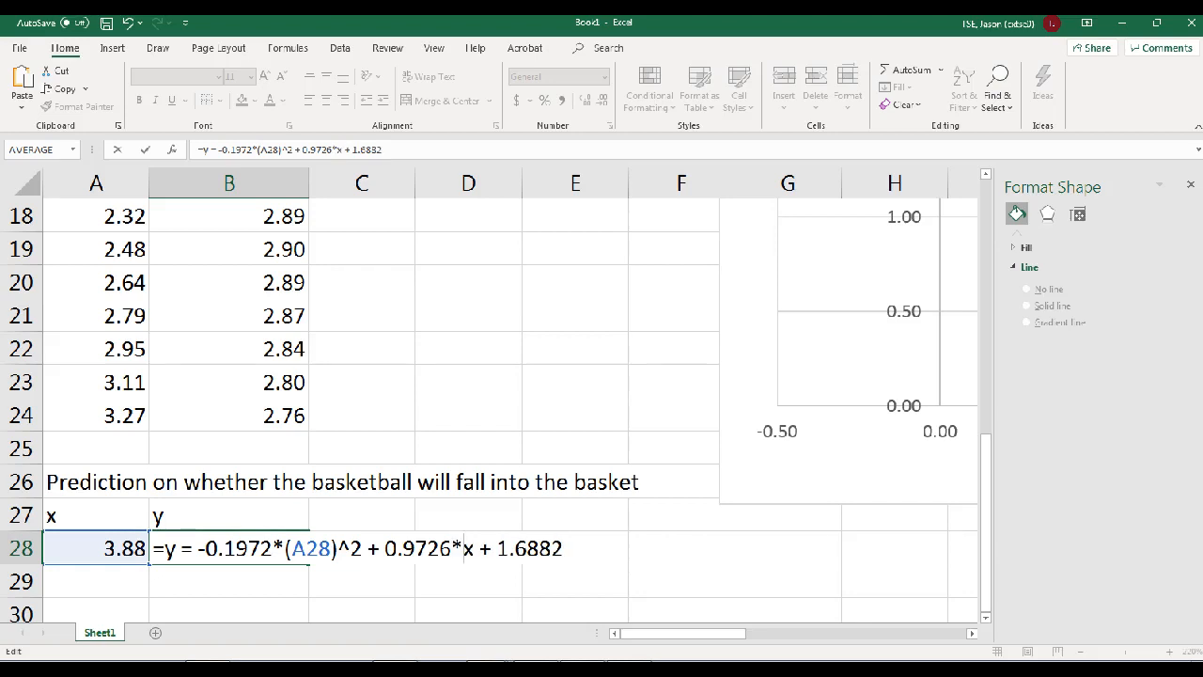
pyautogui.press('Delete')
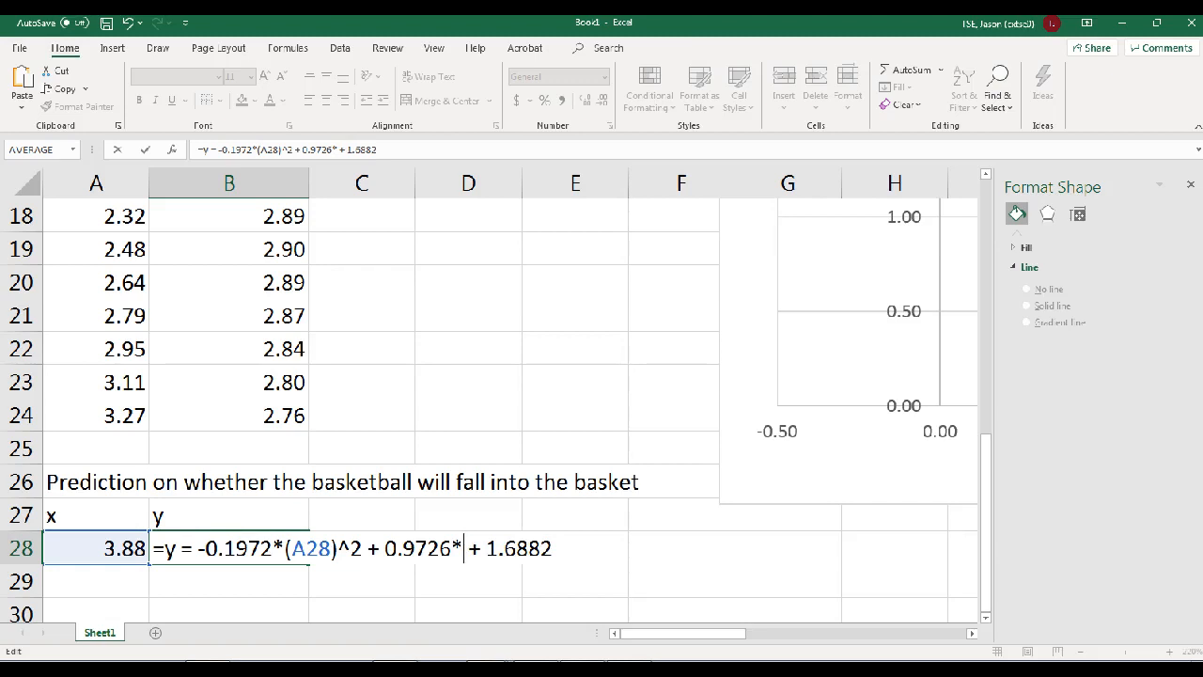
pyautogui.write('()')
pyautogui.press('Left')
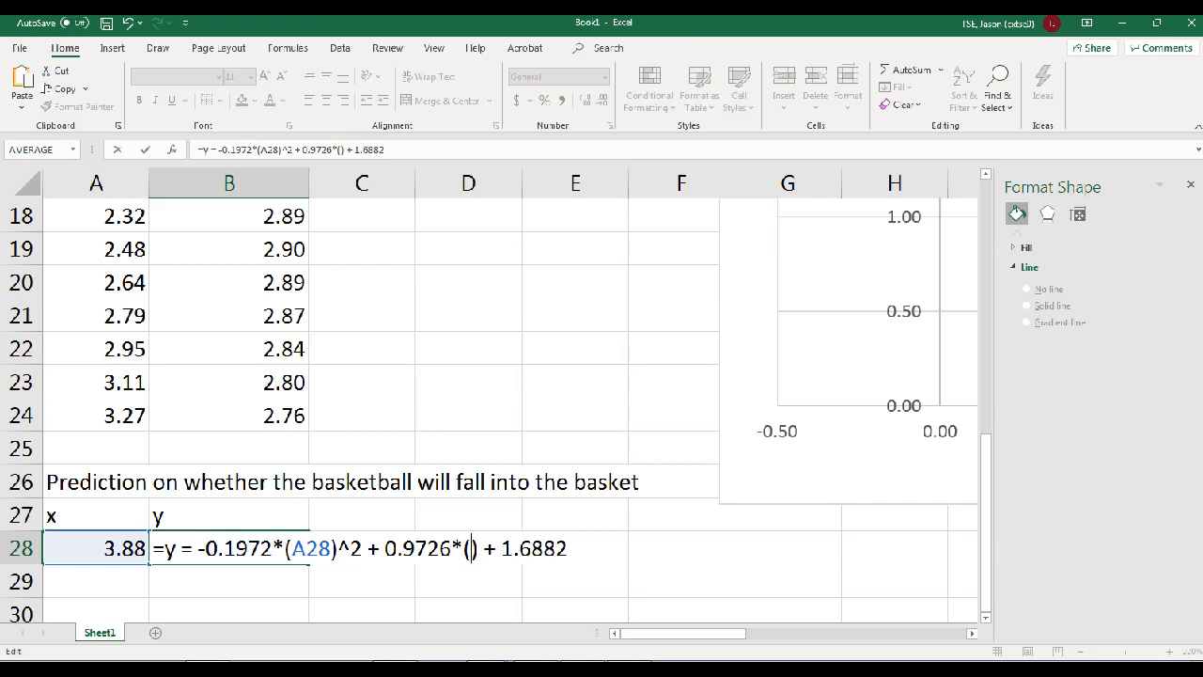
pyautogui.click(96, 548)
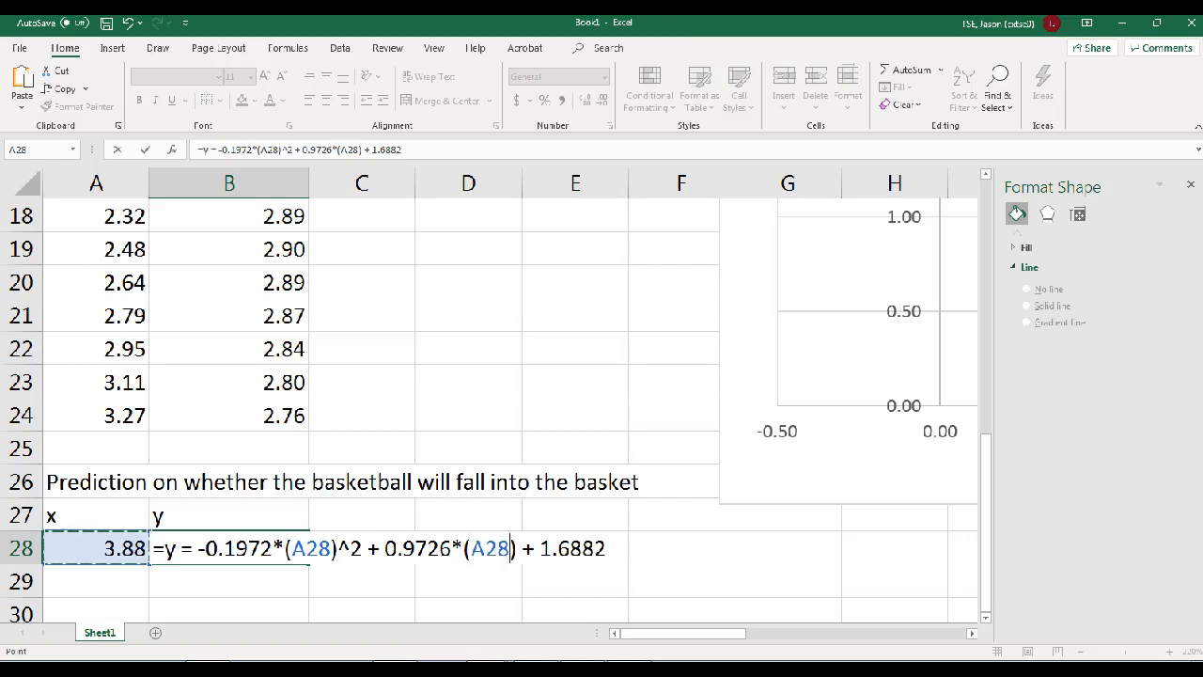
pyautogui.click(608, 548)
pyautogui.press('Return')
# Format cell B28 as a Number with 2 decimal places
pyautogui.click(228, 549)
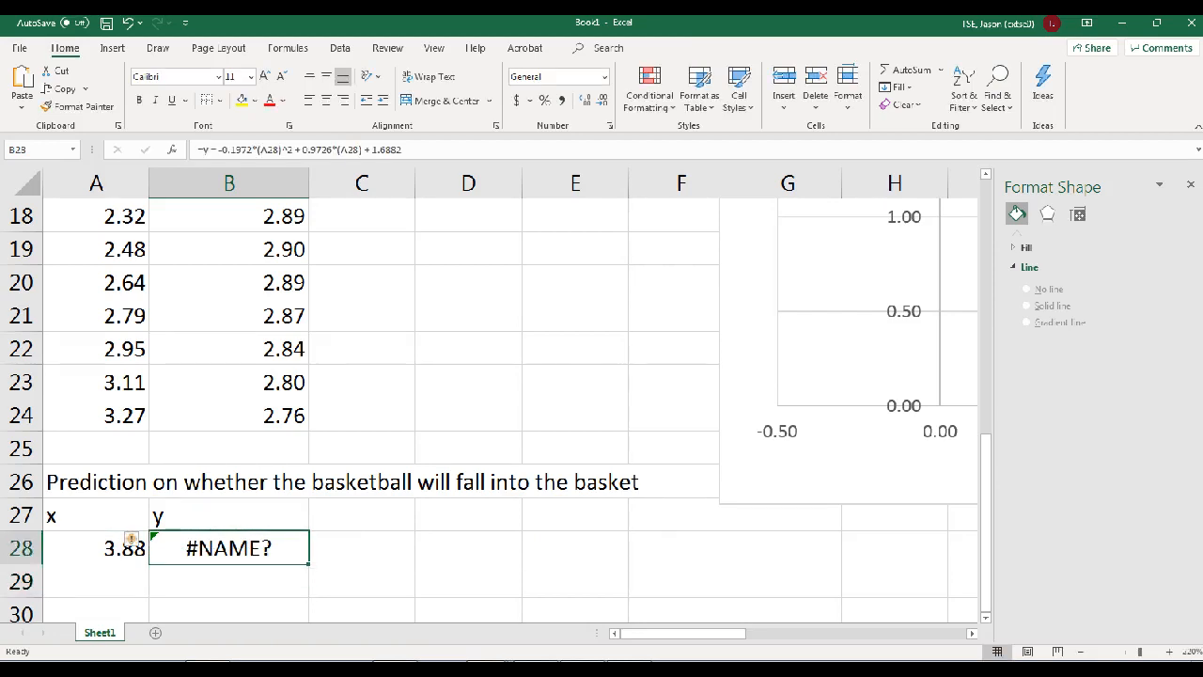
pyautogui.rightClick(255, 553)
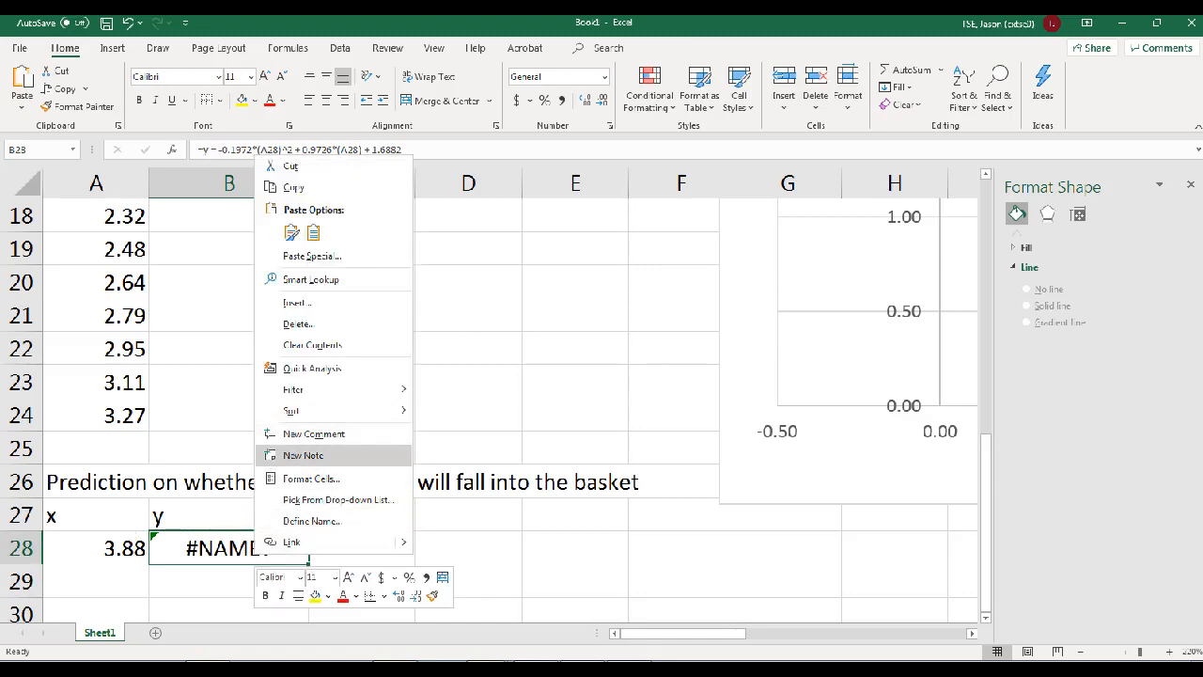
pyautogui.click(311, 479)
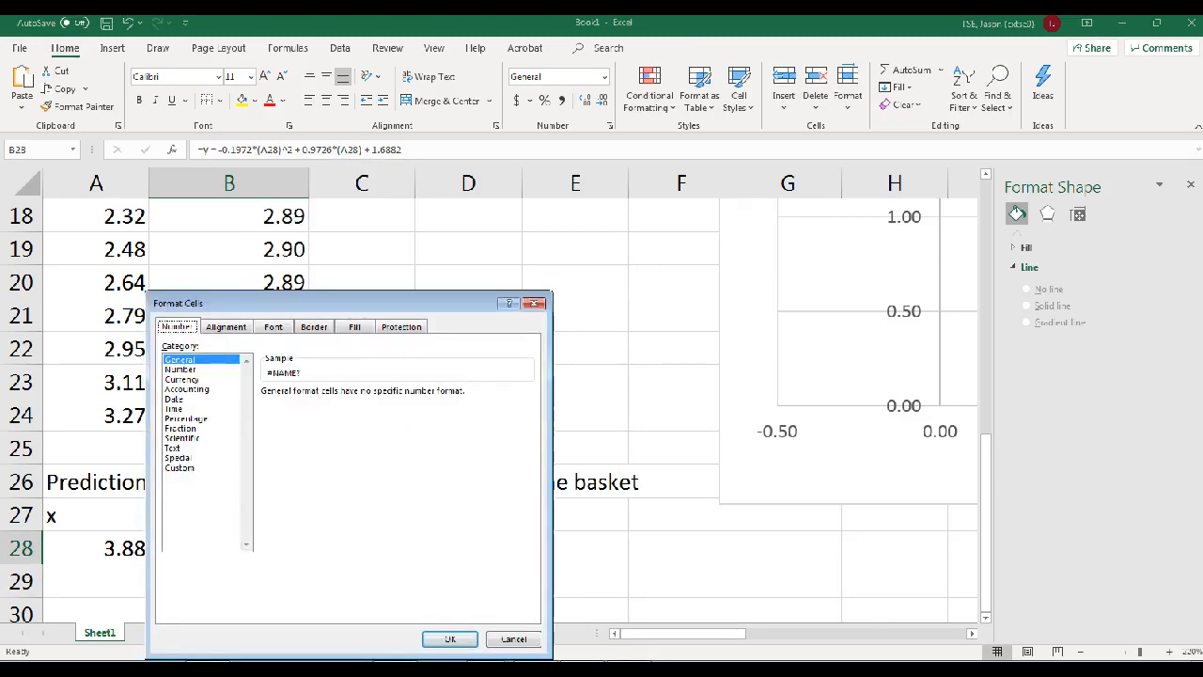
pyautogui.click(180, 370)
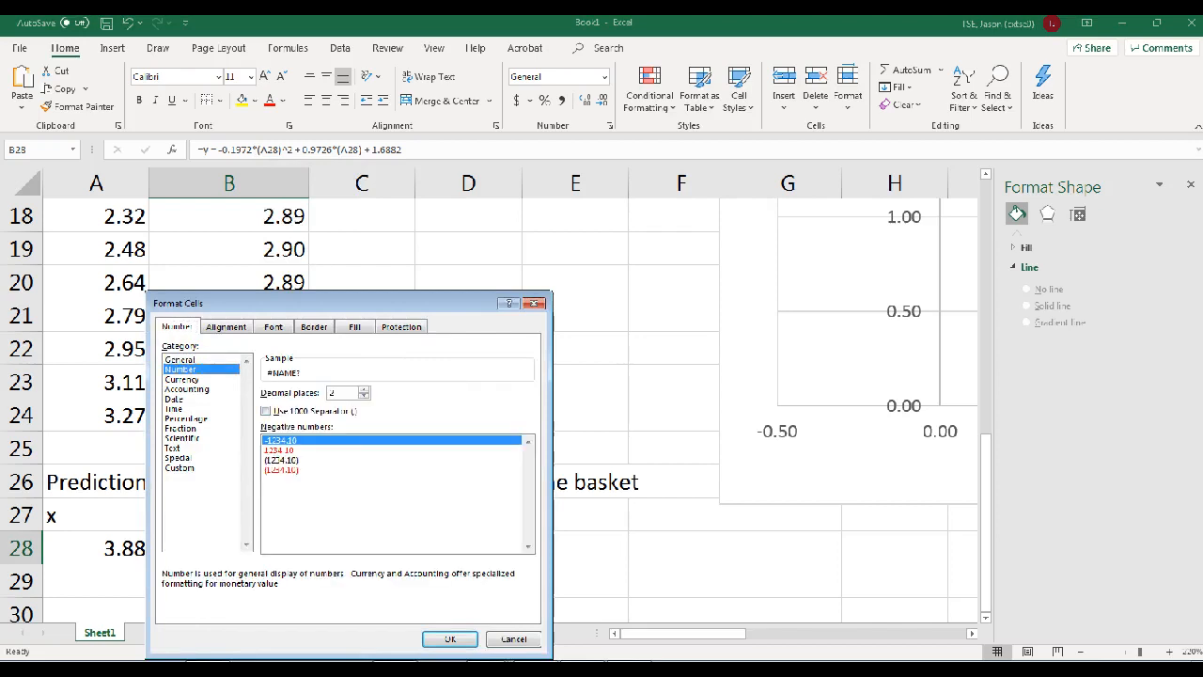
pyautogui.click(449, 639)
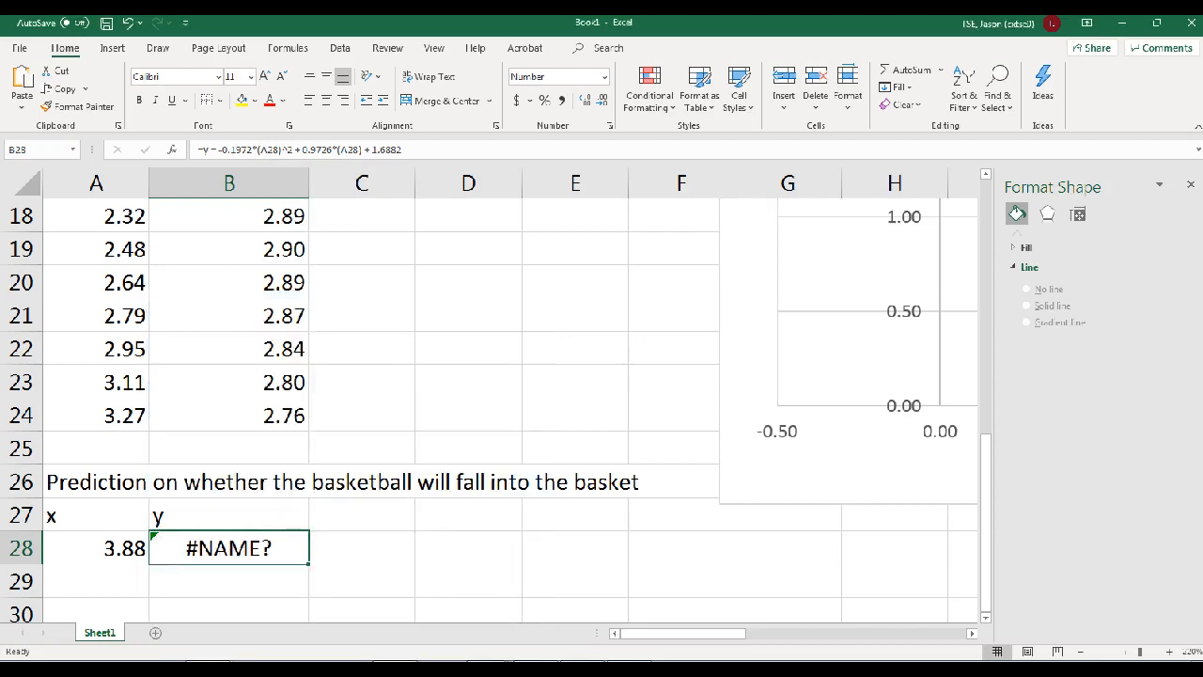
# Remove the extra "y =" from the start of the B28 formula, leaving "= -0.1972*(A28)^2 + 0.9726*(A28) + 1.6882", and commit it
pyautogui.press('F2')
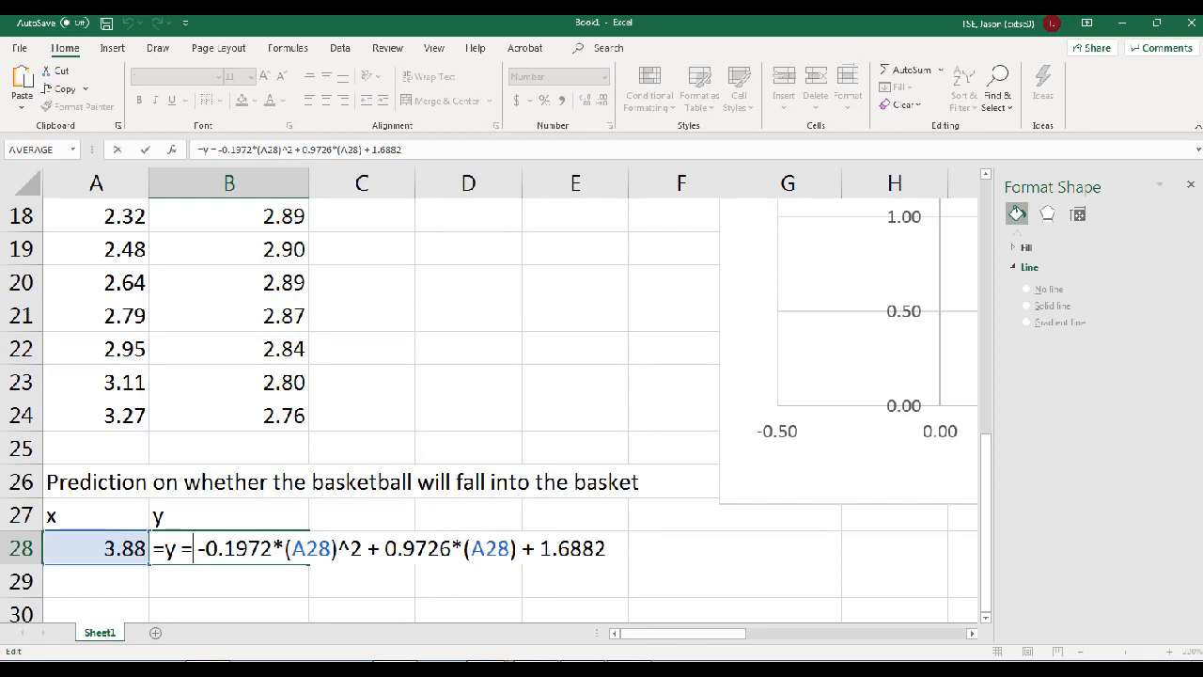
pyautogui.press('Left')
pyautogui.write('\\\\\\')
pyautogui.press('BackSpace')
pyautogui.press('BackSpace')
pyautogui.press('BackSpace')
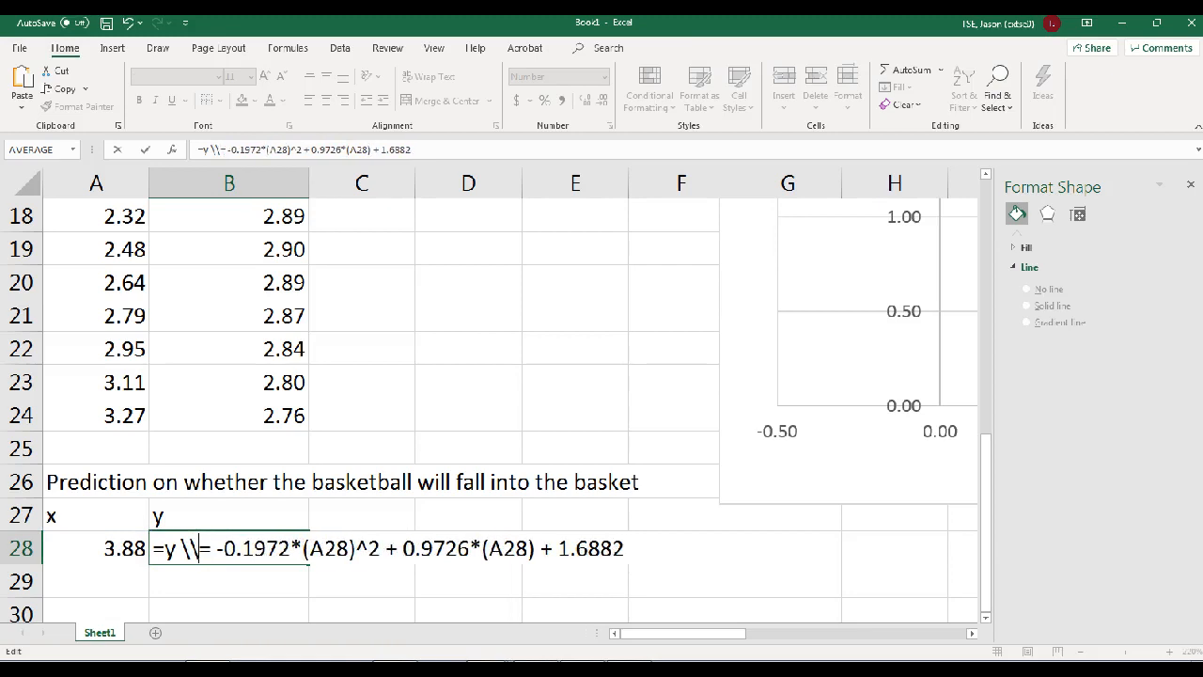
pyautogui.press('BackSpace')
pyautogui.press('BackSpace')
pyautogui.press('BackSpace')
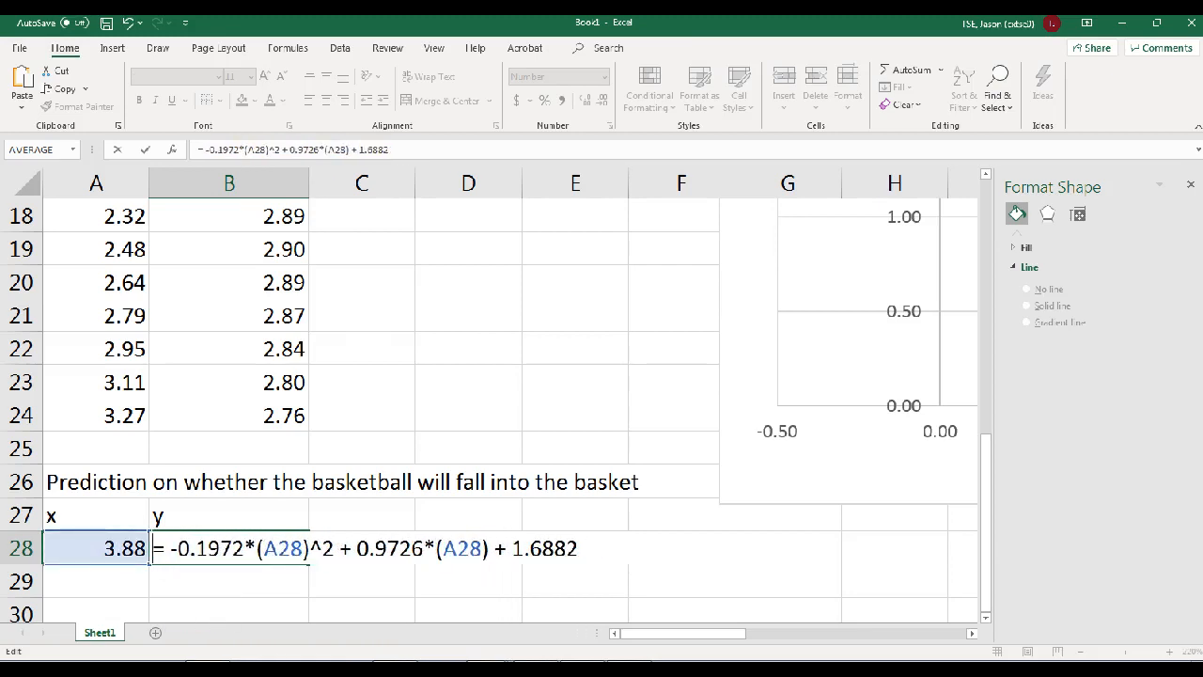
pyautogui.press('Return')
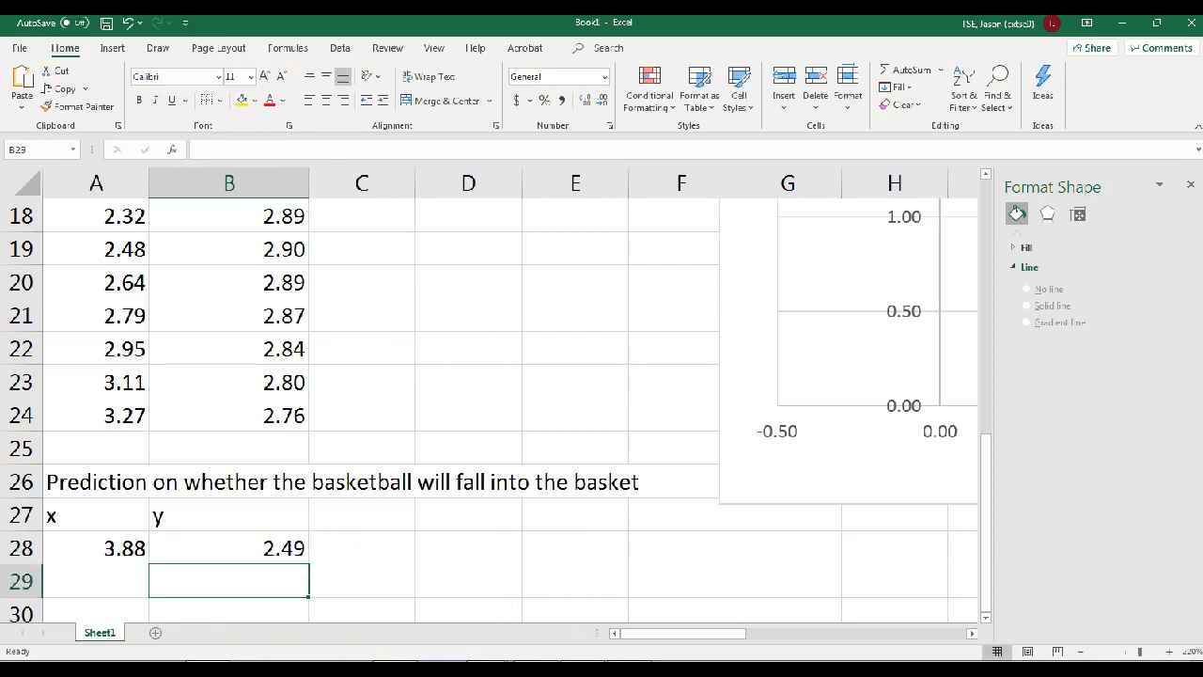
# Compare the predicted y value in cell B28 with the basket's y coordinate in cell D3
pyautogui.click(362, 582)
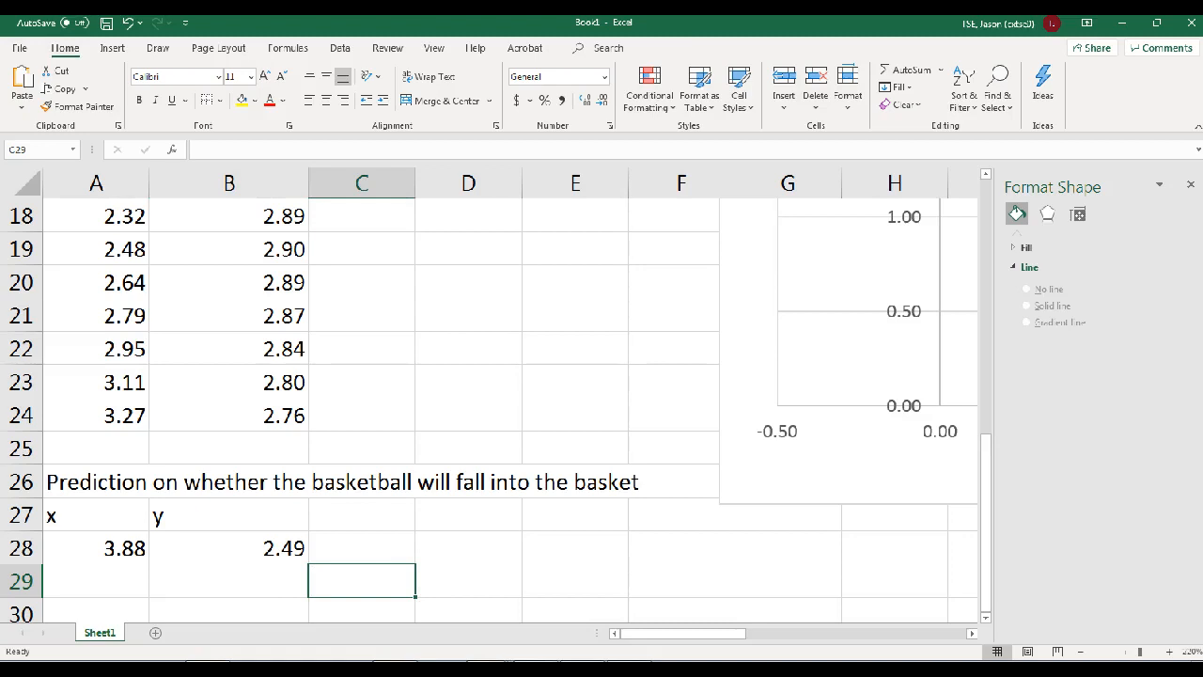
pyautogui.click(229, 549)
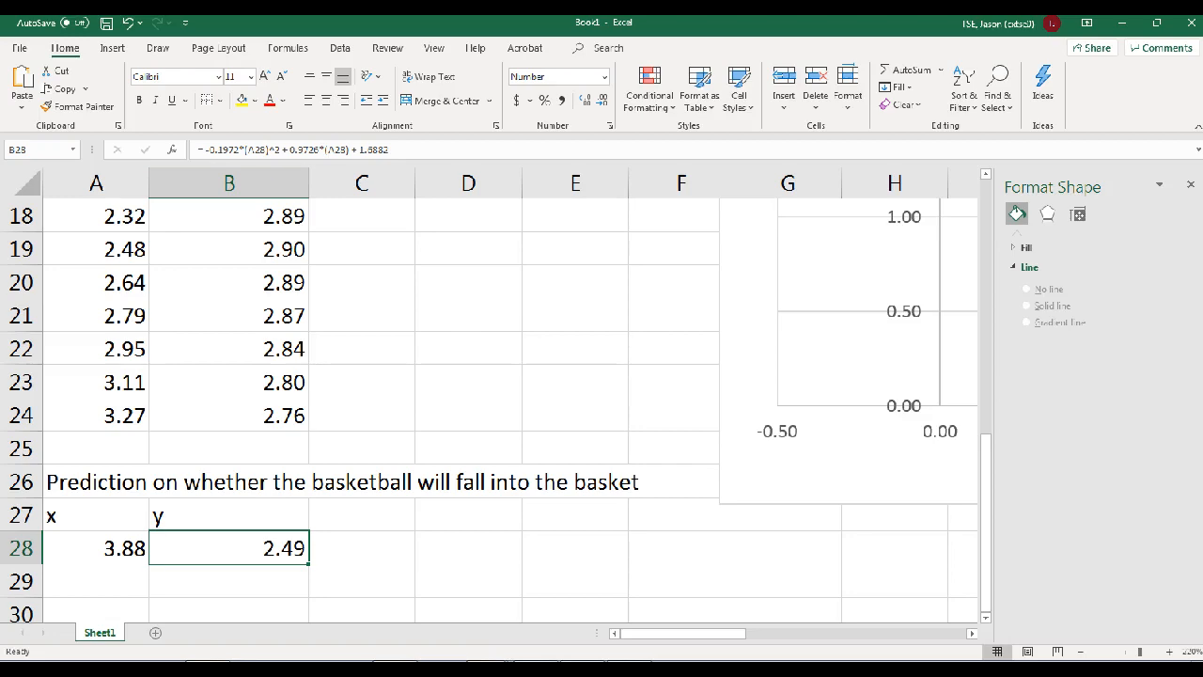
pyautogui.scroll(6, 497, 413)
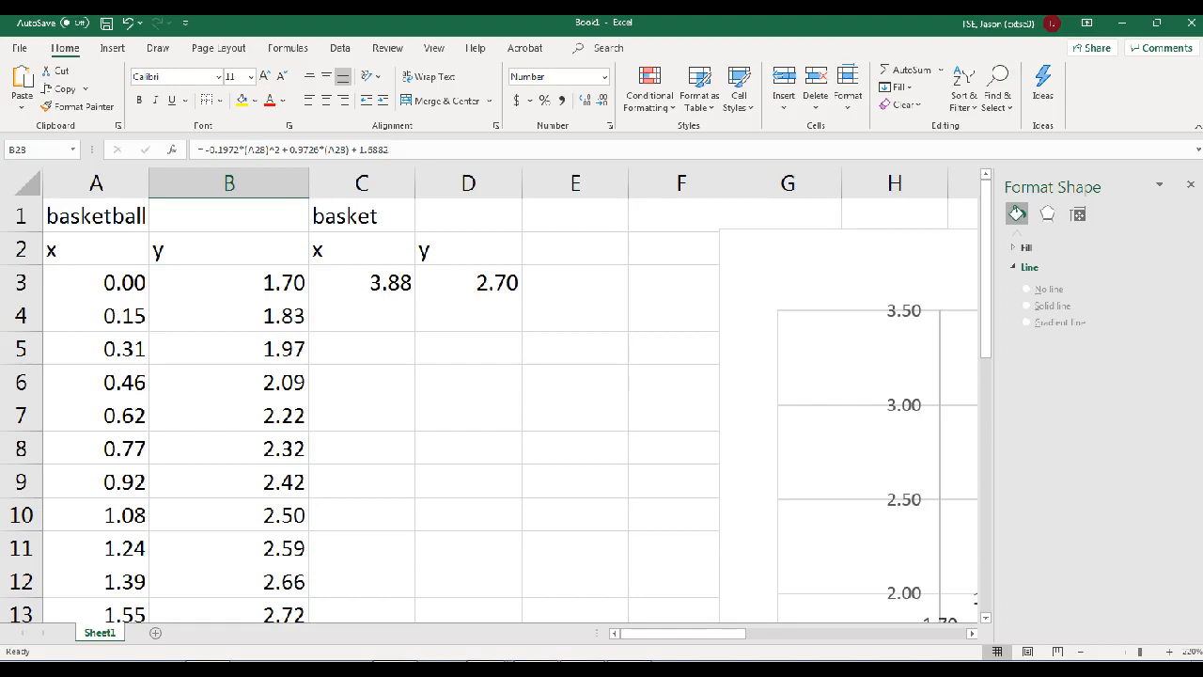
pyautogui.moveTo(985, 329); pyautogui.dragTo(986, 584)
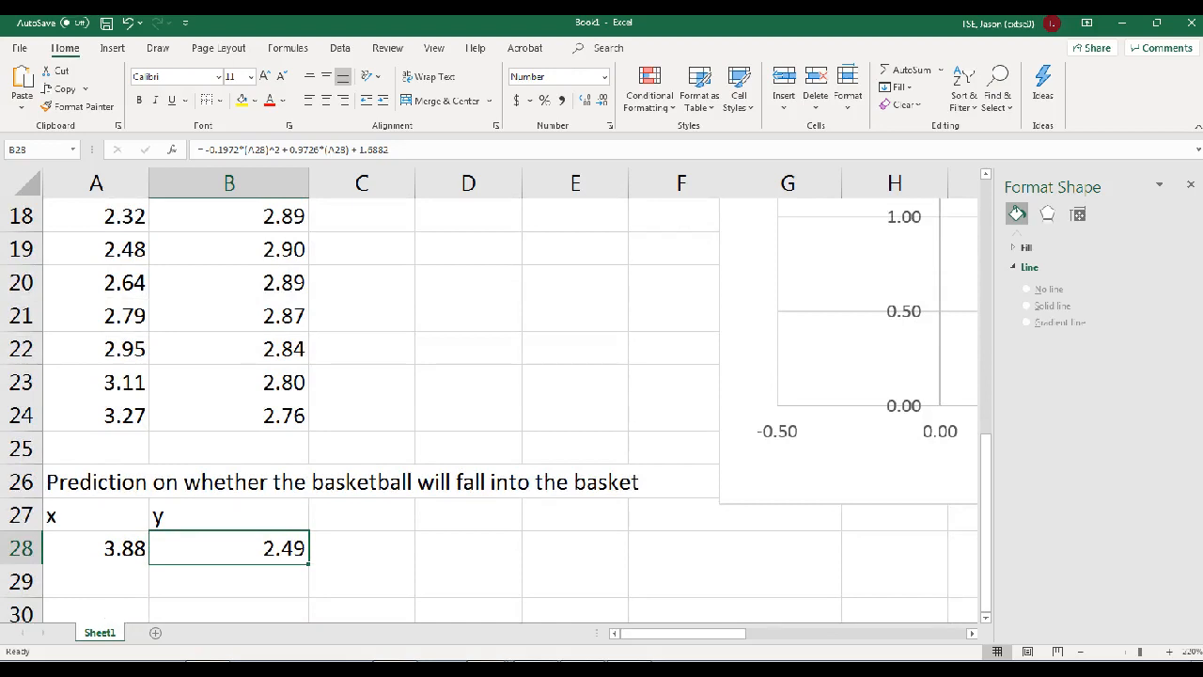